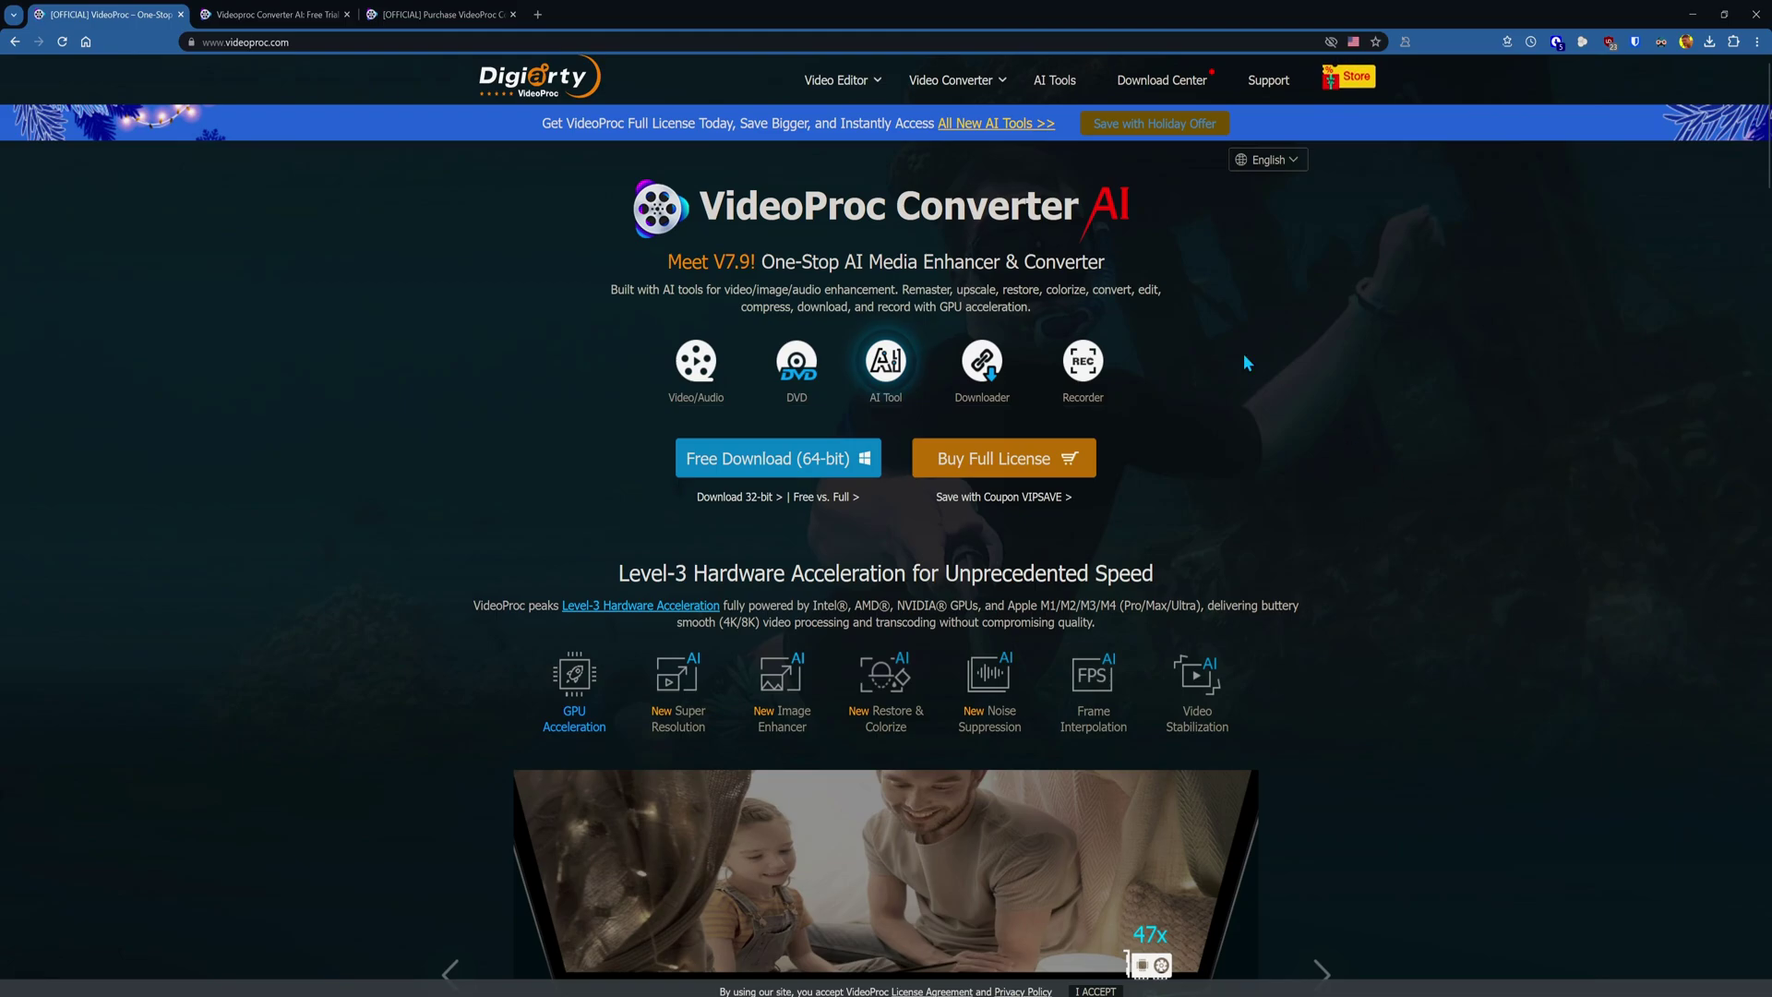
# Step: Browse the Free vs. Full comparison page in Chrome, then move on to the purchase page
pyautogui.hotkey('ctrl', 'Tab')
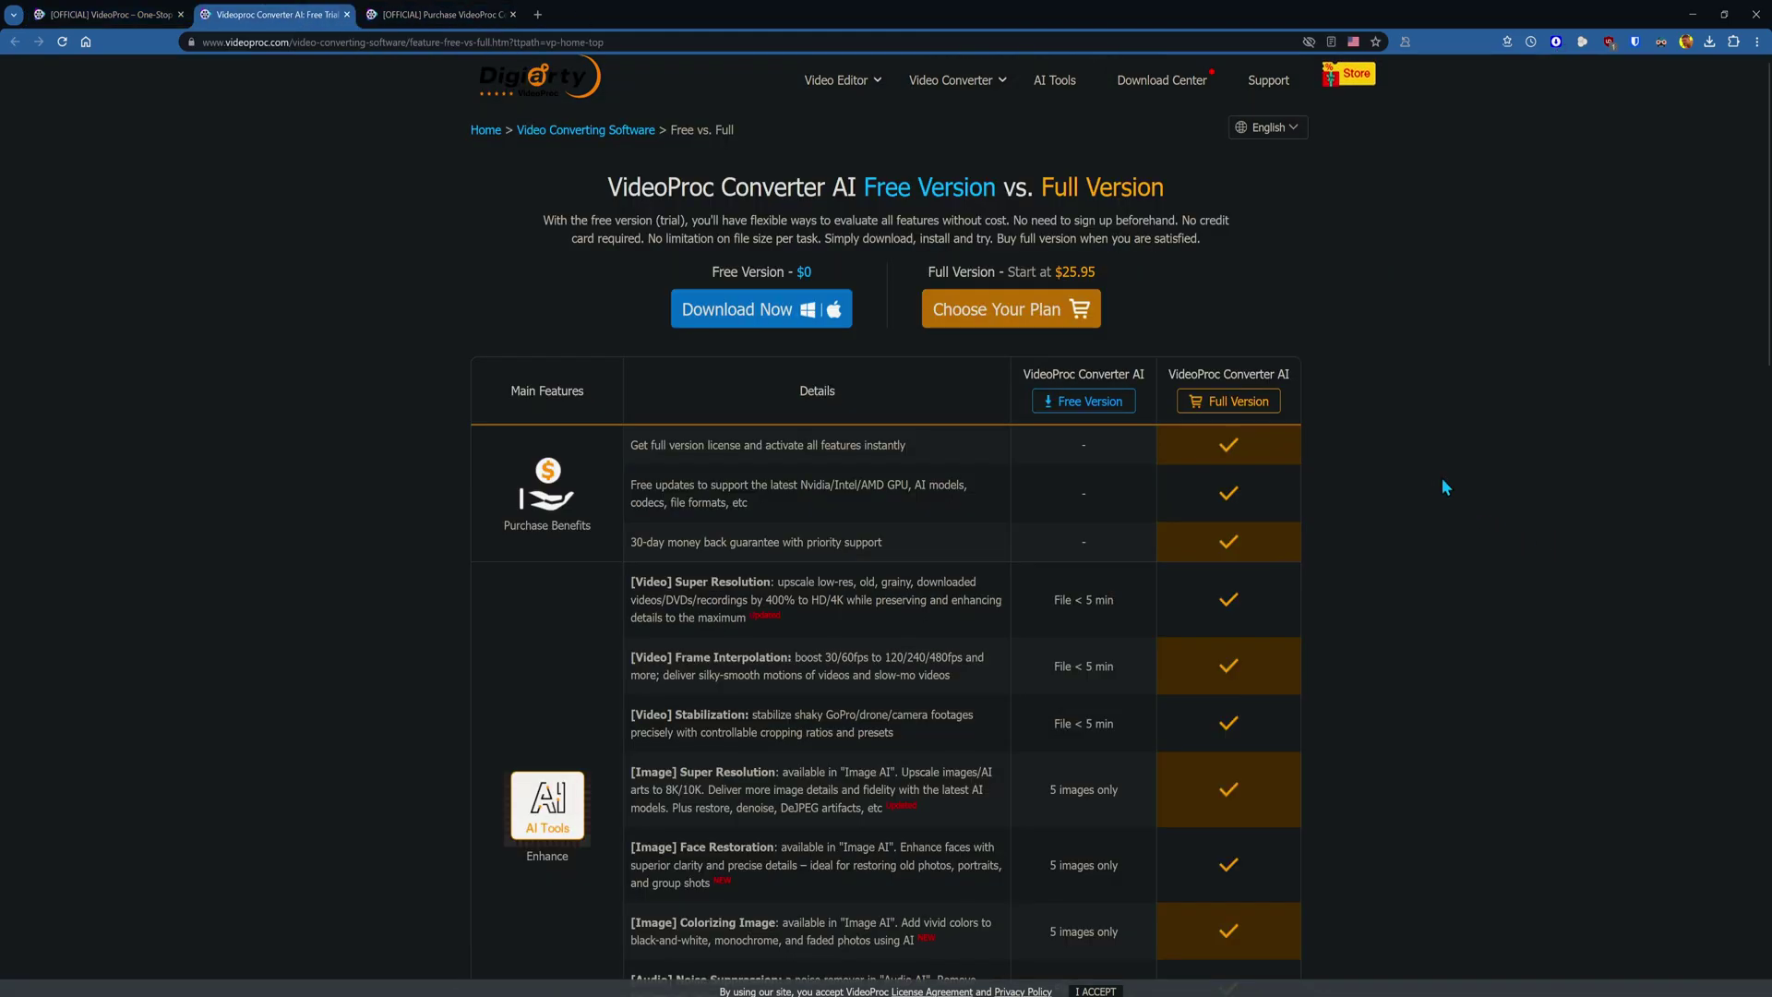
pyautogui.scroll(-12, 1094, 474)
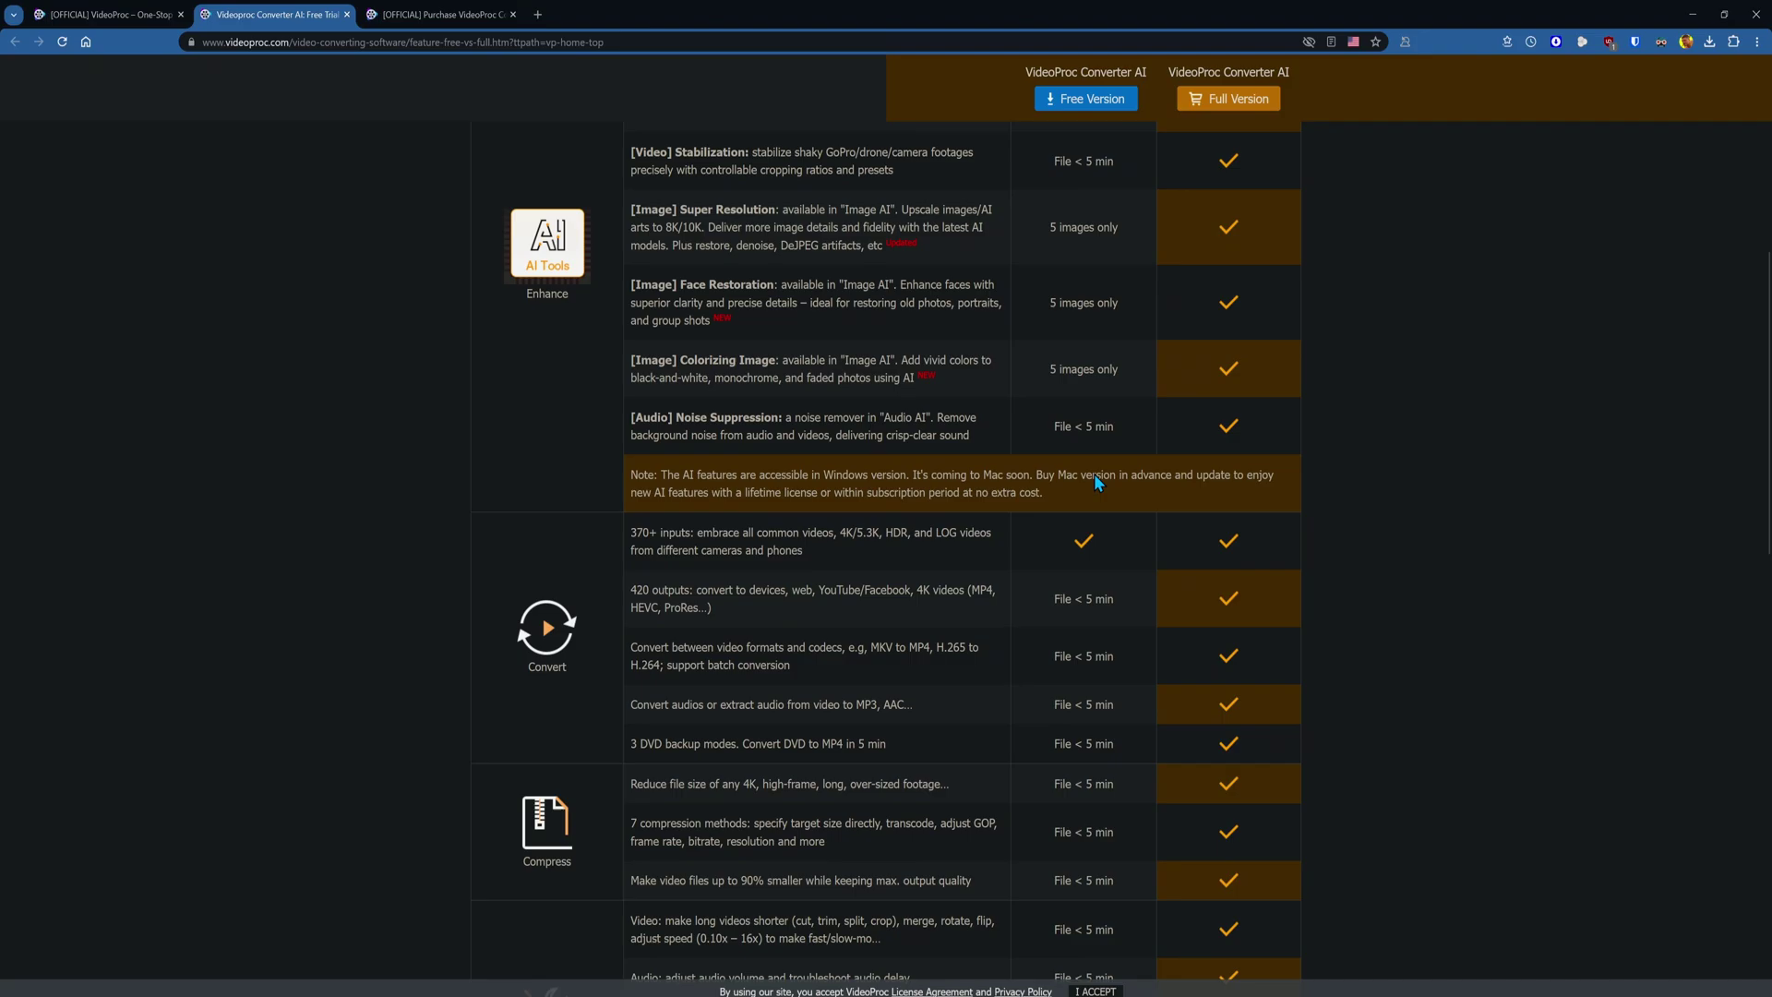
pyautogui.scroll(12, 1094, 476)
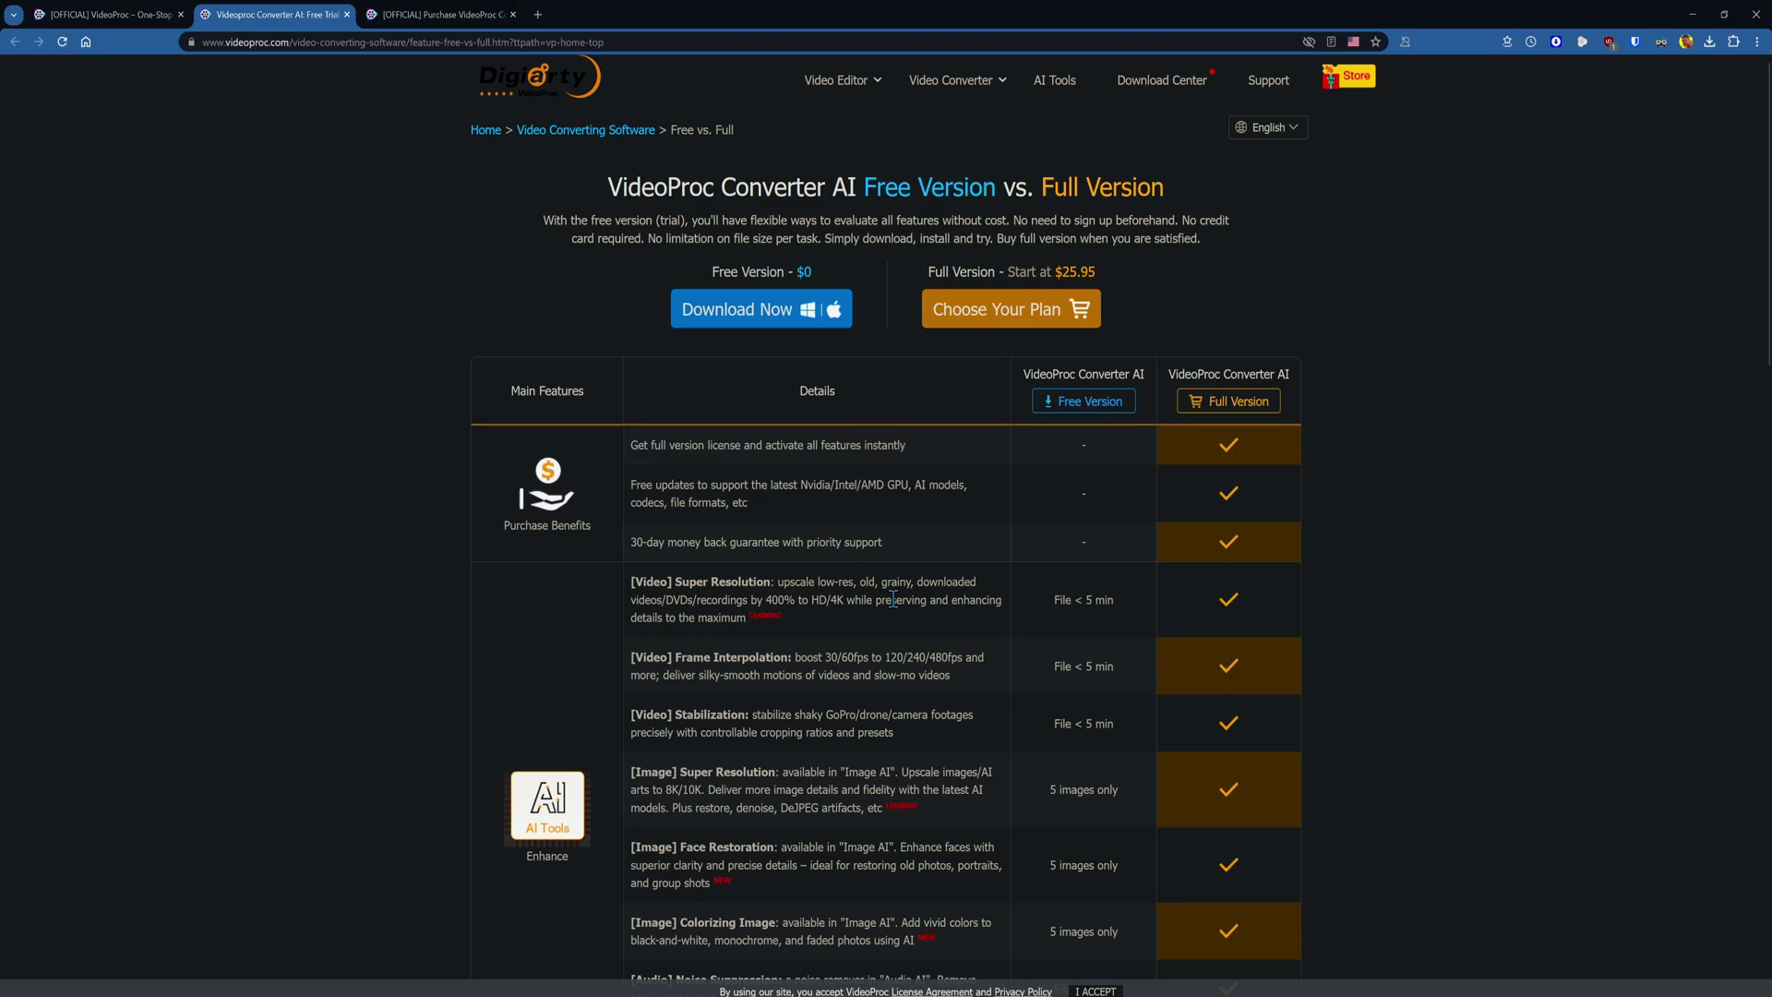
pyautogui.hotkey('ctrl', 'Tab')
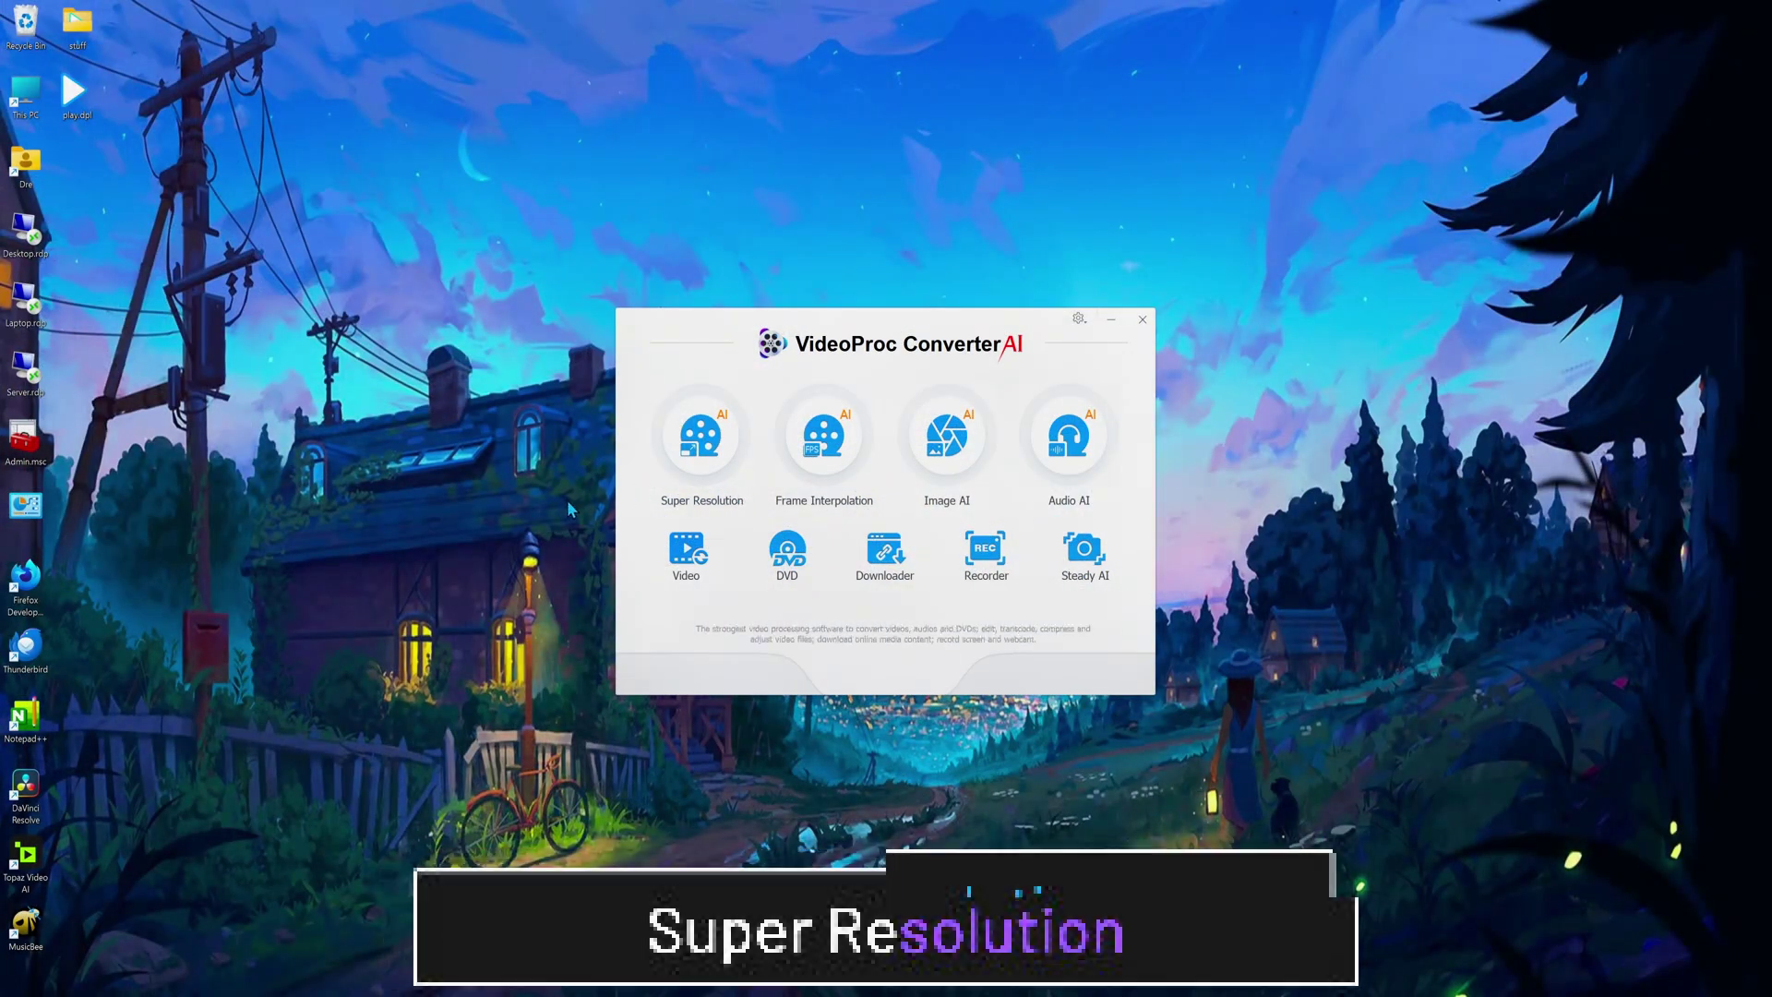
# Step: Open Super Resolution maximized and load the 22619 aerial cliff clip from the OBS folder
pyautogui.click(729, 466)
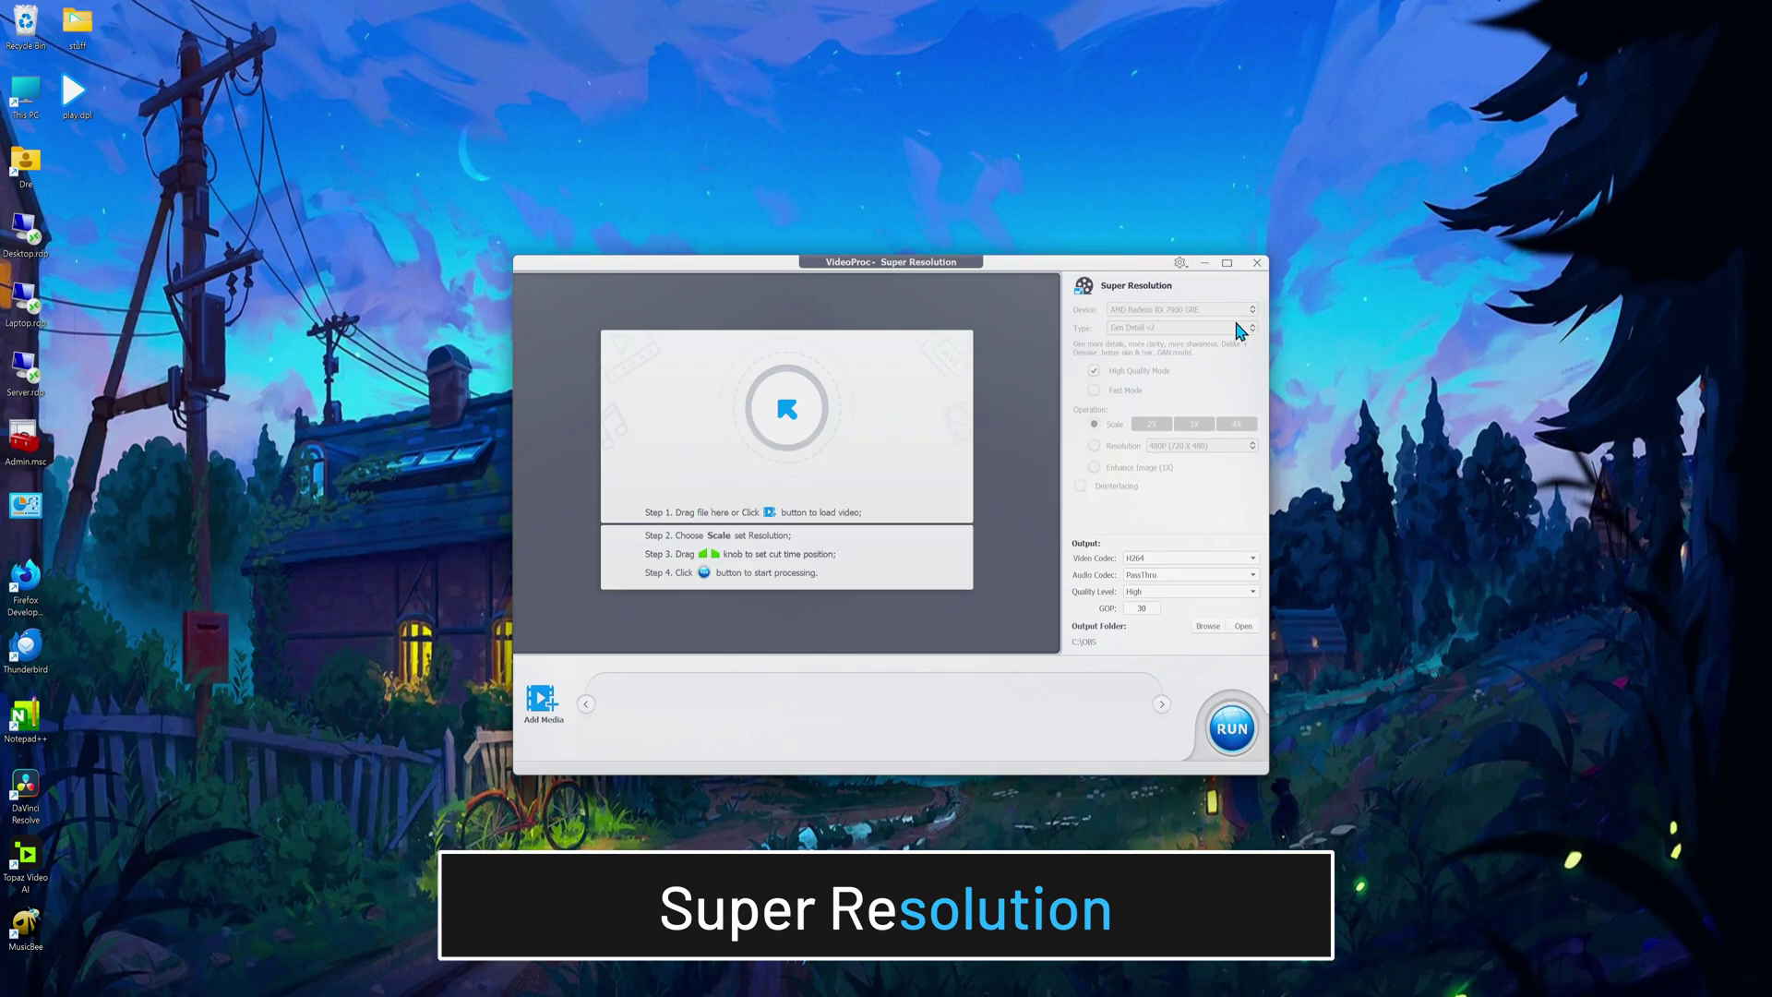
pyautogui.click(1226, 262)
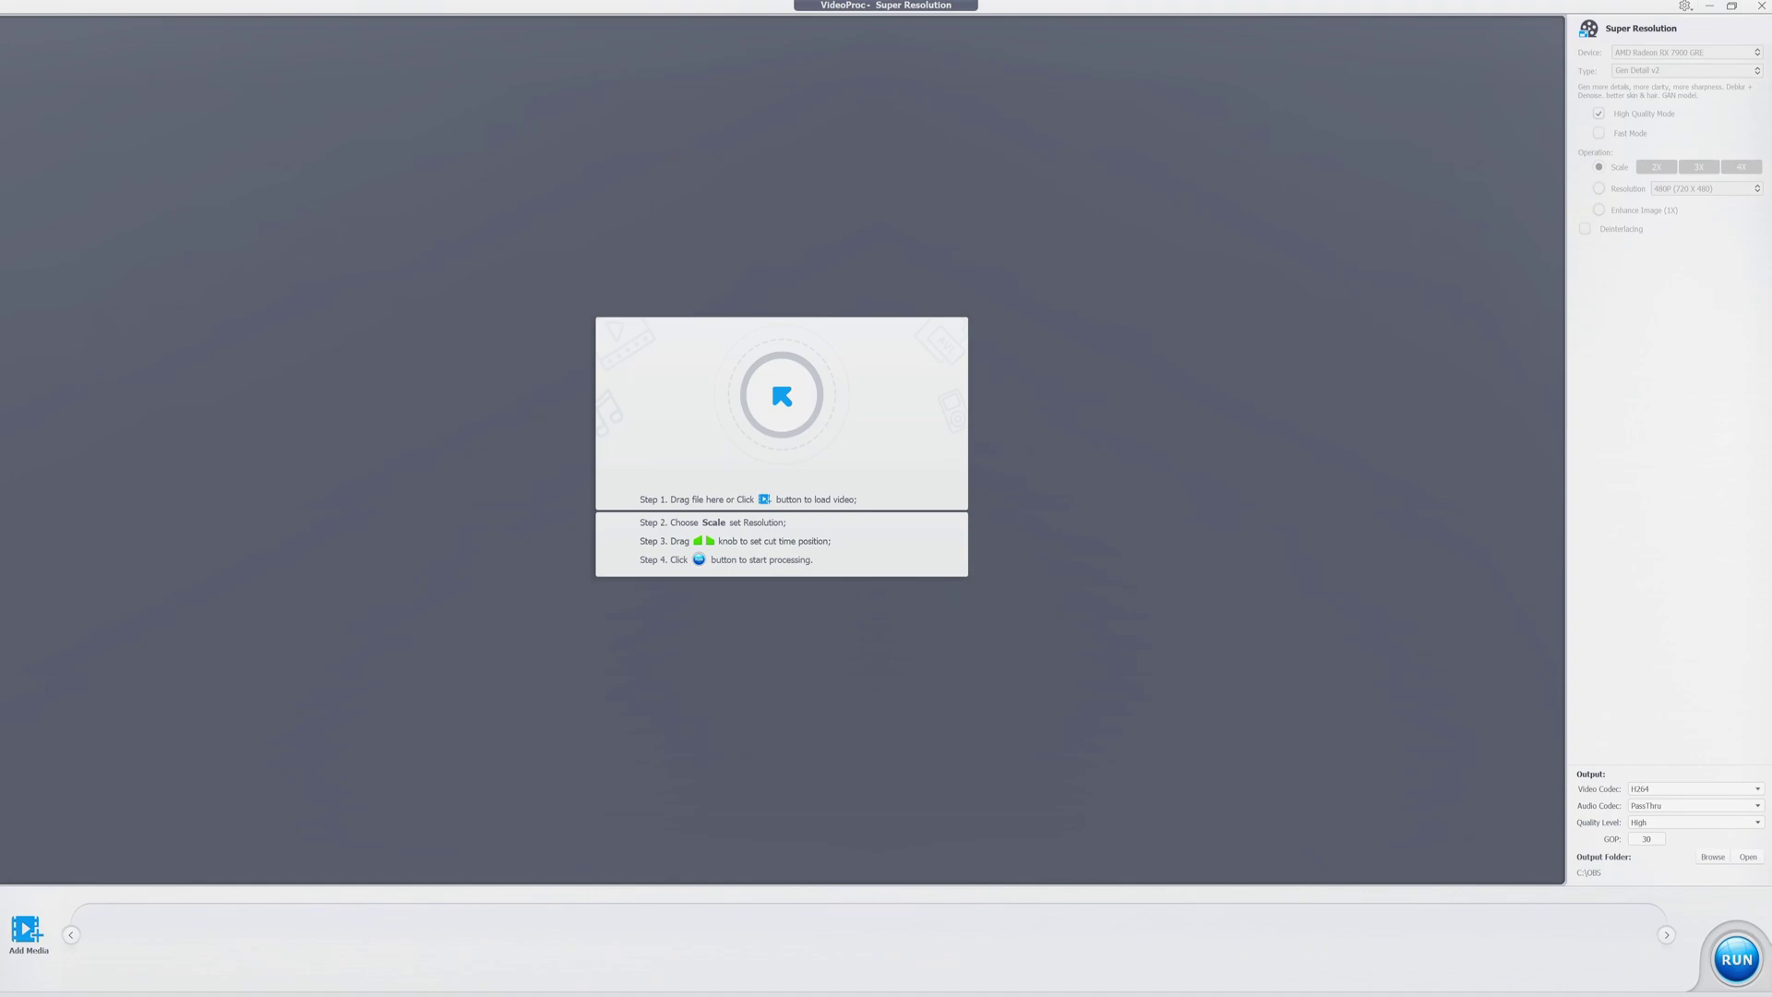
pyautogui.click(782, 396)
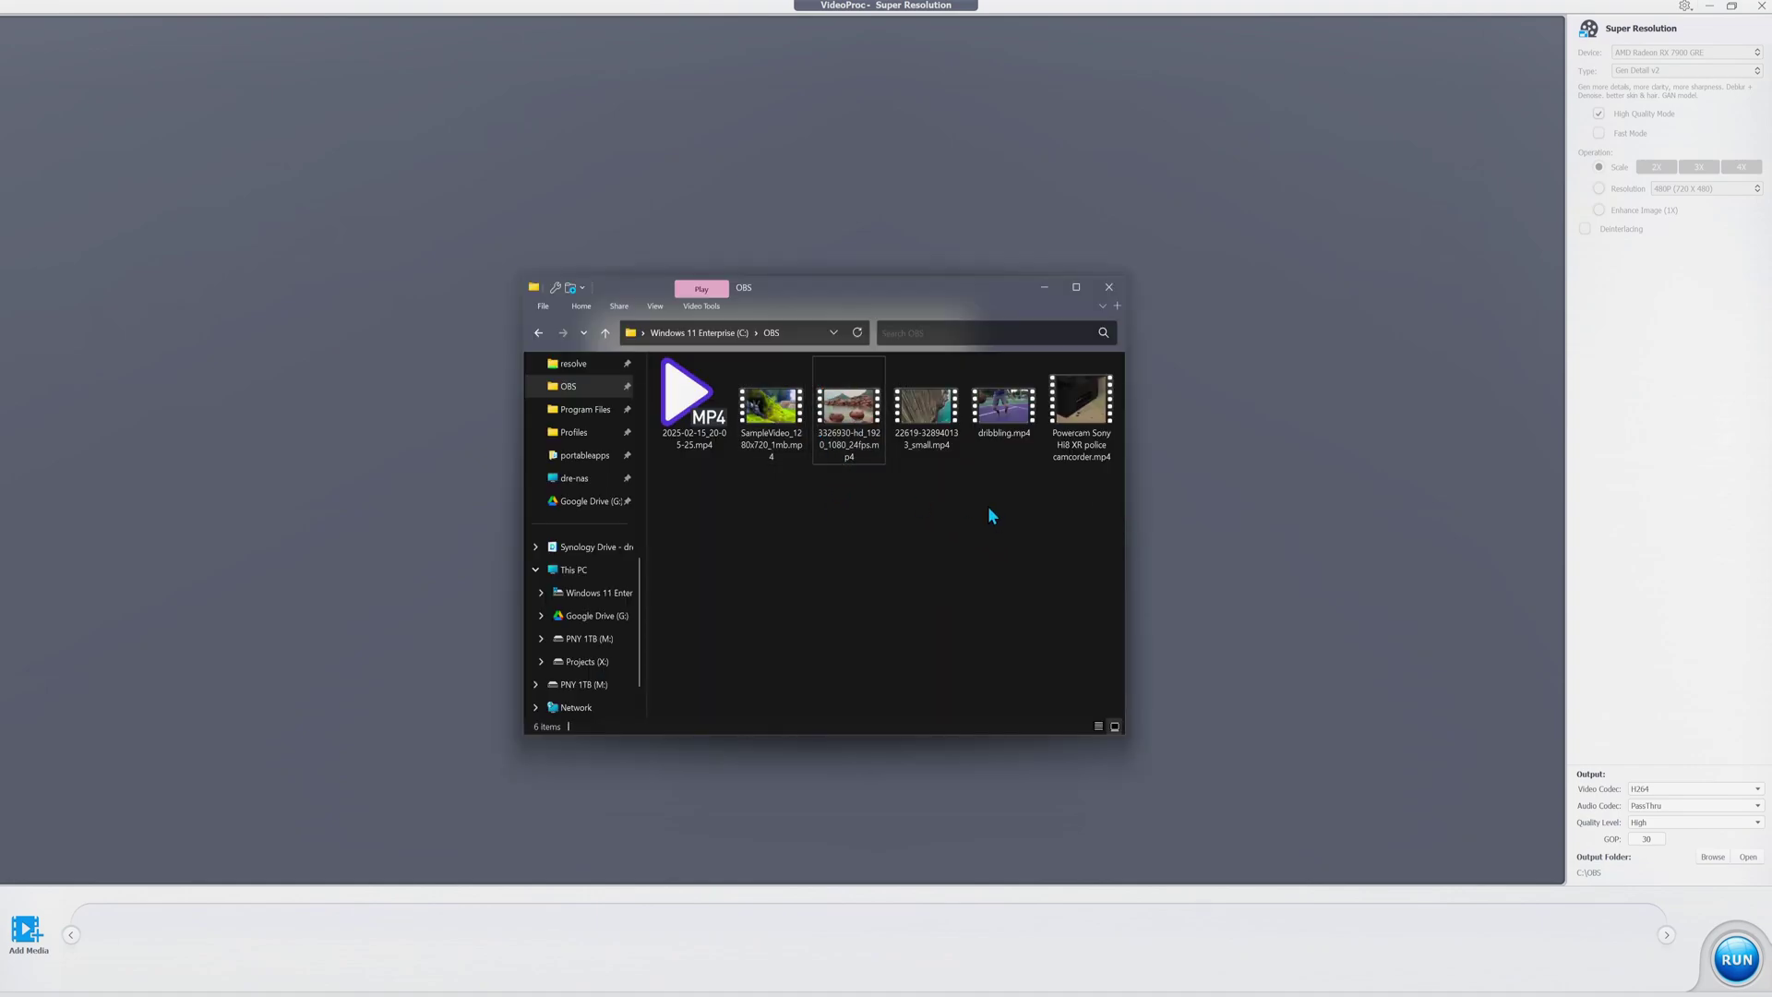
pyautogui.moveTo(910, 397); pyautogui.dragTo(1301, 406)
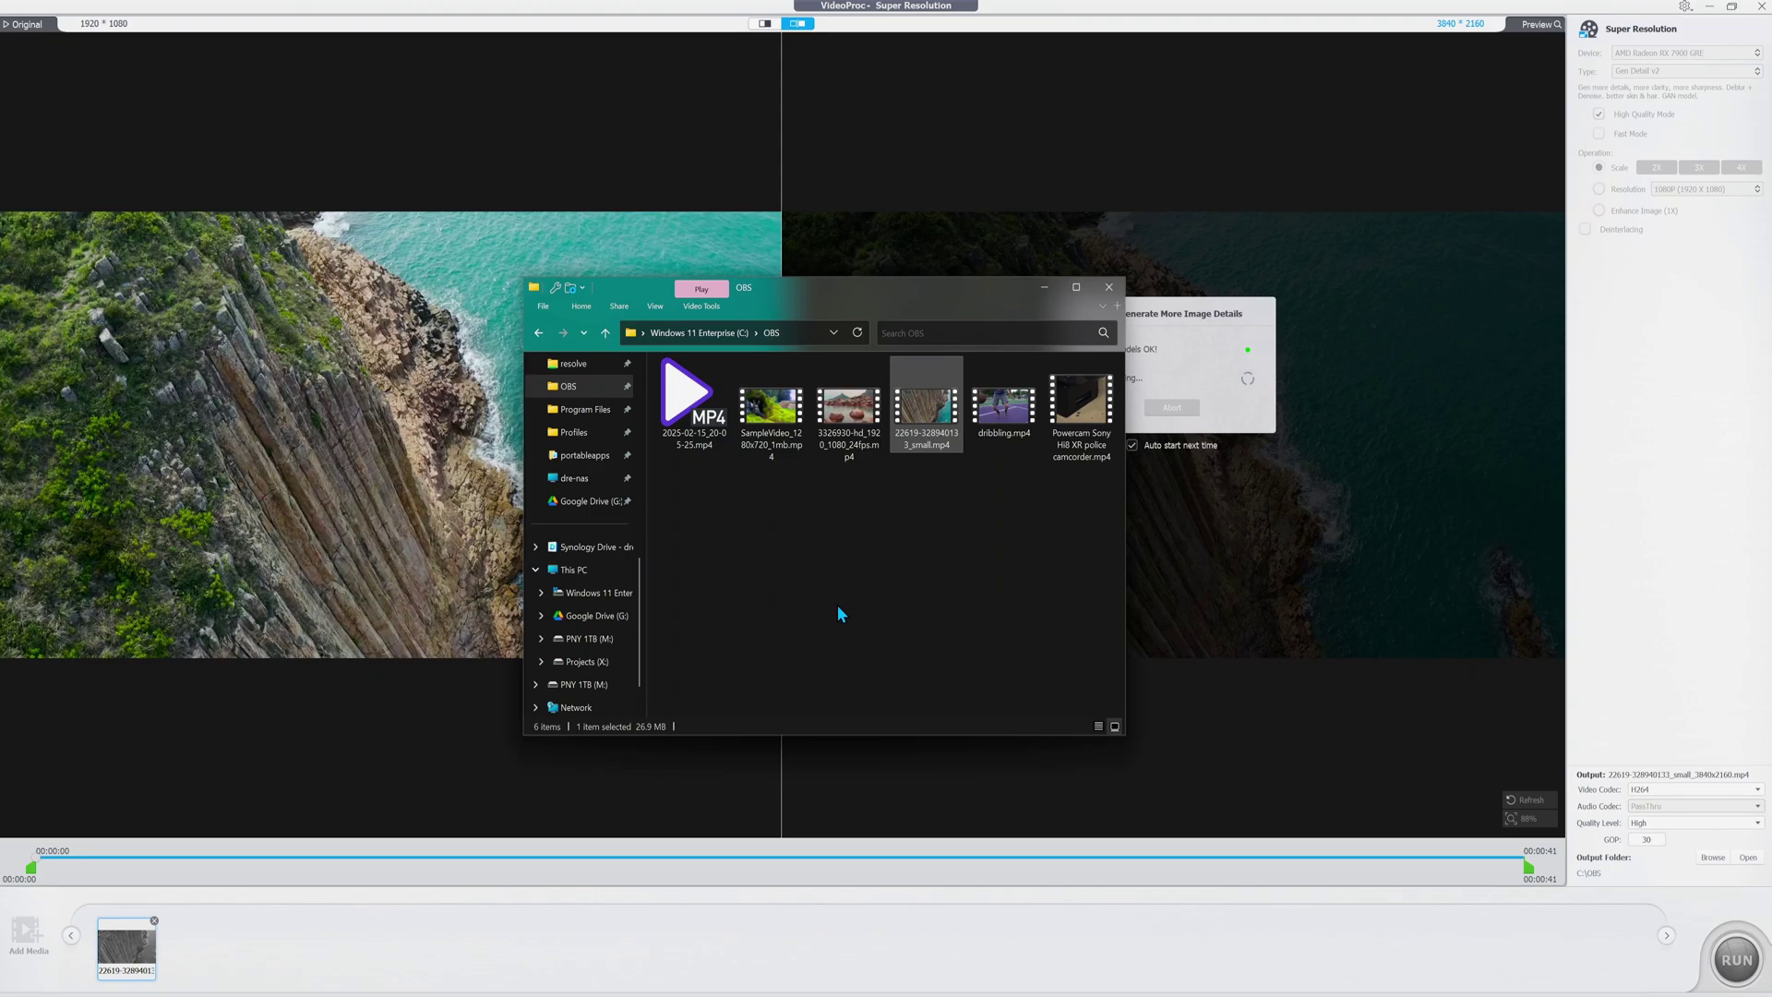
pyautogui.press('Return')
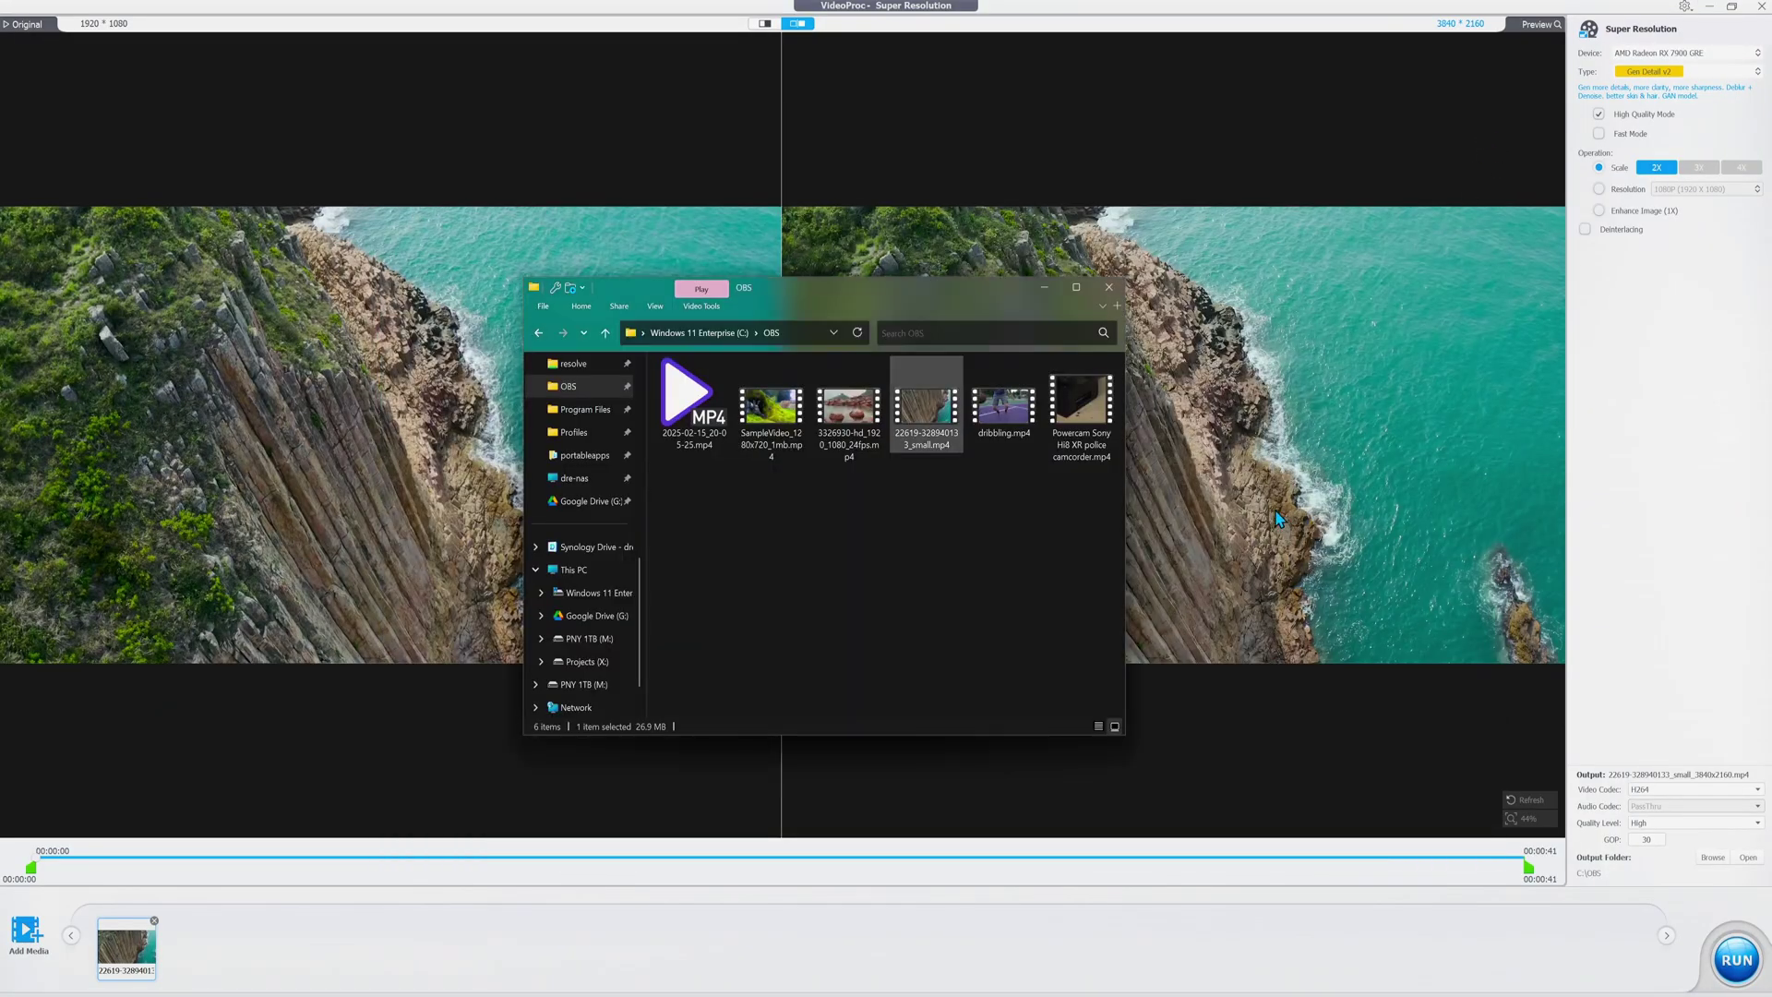
# Step: Compare the cliff clip's original and upscaled detail in split view, then add SampleVideo_1280x720_1mb.mp4
pyautogui.click(1228, 524)
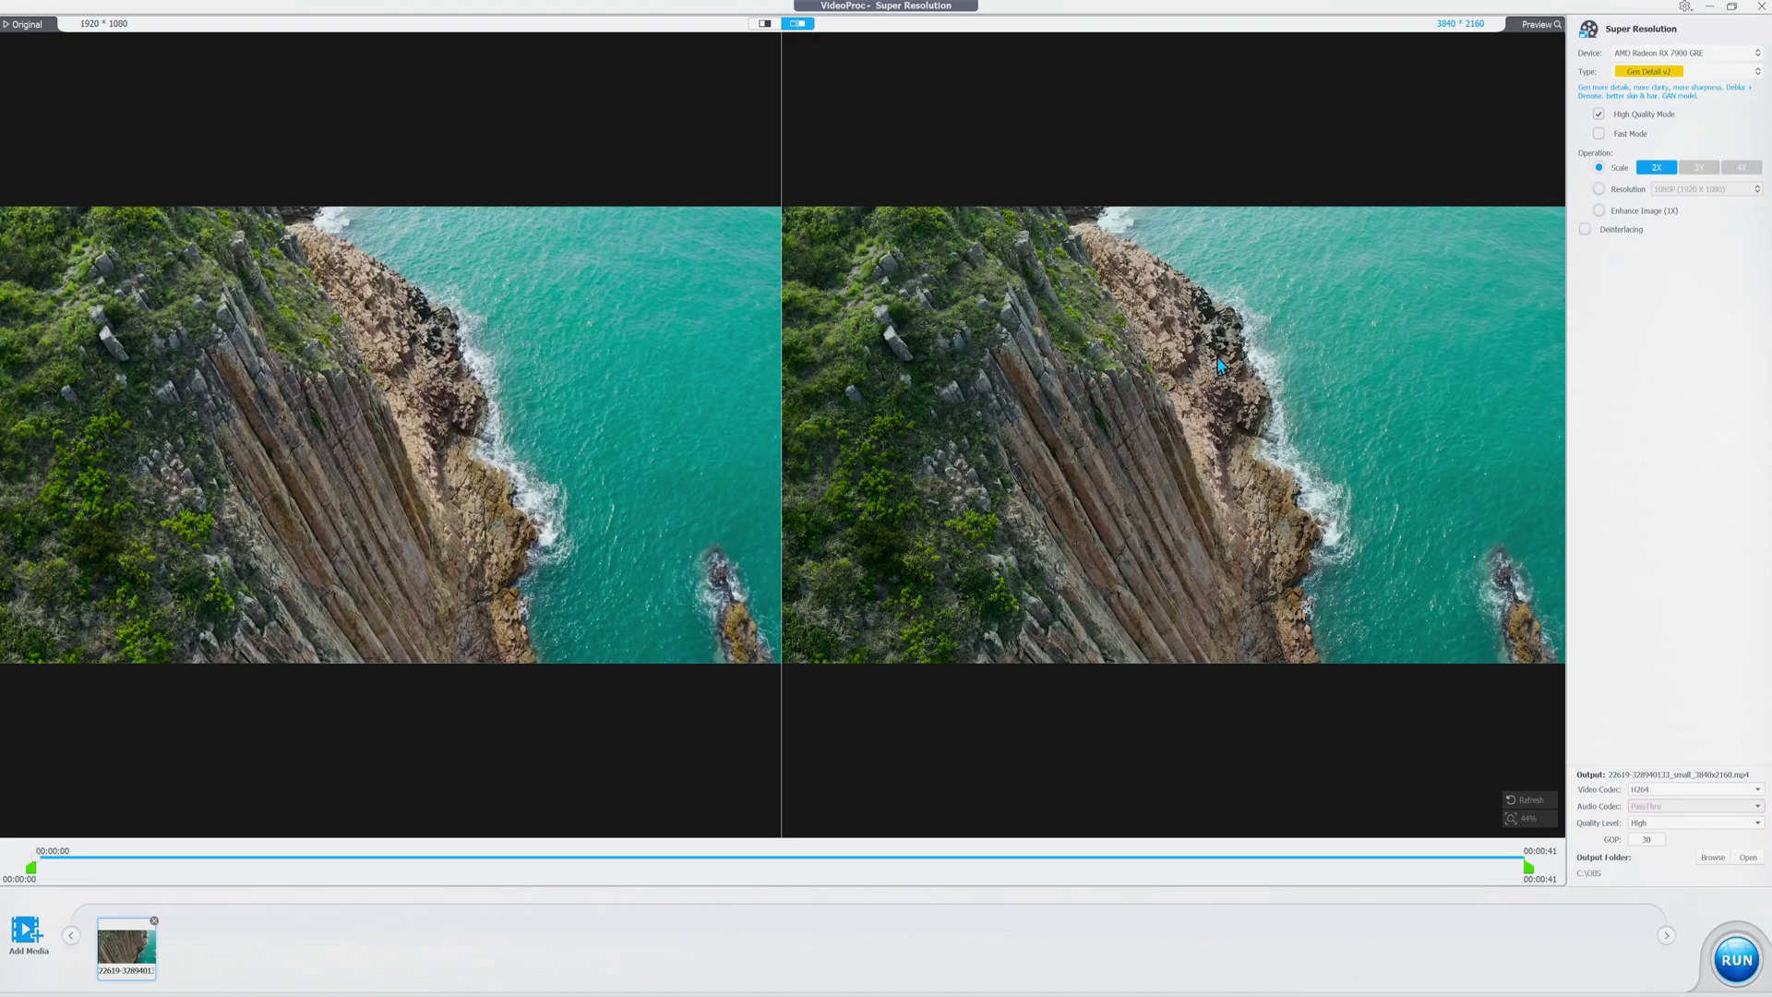
pyautogui.scroll(5, 1126, 479)
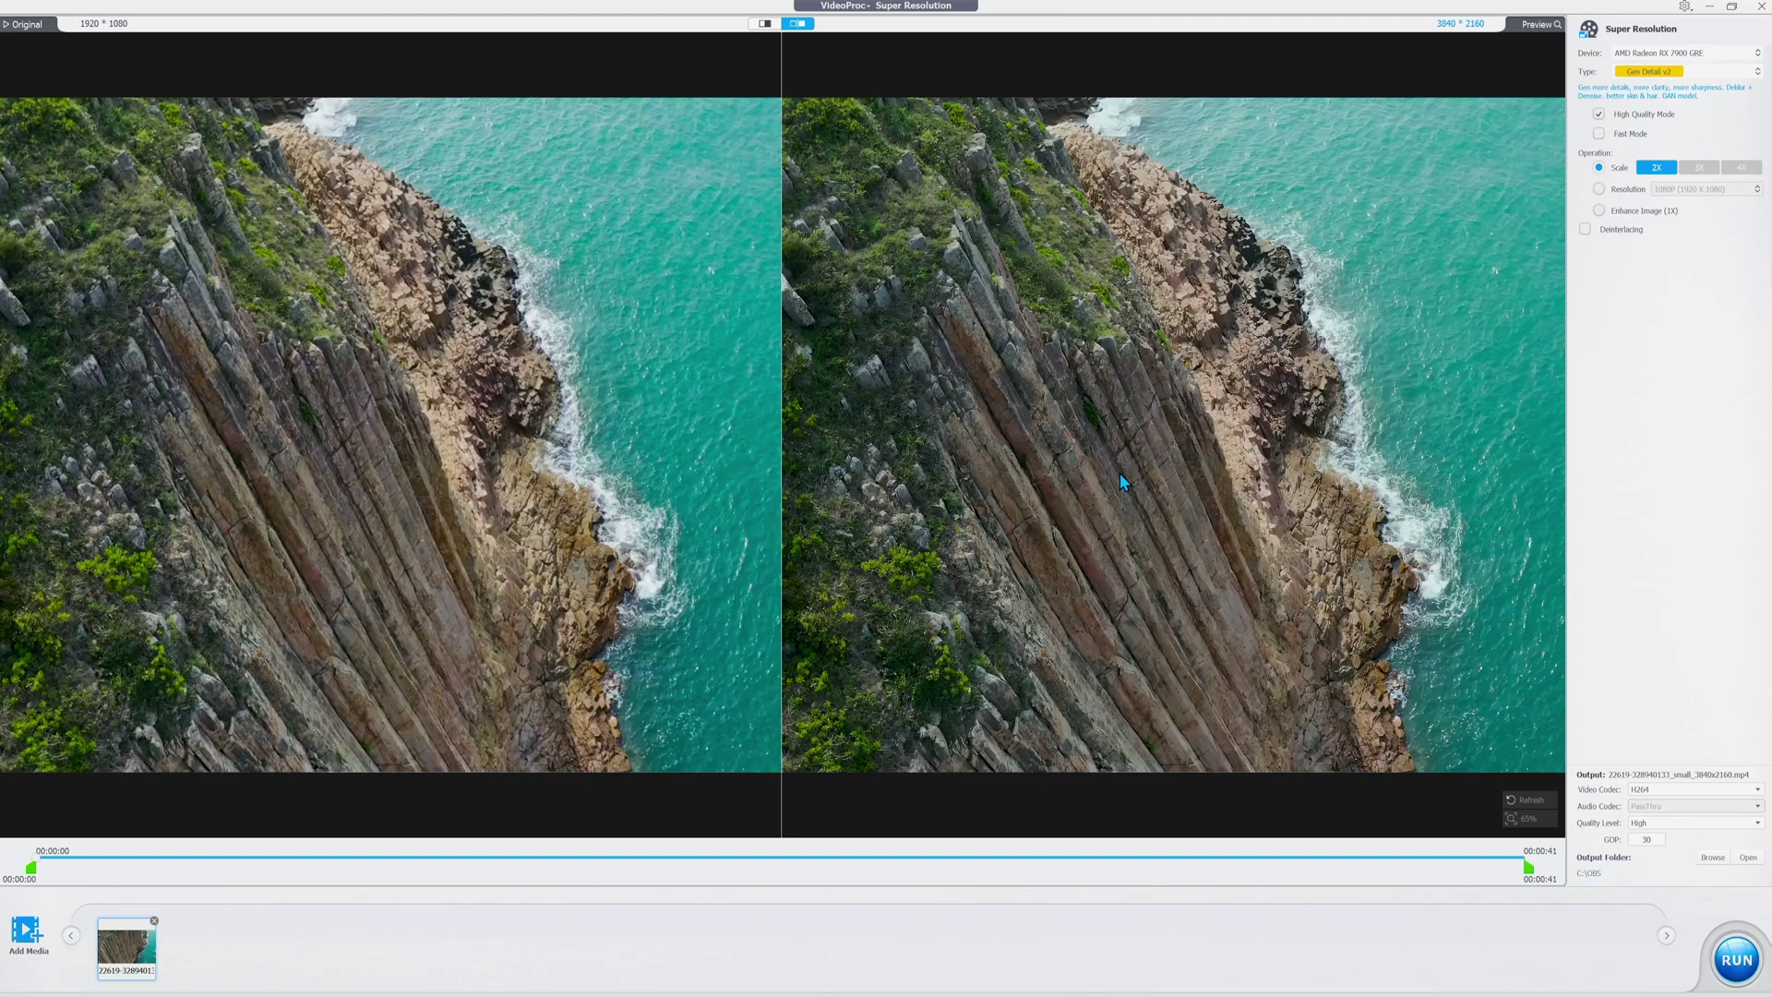
pyautogui.scroll(2, 1126, 479)
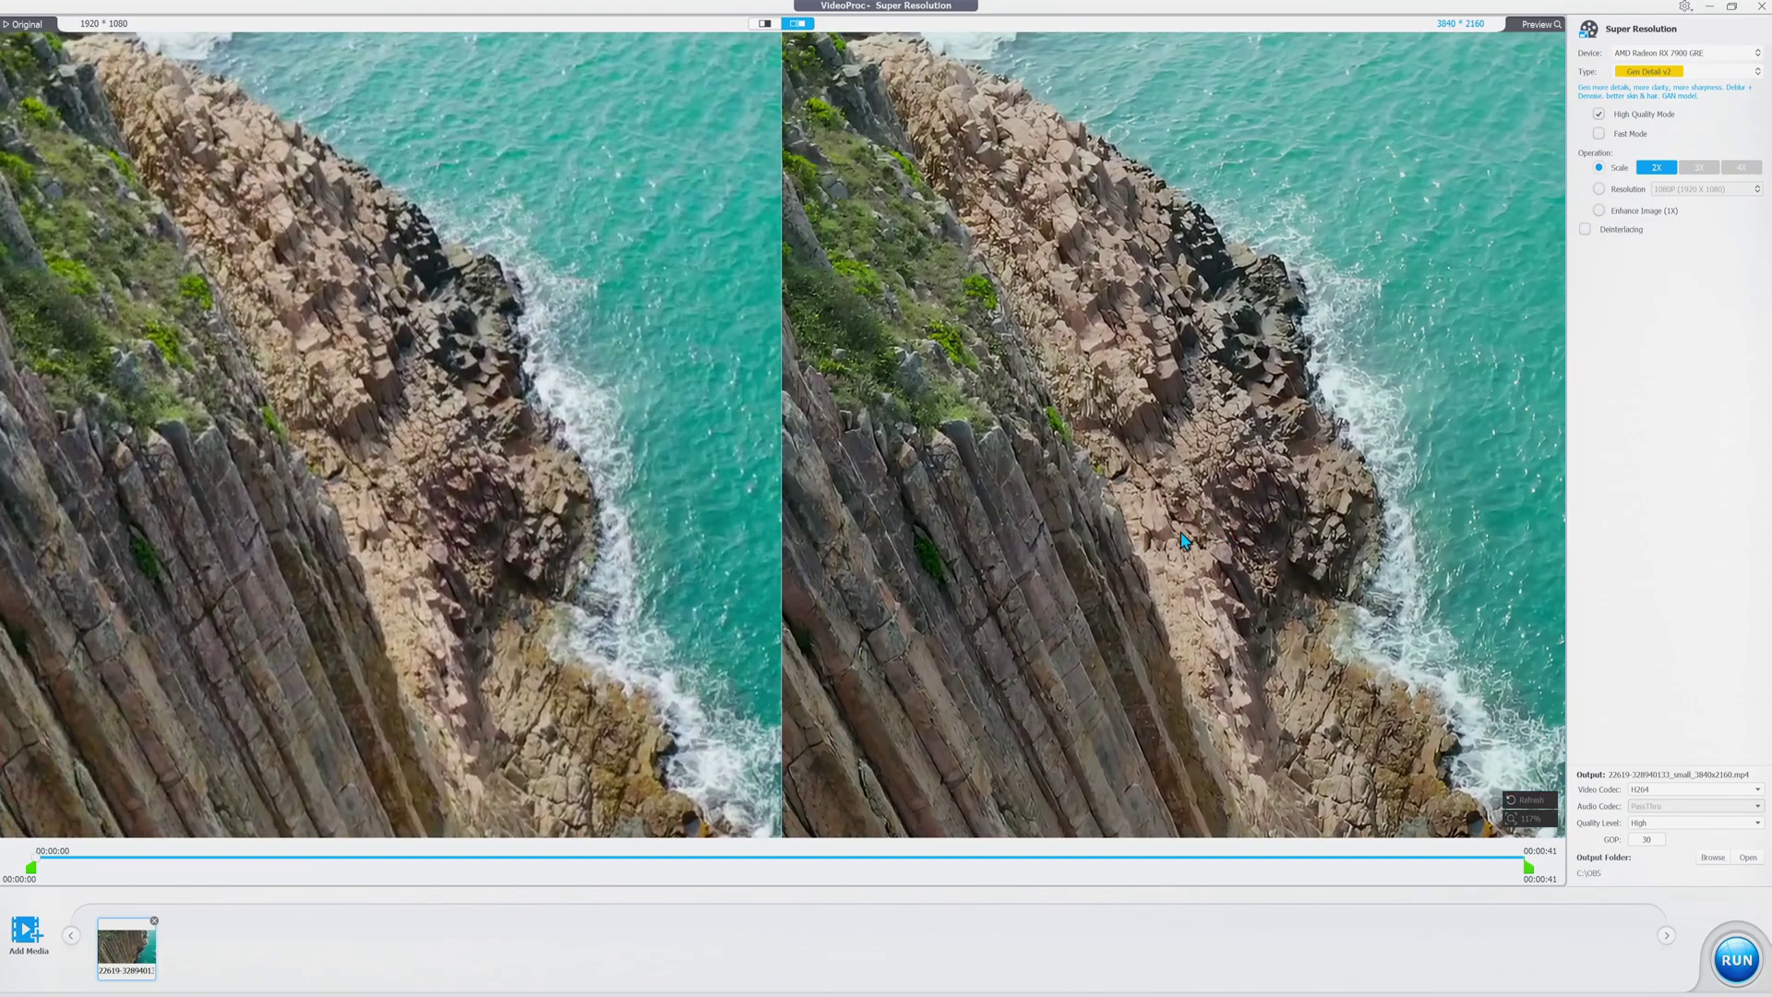
pyautogui.click(766, 24)
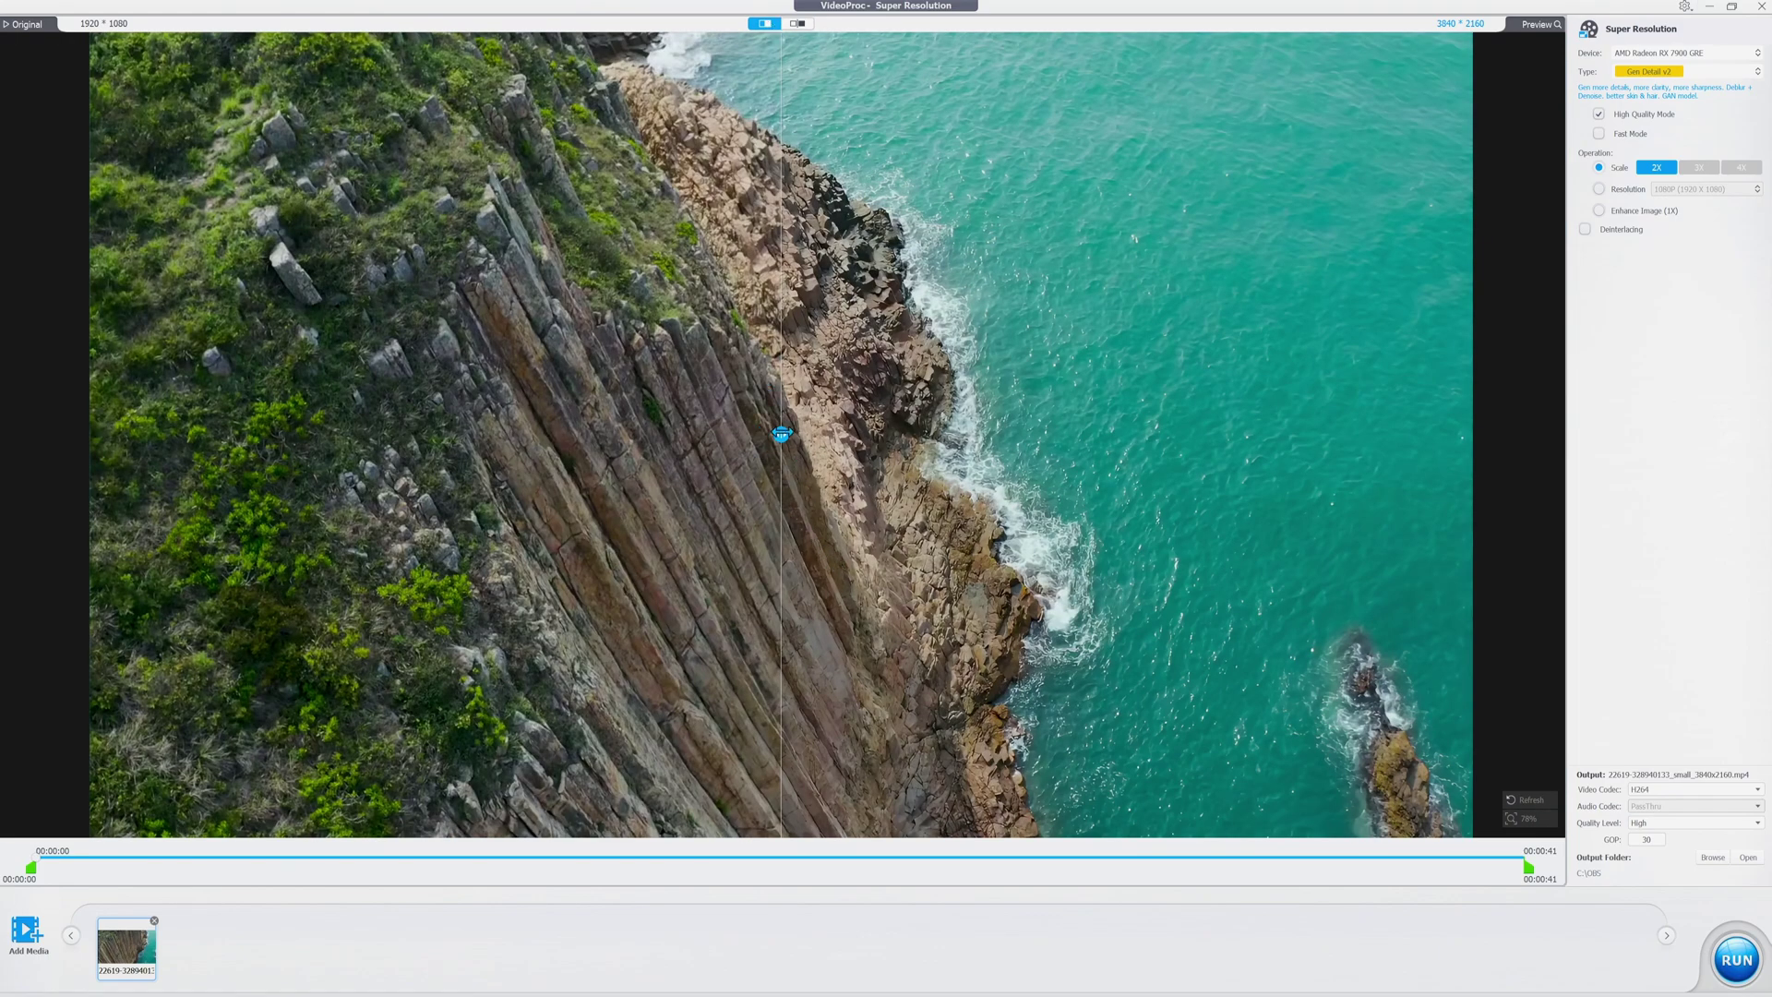
pyautogui.moveTo(781, 433); pyautogui.dragTo(206, 431)
pyautogui.scroll(3, 711, 434)
pyautogui.scroll(2, 712, 434)
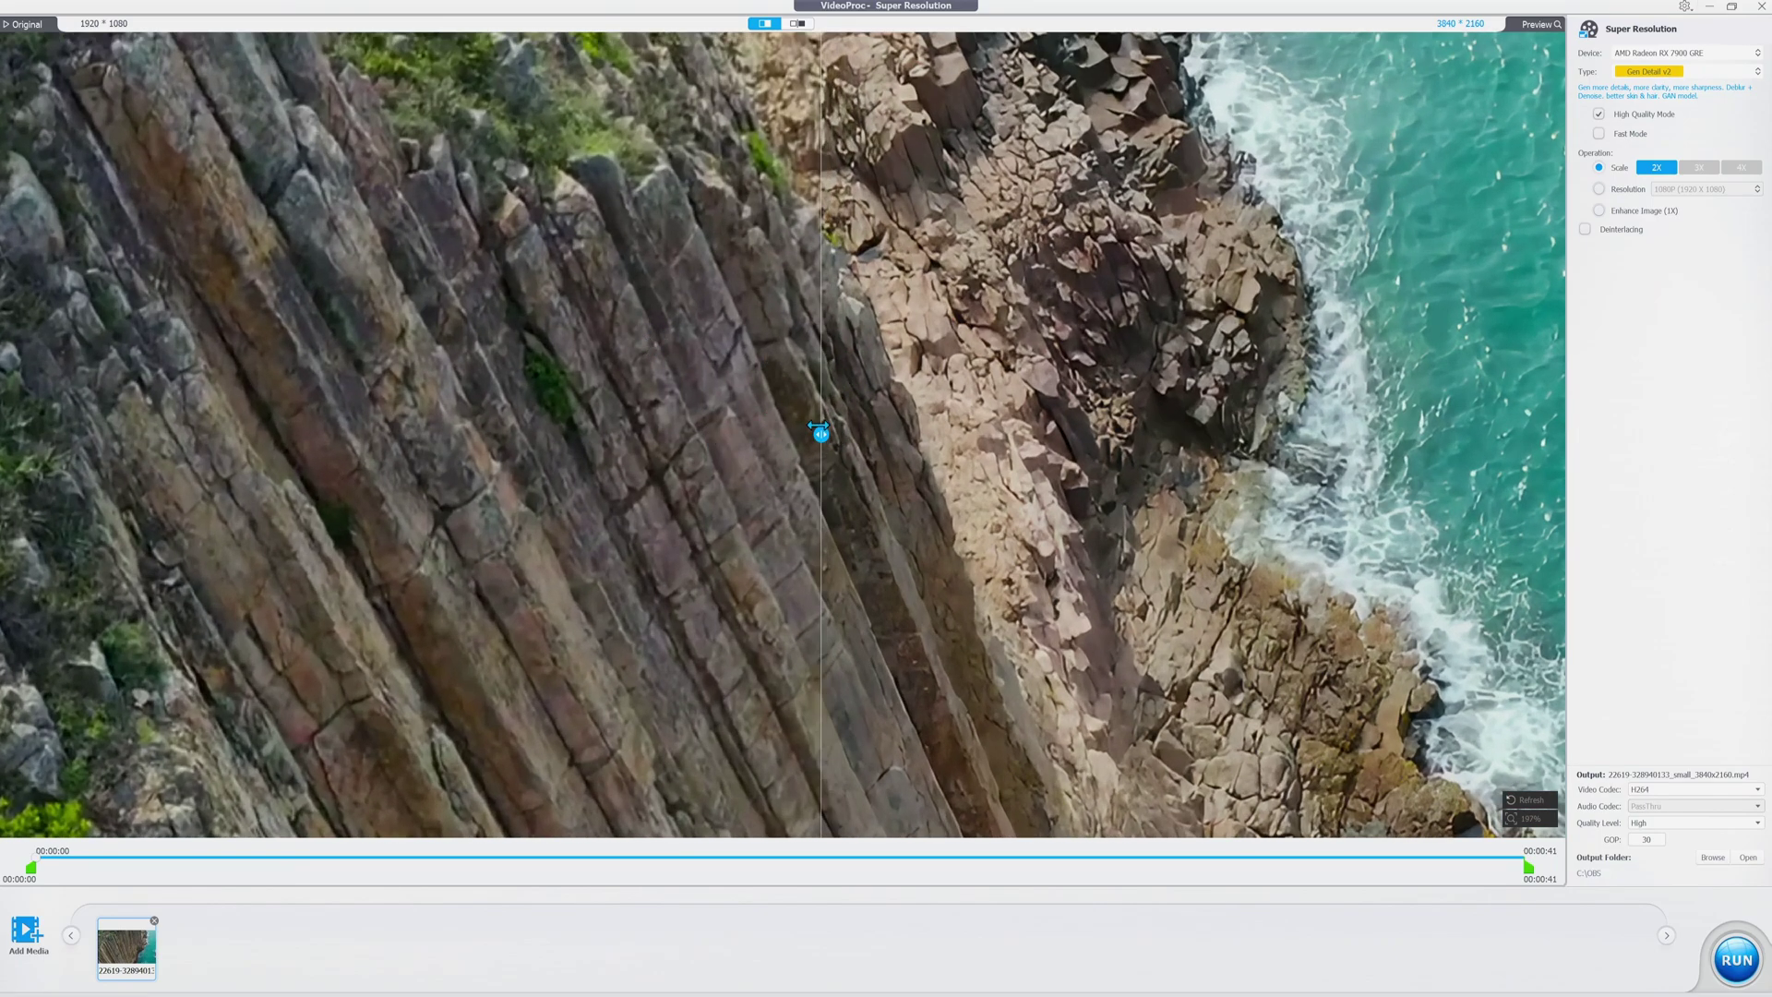
pyautogui.moveTo(820, 431); pyautogui.dragTo(128, 429)
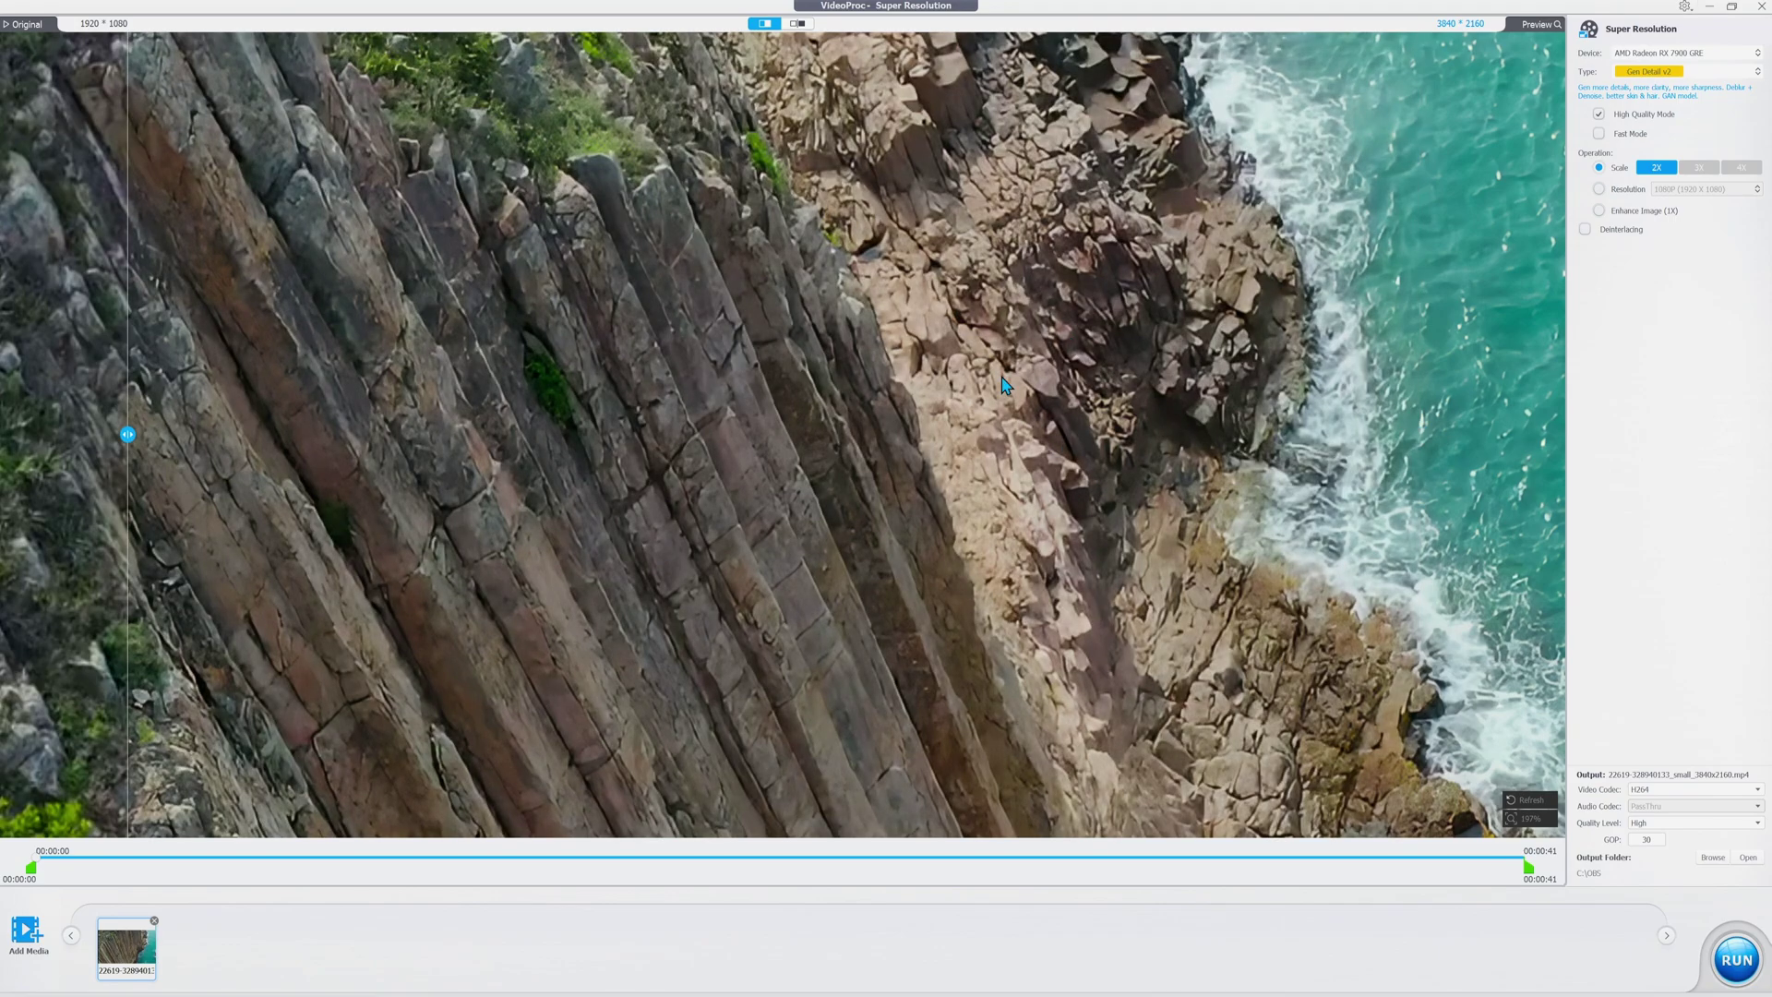
pyautogui.moveTo(129, 432); pyautogui.dragTo(780, 434)
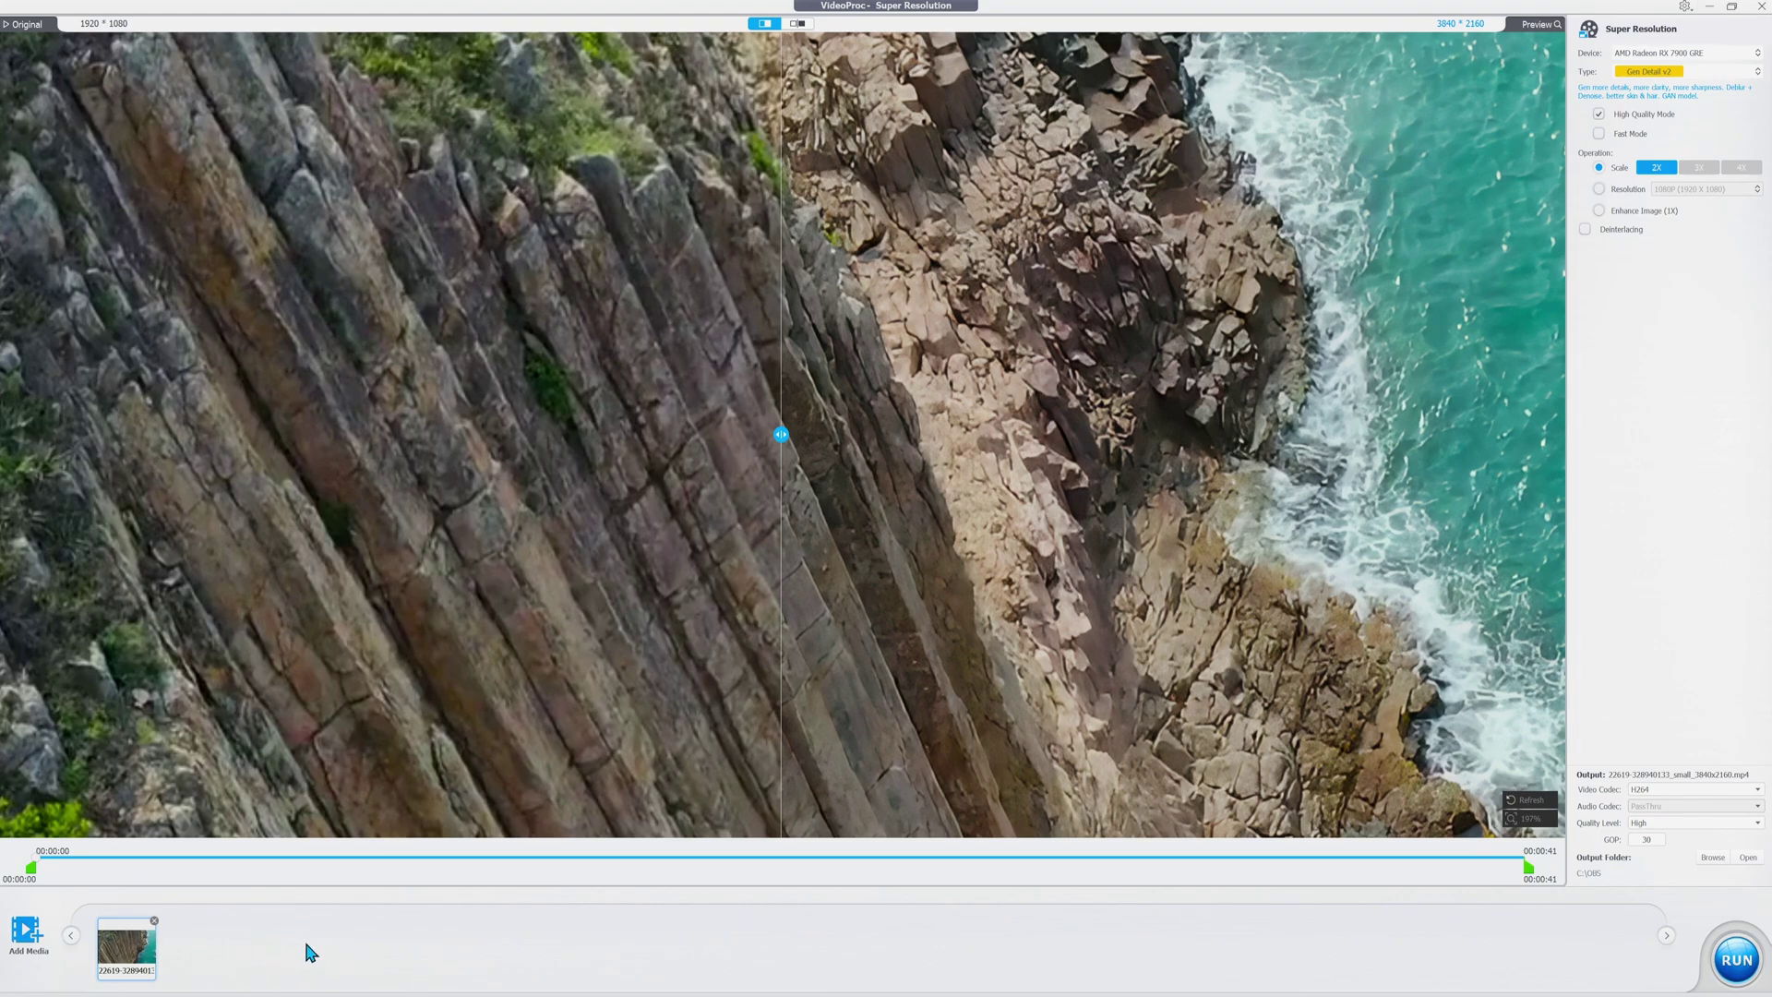
pyautogui.hotkey('alt', 'Tab')
pyautogui.moveTo(771, 406); pyautogui.dragTo(652, 957)
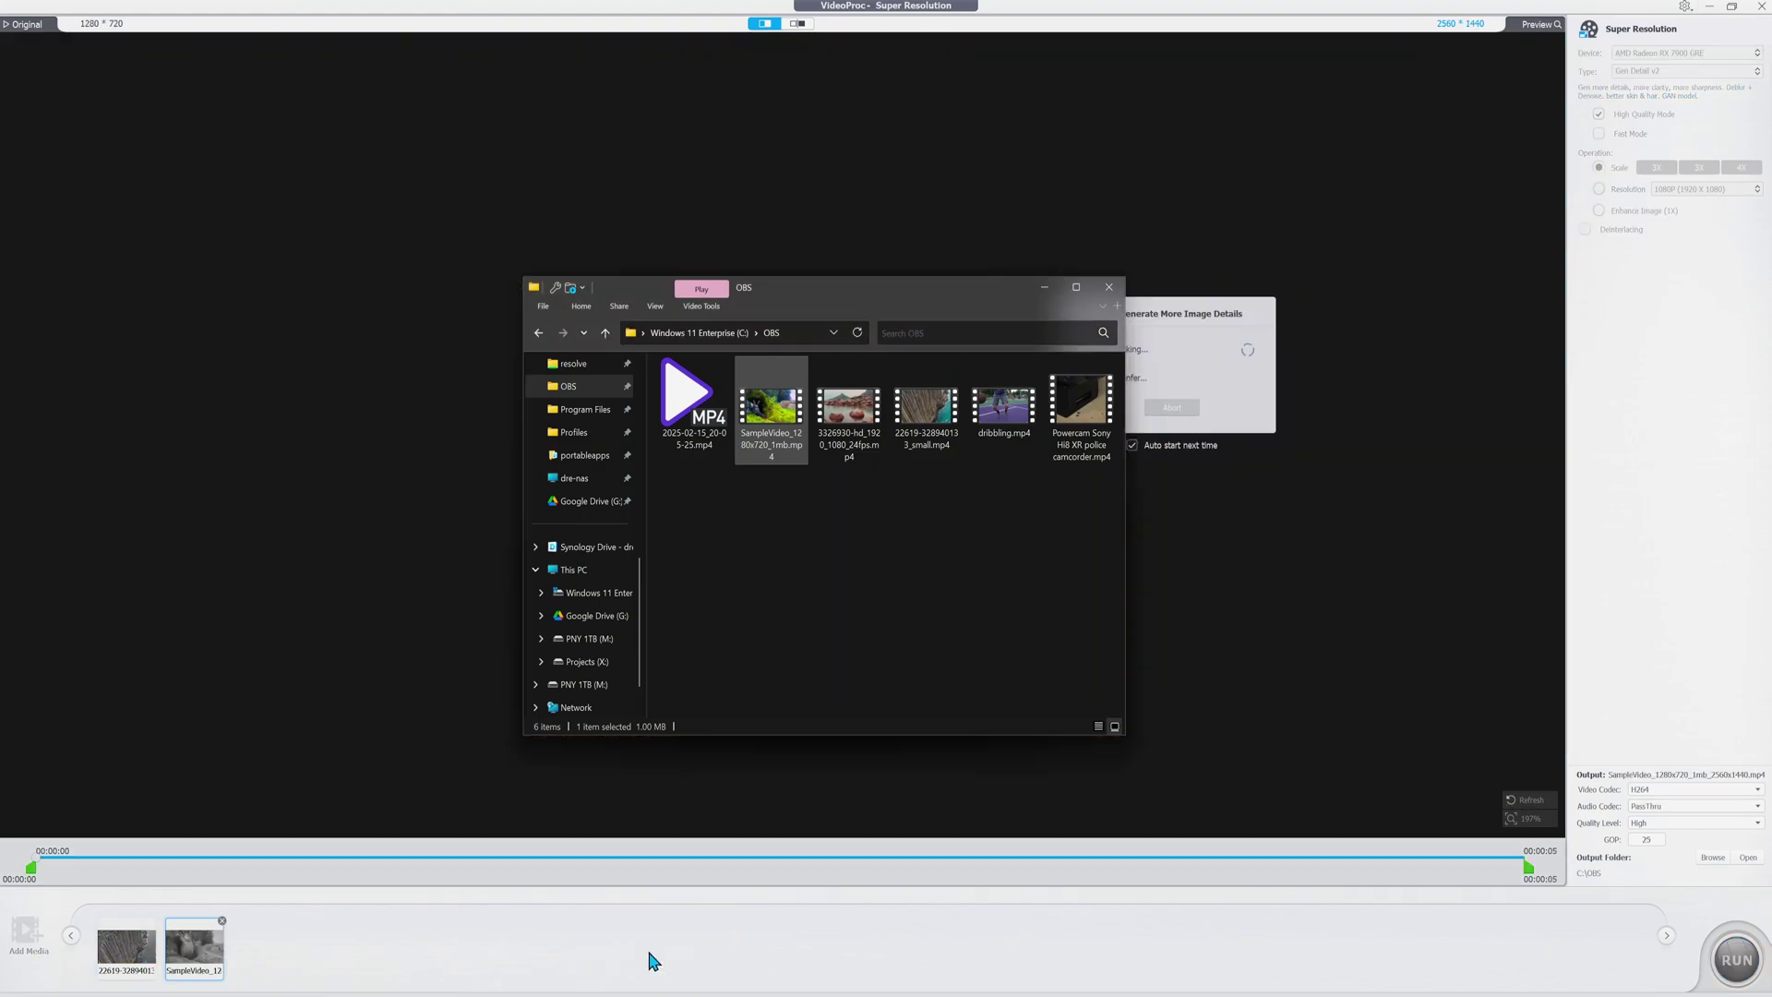
# Step: Reselect the cliff clip and keep the AMD Radeon RX 7900 GRE as the processing device
pyautogui.click(588, 953)
pyautogui.click(126, 950)
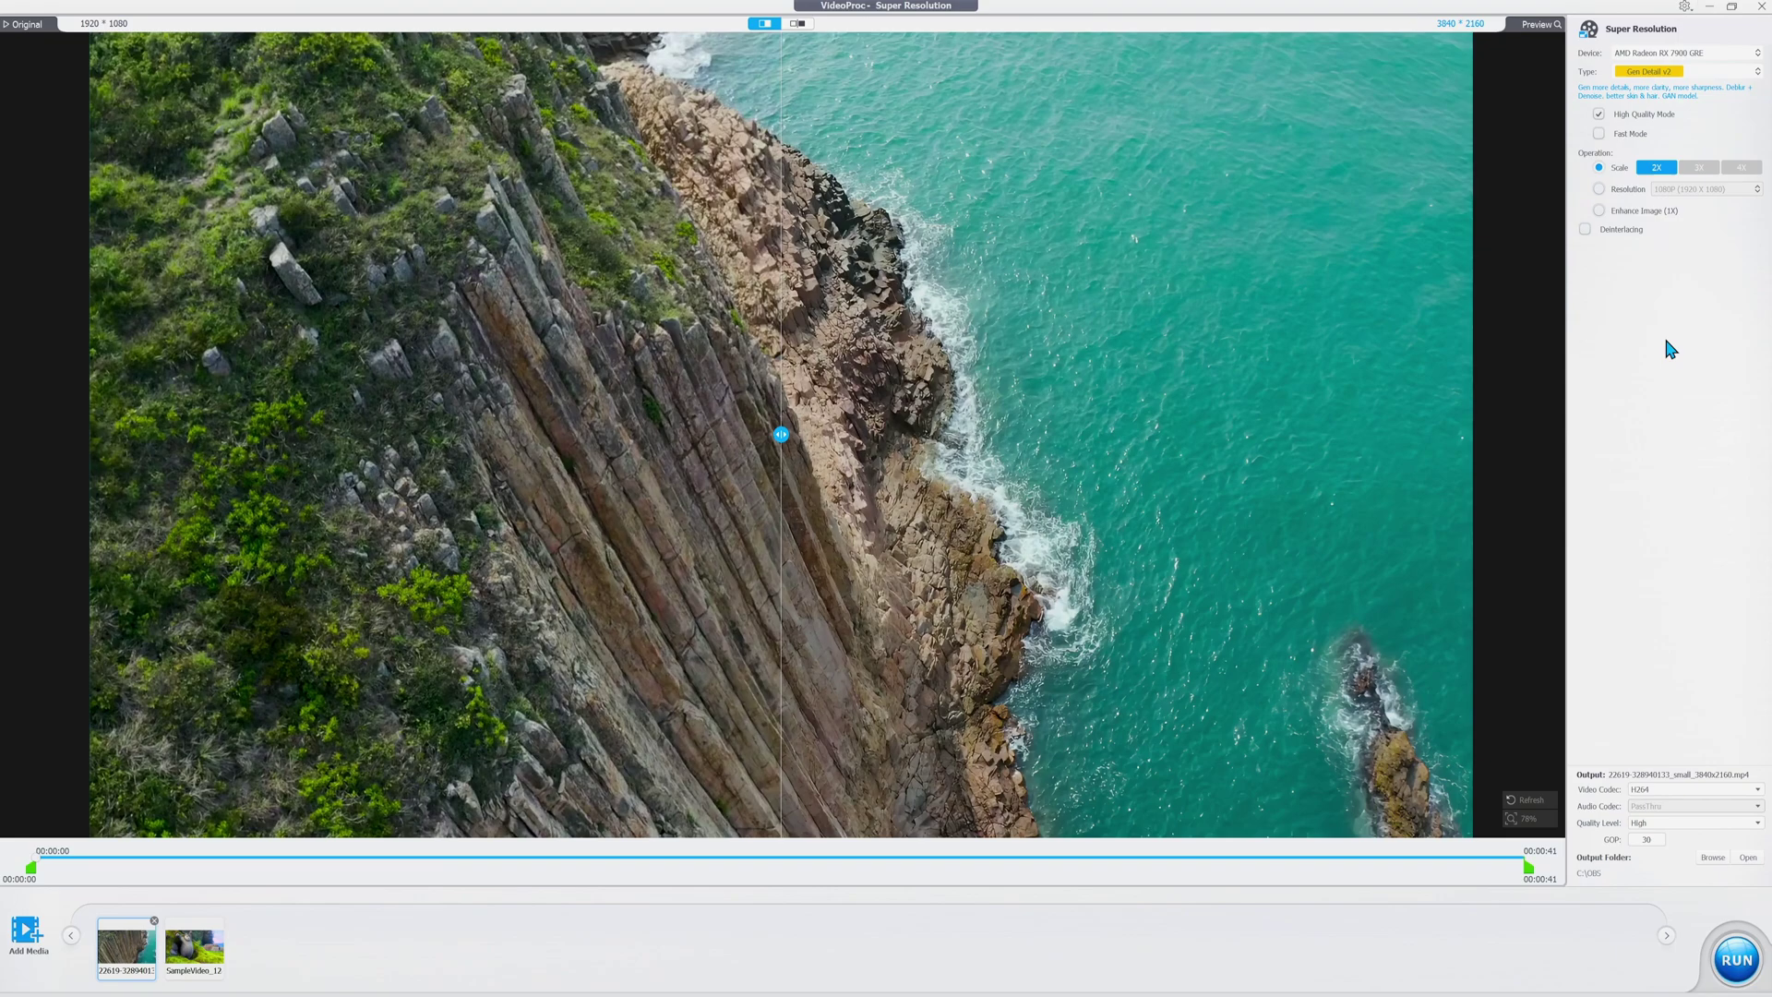
pyautogui.click(1642, 55)
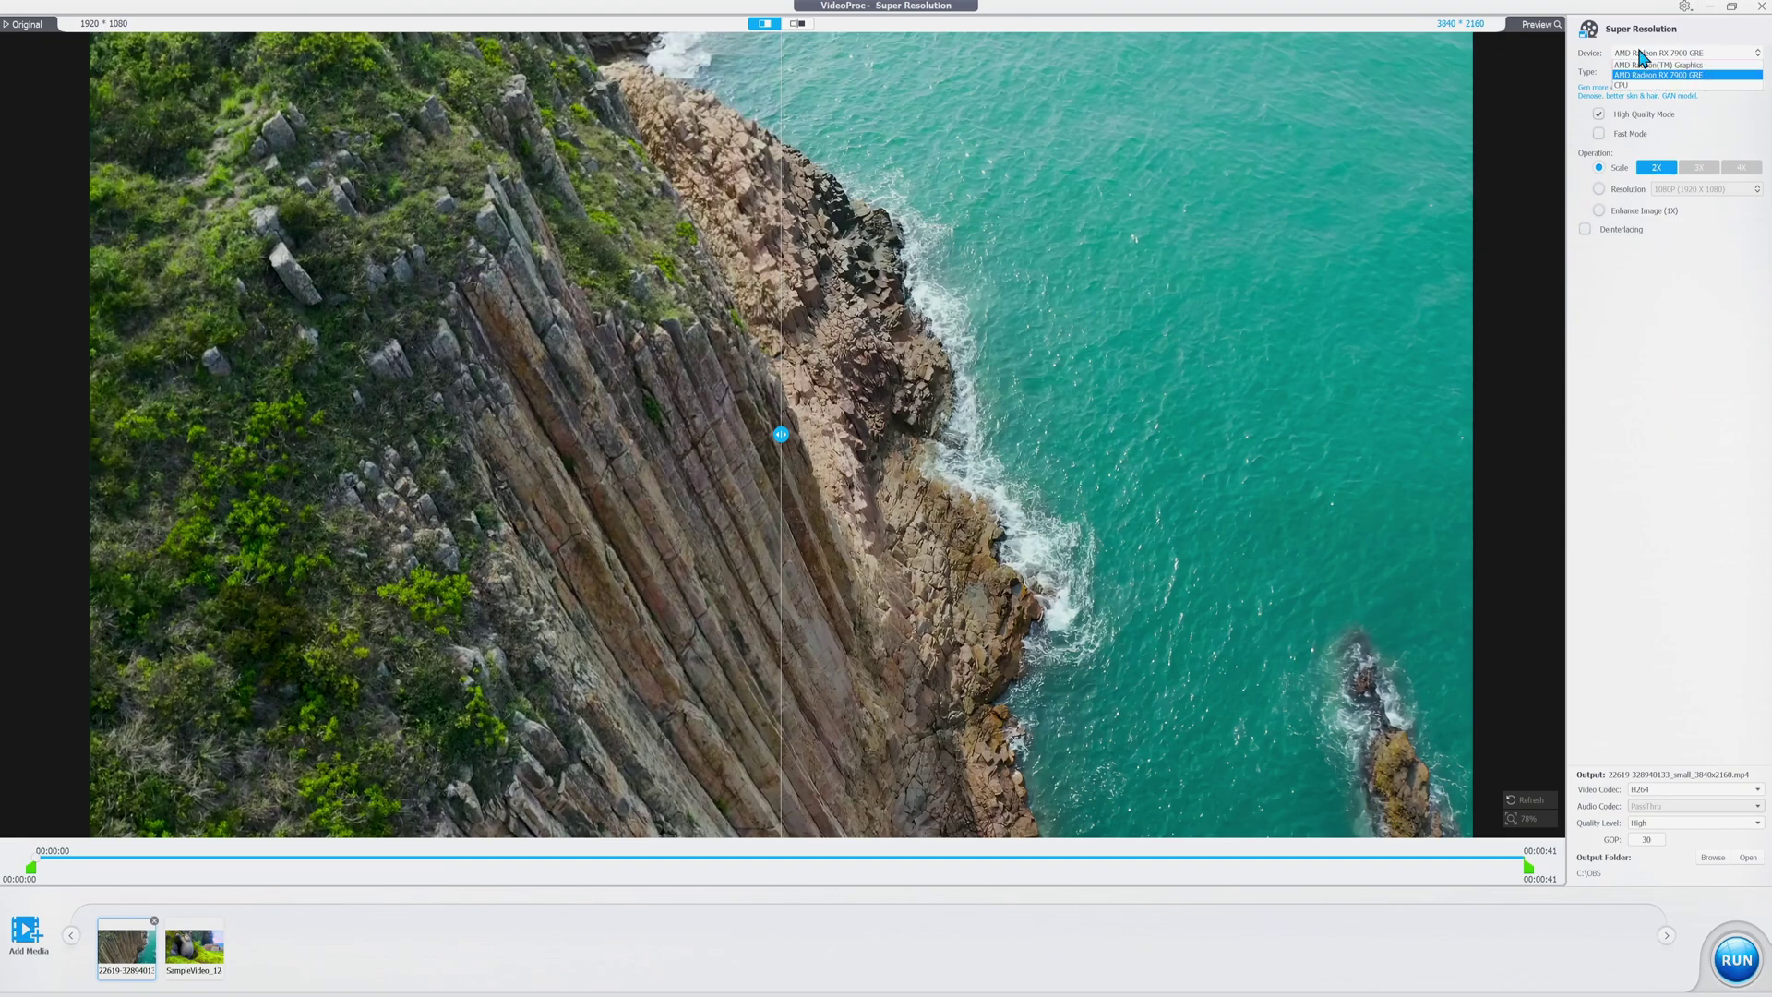
pyautogui.click(1682, 75)
# Step: Keep Gen Detail v2 as the model and settle on High Quality Mode after trying Fast Mode
pyautogui.click(1649, 73)
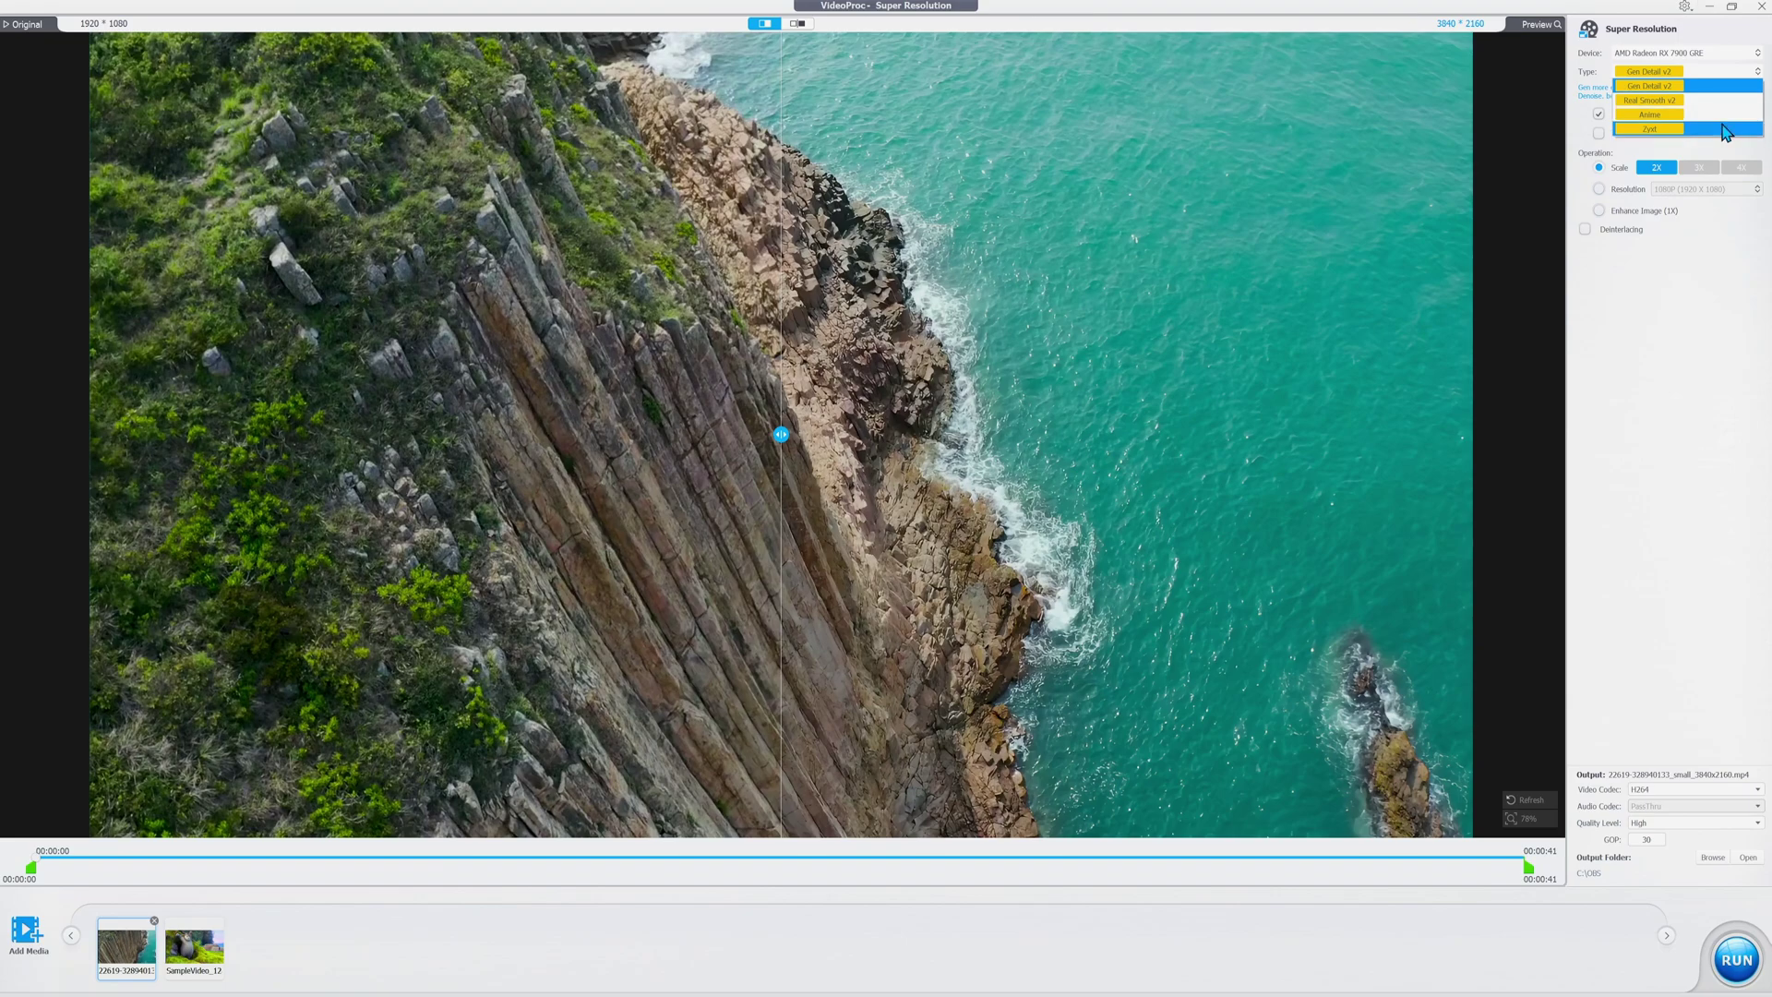
pyautogui.press('Escape')
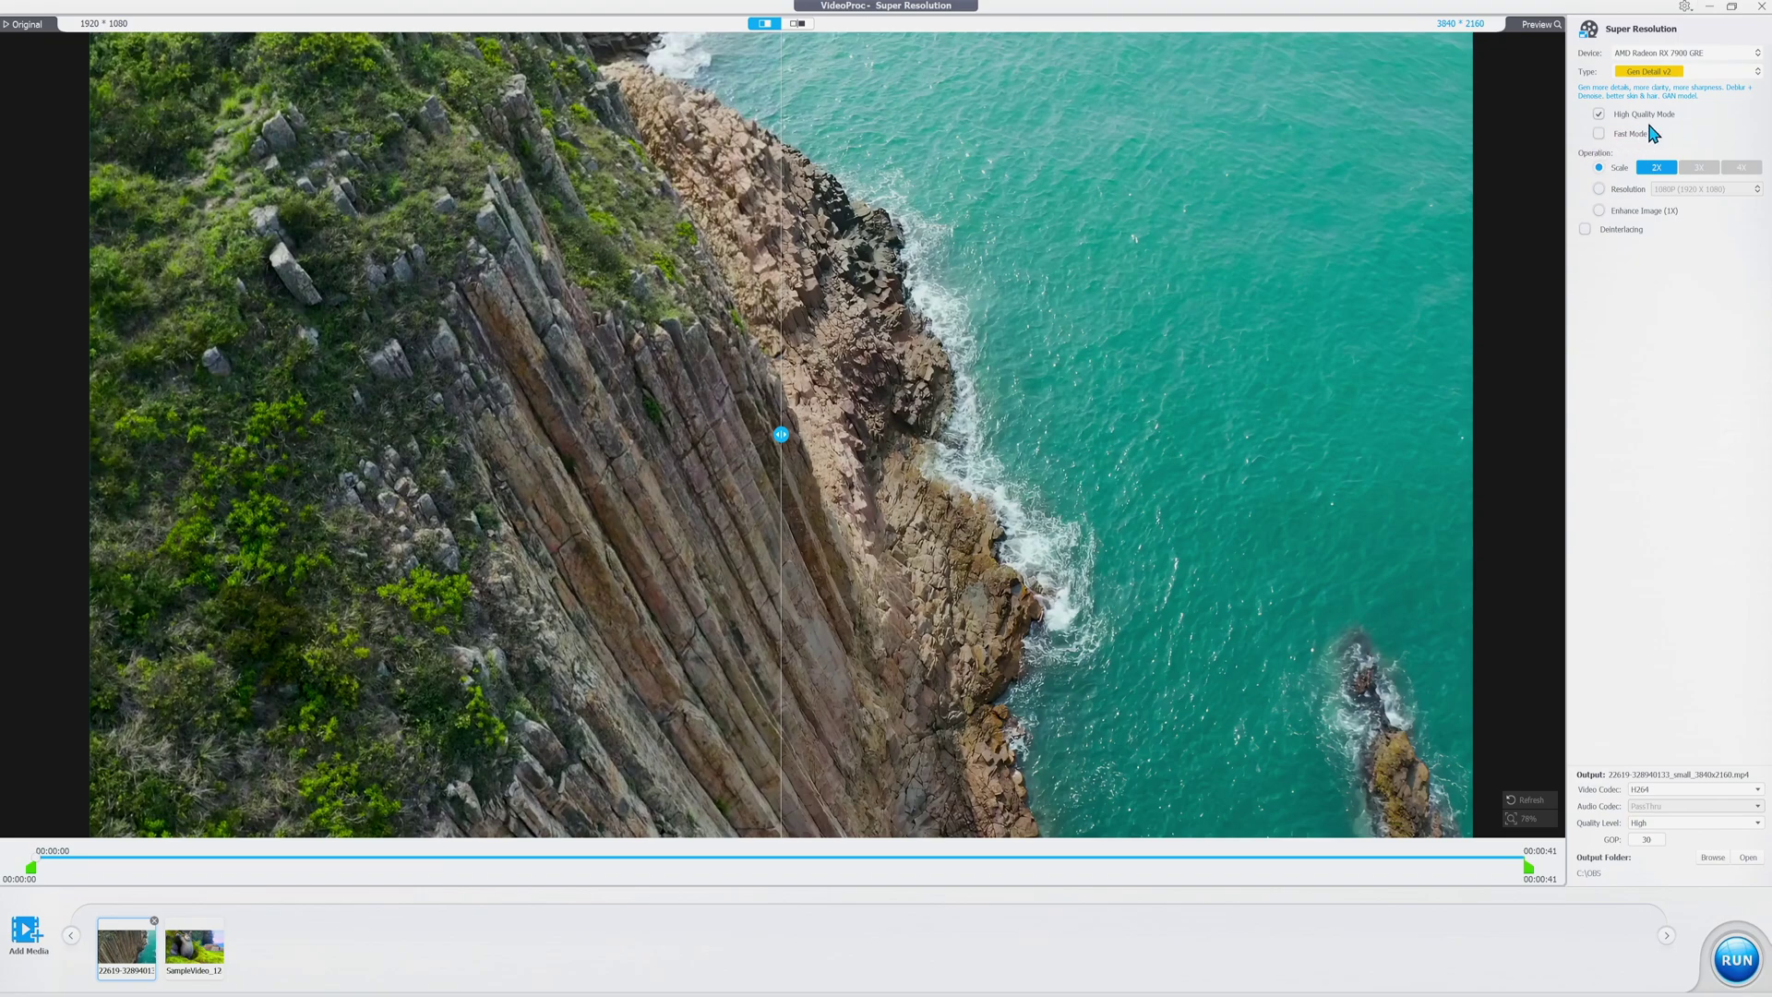
pyautogui.click(1598, 134)
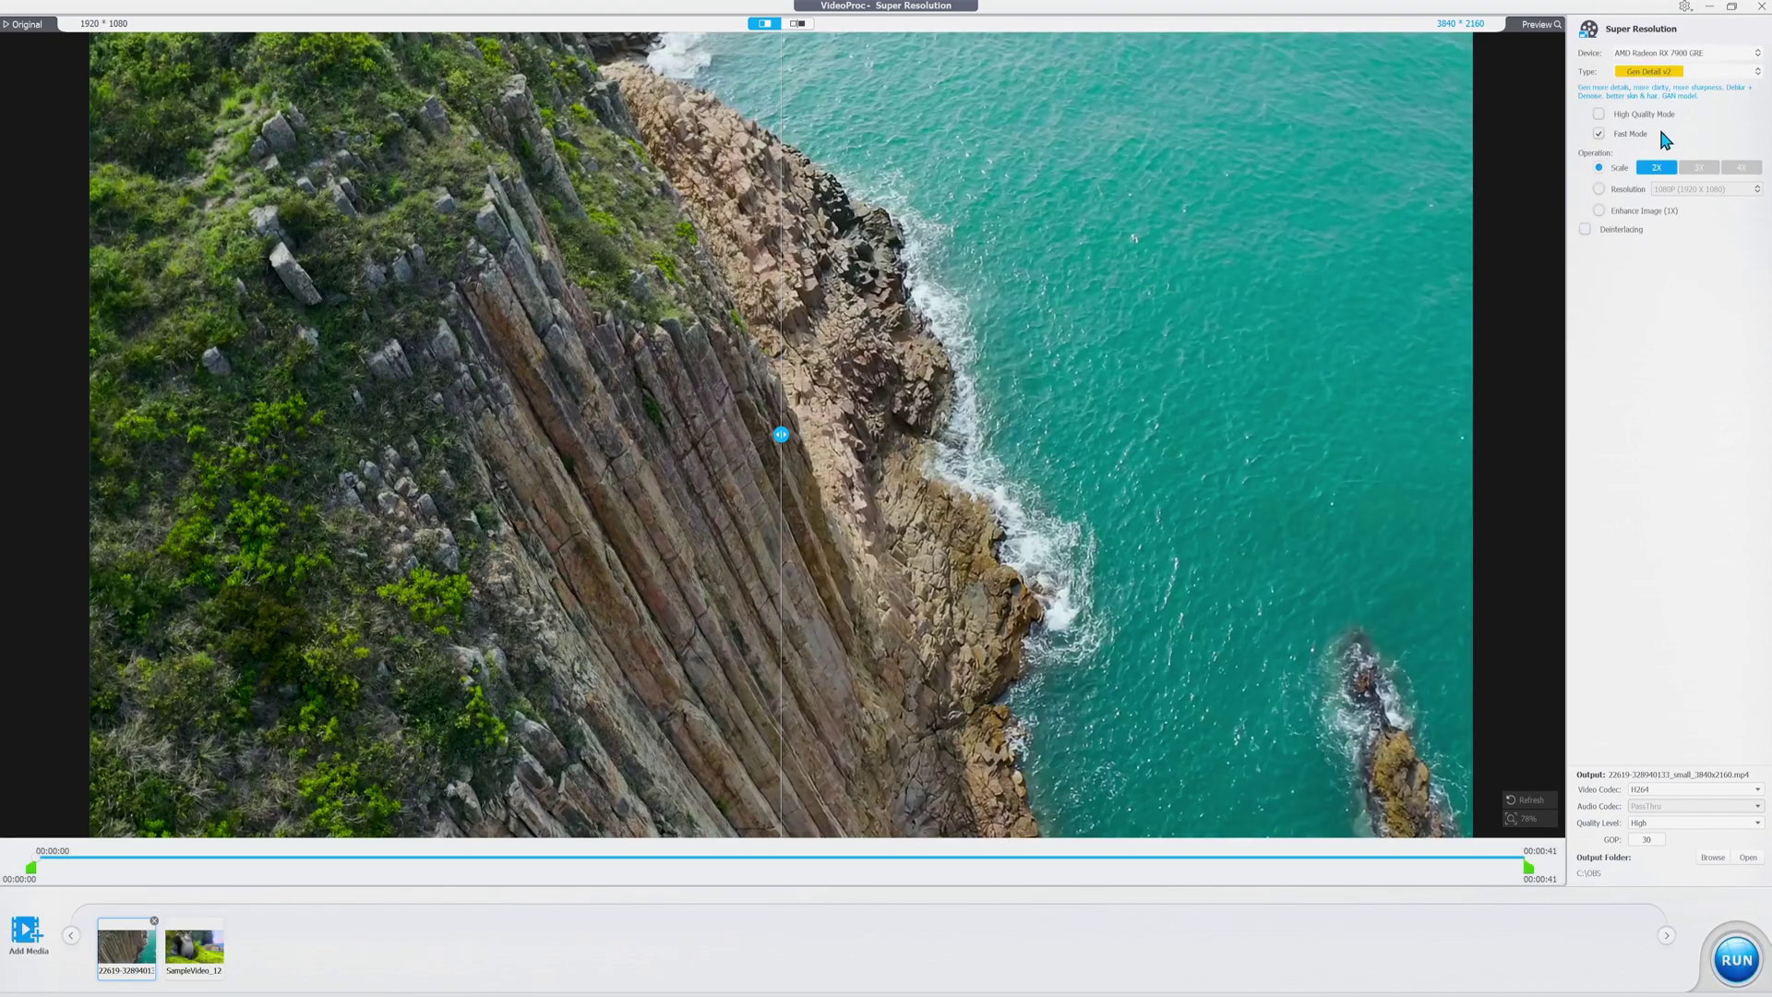
pyautogui.click(1623, 114)
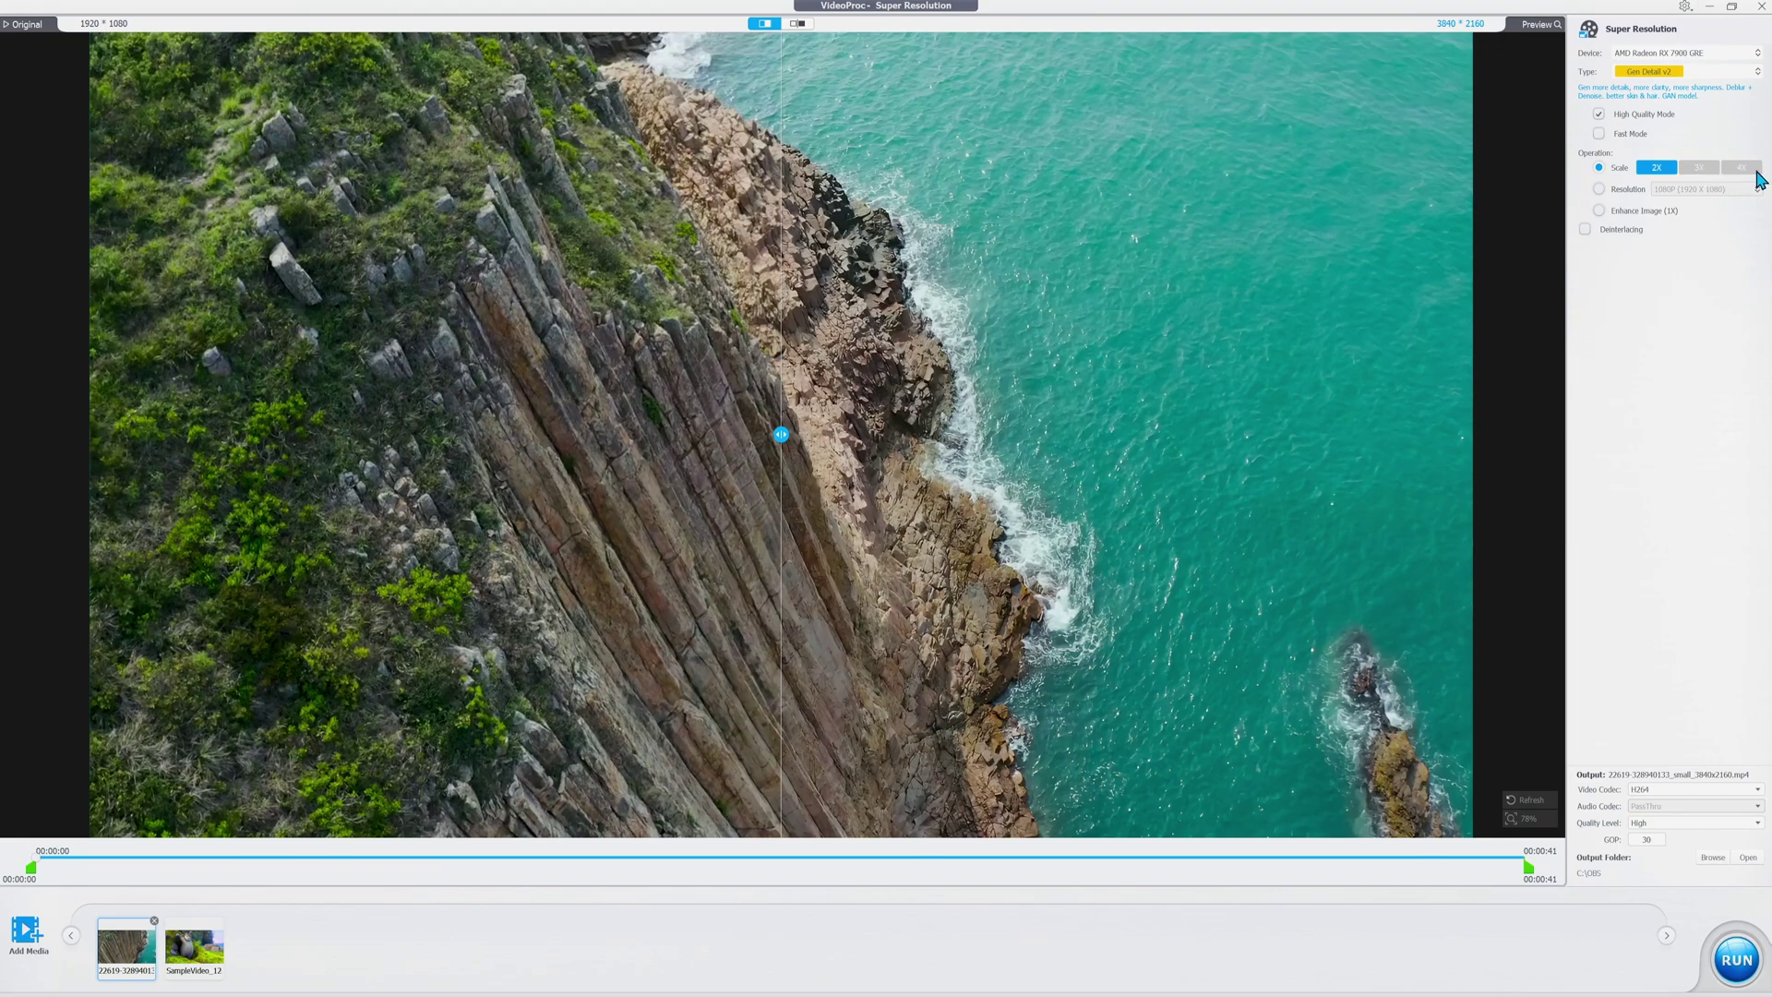
# Step: Check the 1080P output resolution, then switch the cliff clip to Enhance Image (1X)
pyautogui.click(1600, 189)
pyautogui.click(1703, 190)
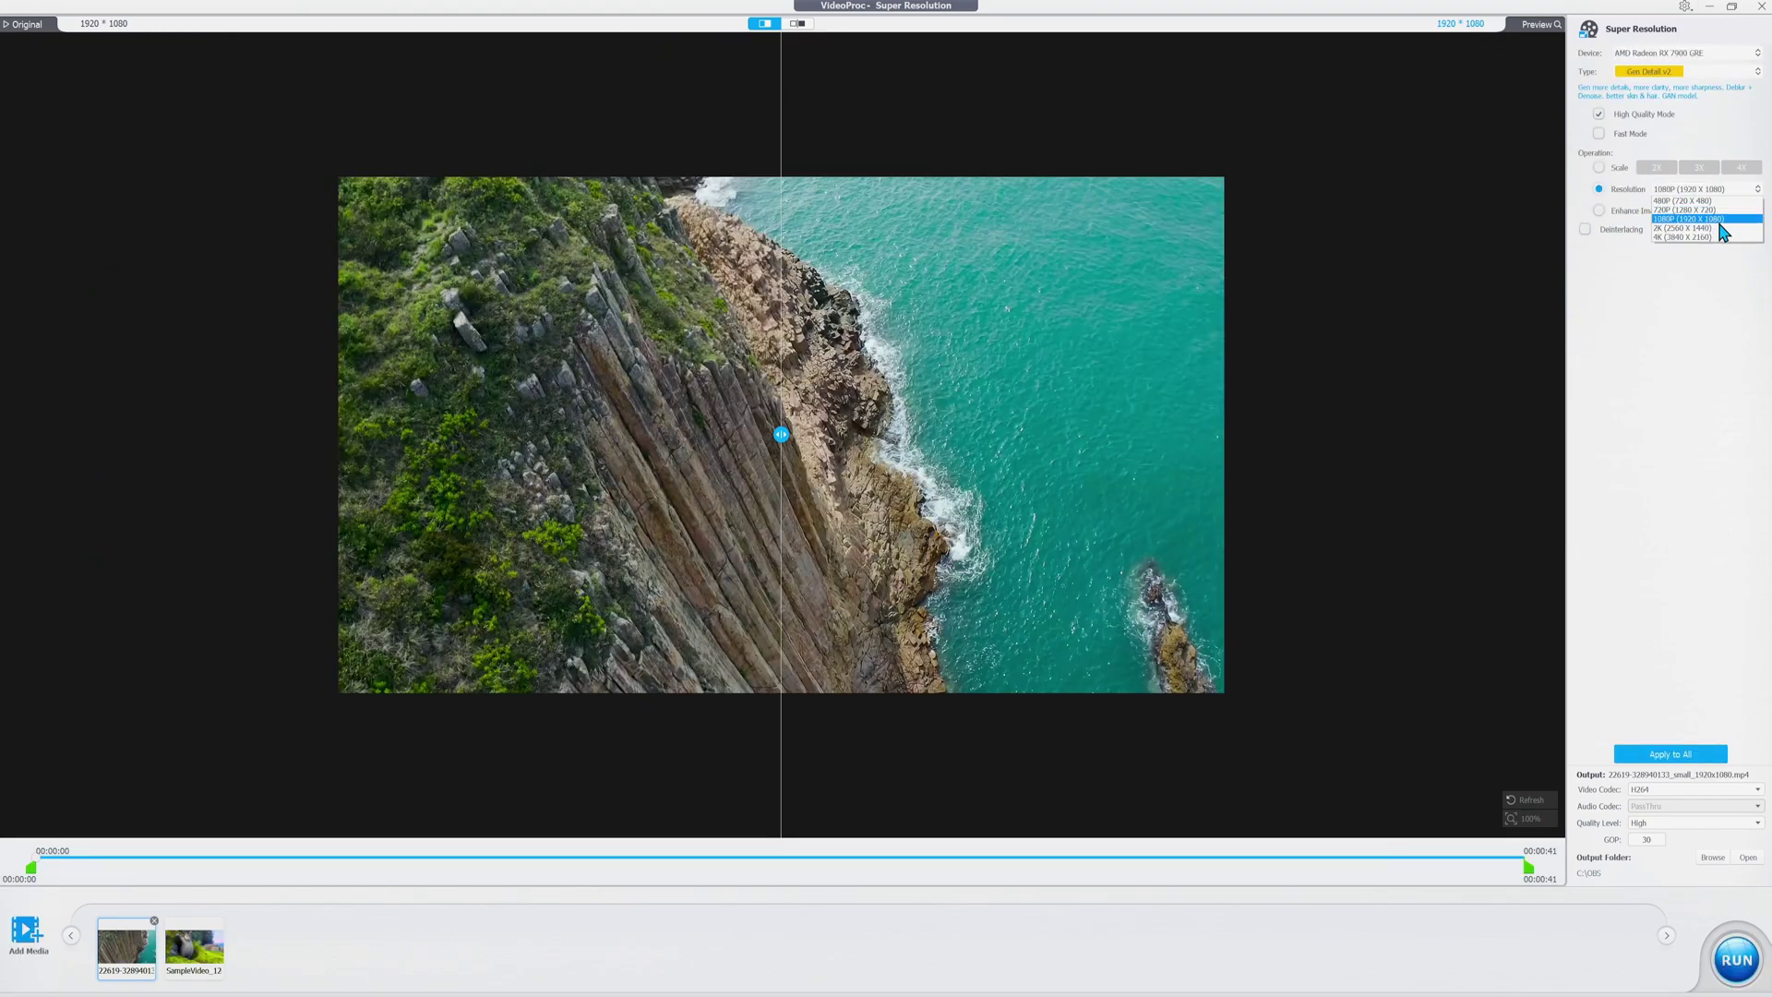
pyautogui.click(1682, 307)
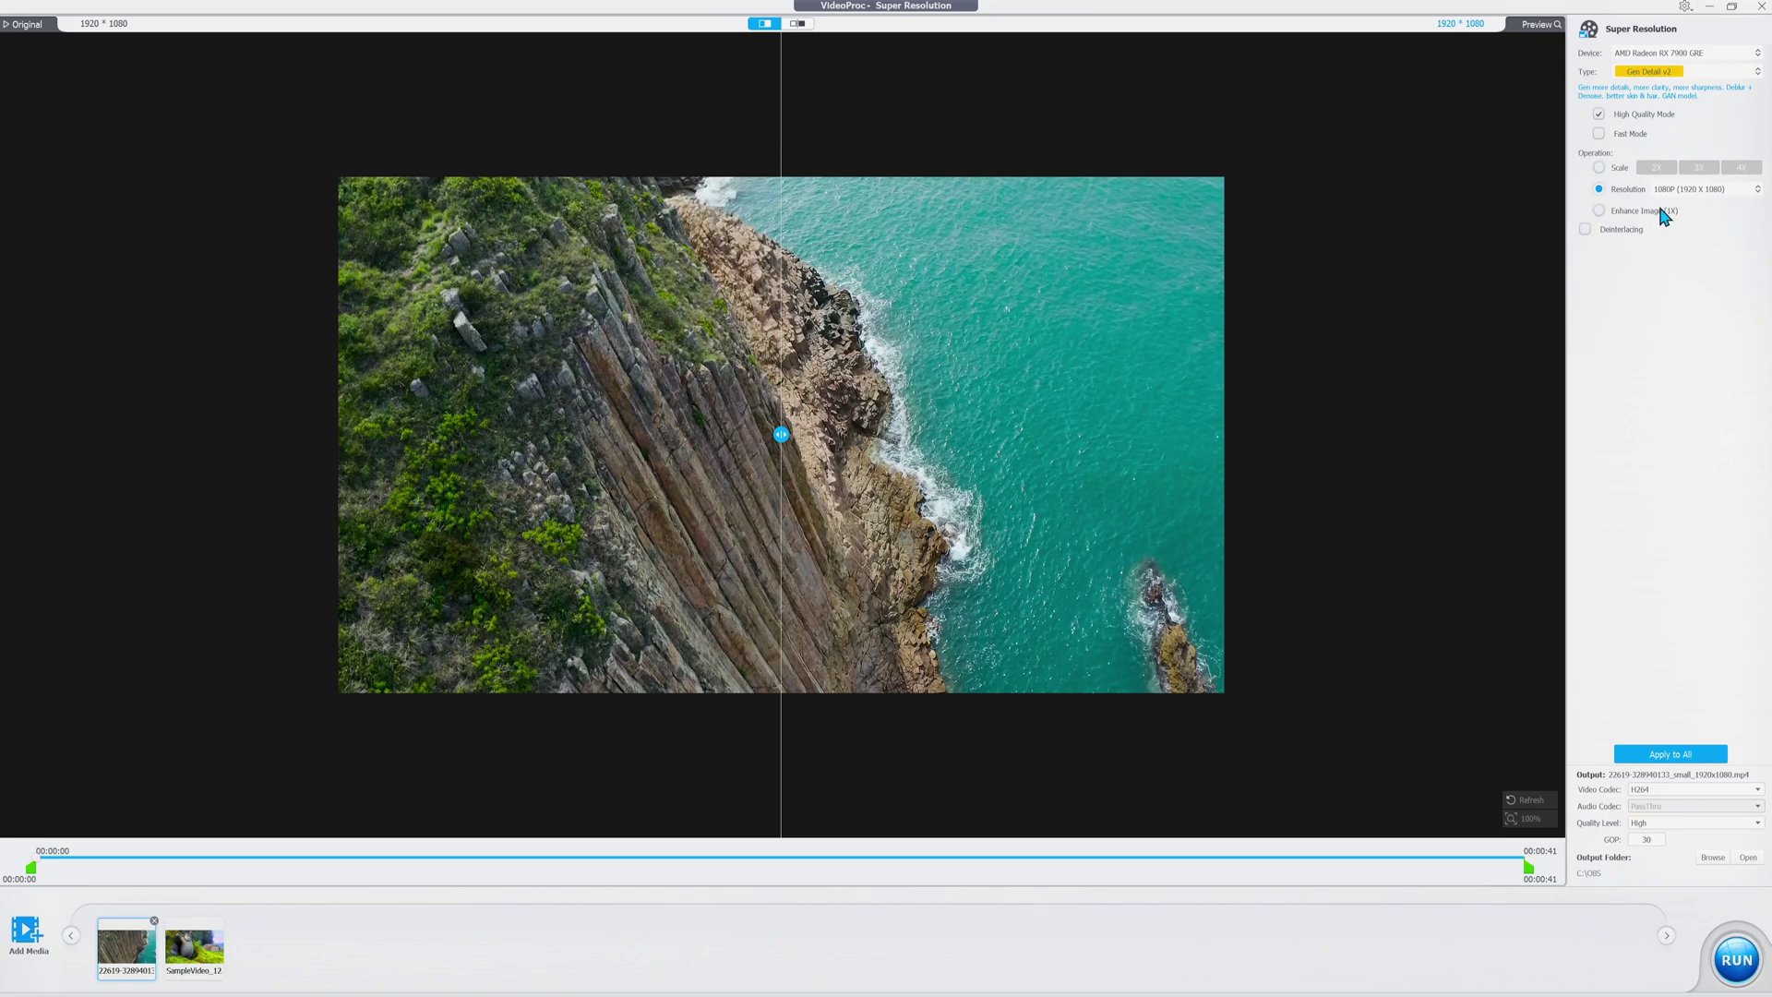
pyautogui.click(1600, 211)
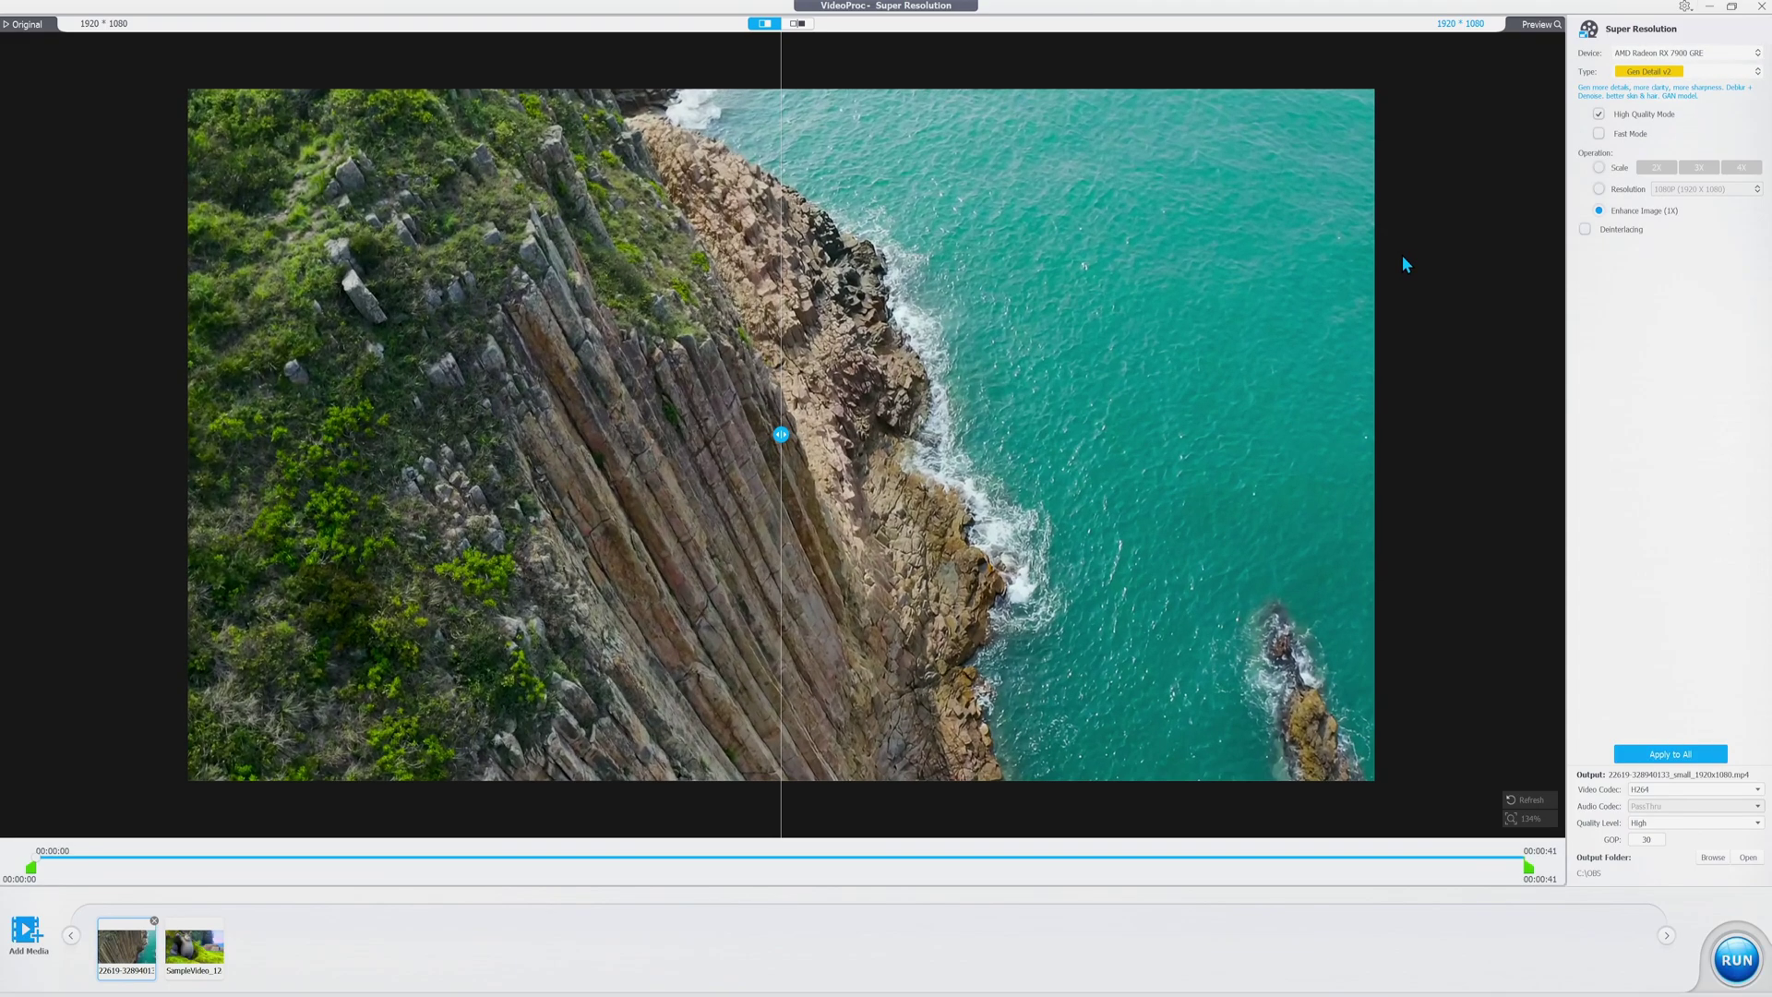
# Step: Review the video codec list keeping H264, then the output quality levels
pyautogui.scroll(1, 1403, 264)
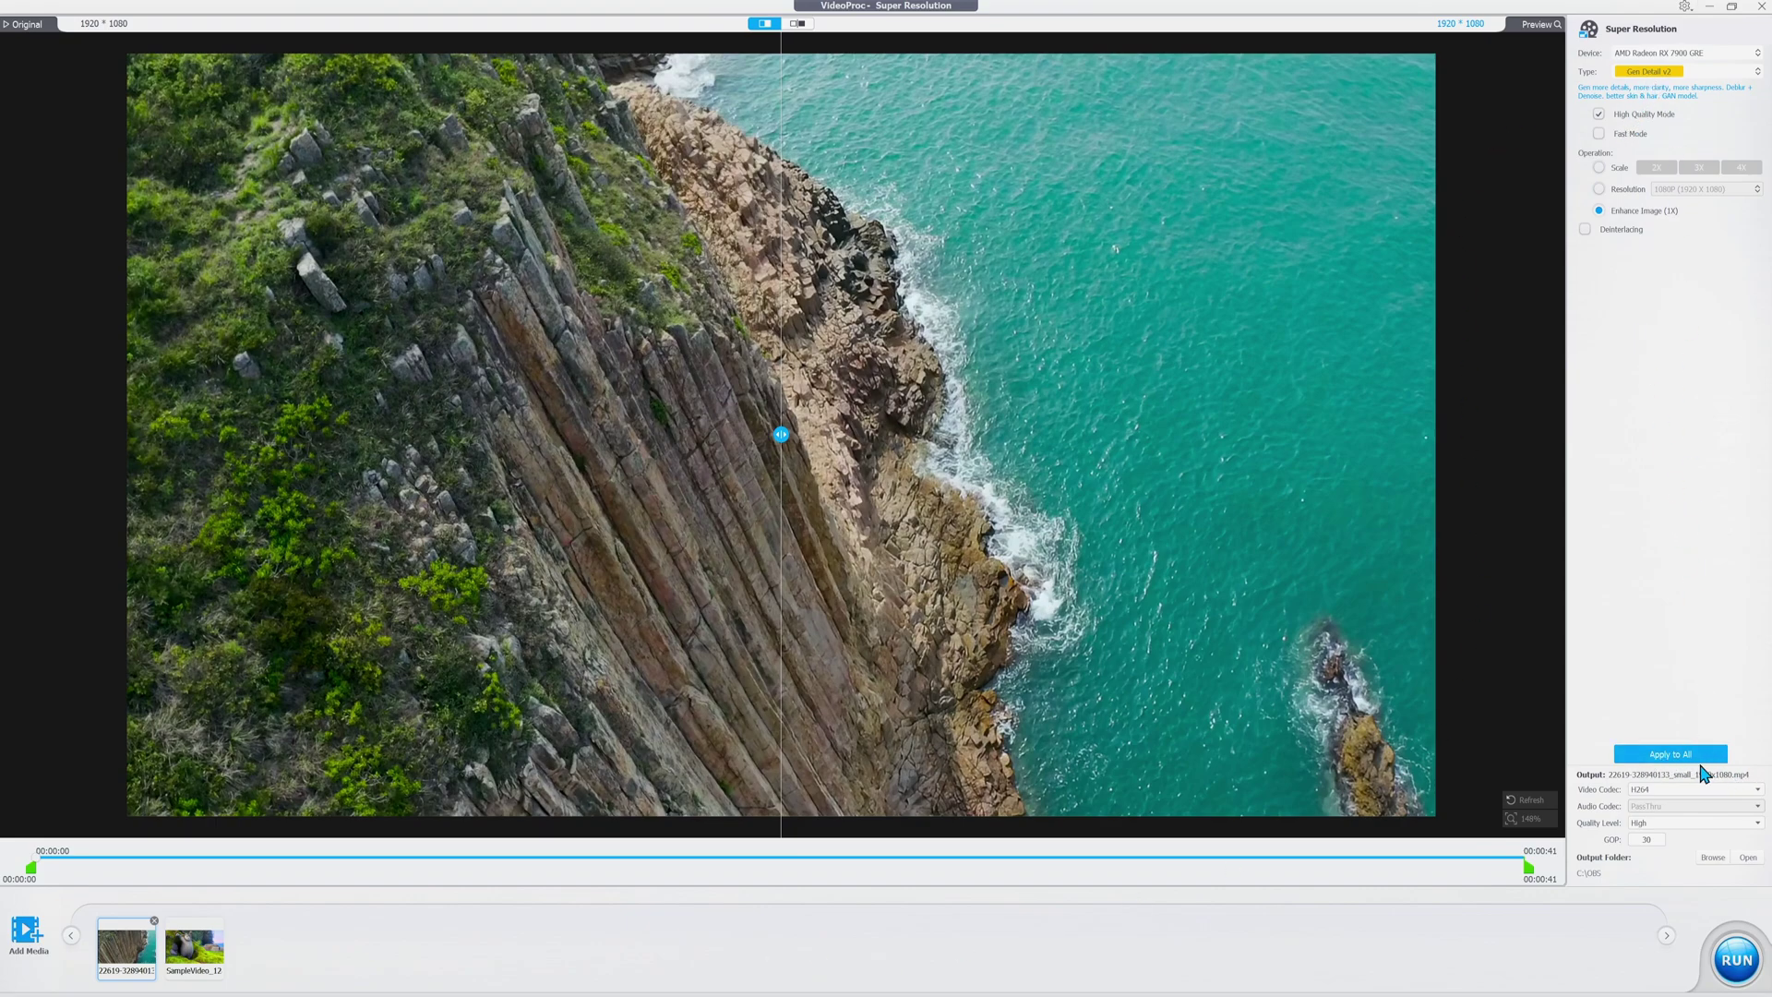
pyautogui.click(1677, 792)
pyautogui.click(1658, 822)
pyautogui.click(1661, 819)
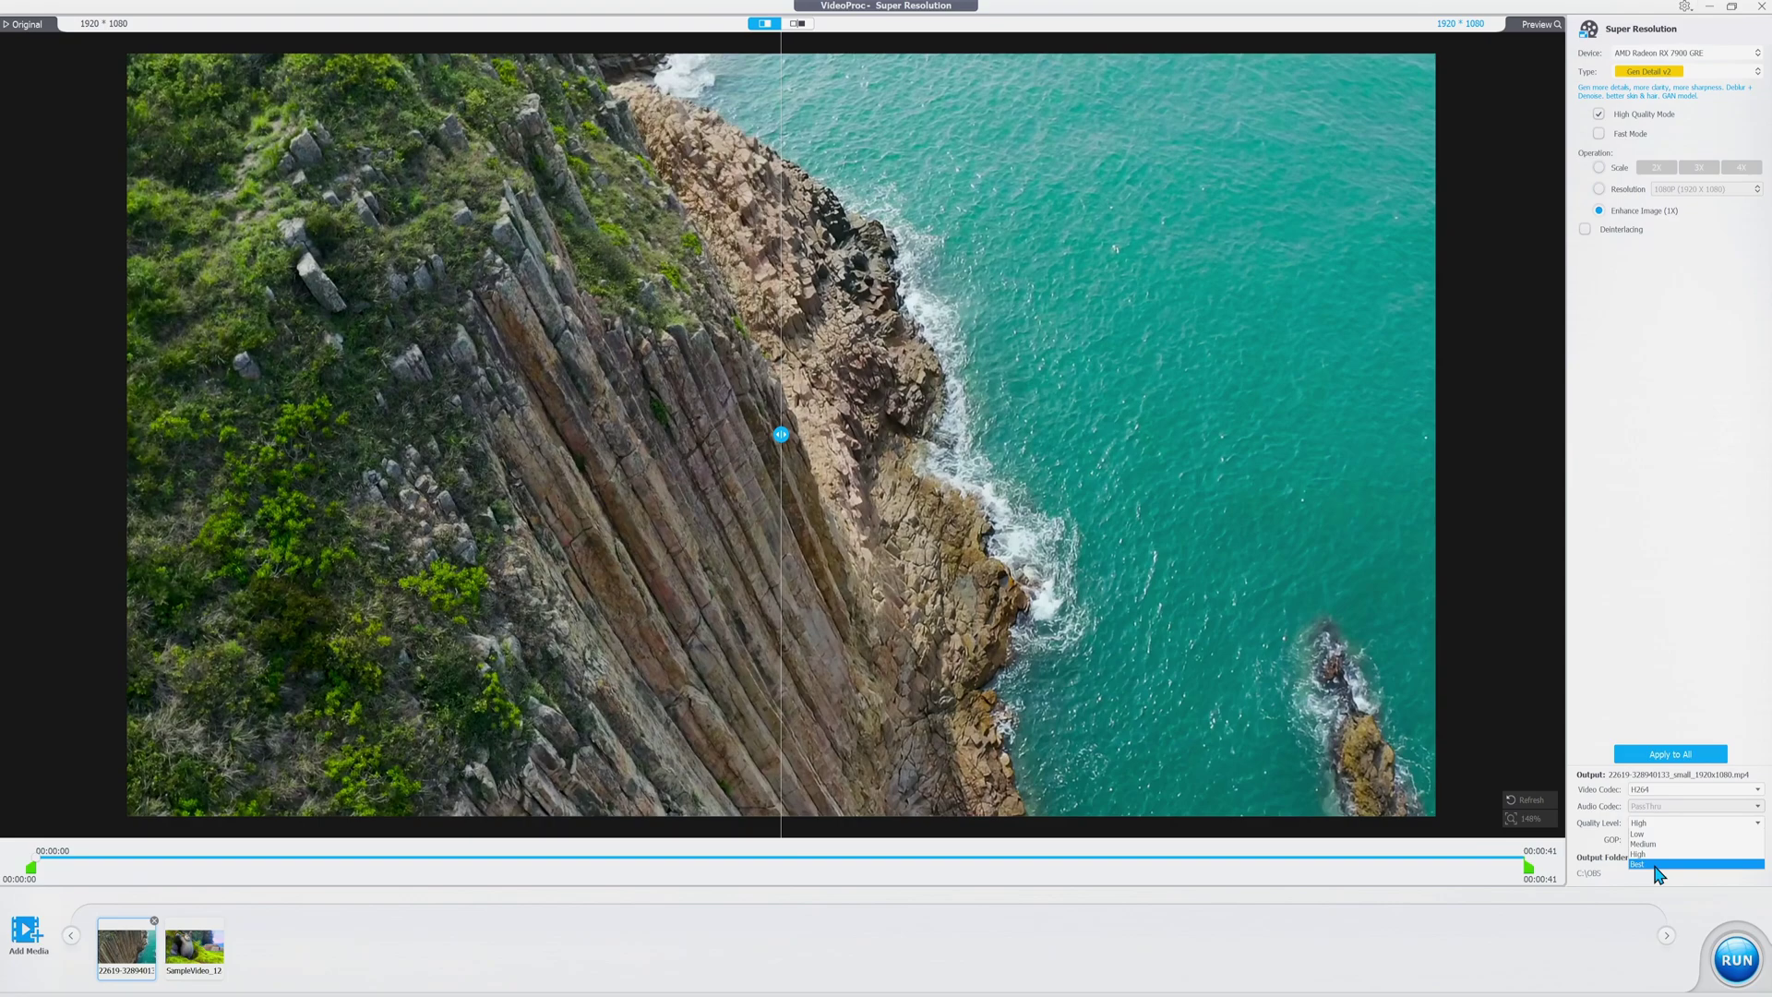
pyautogui.click(1608, 904)
pyautogui.click(779, 864)
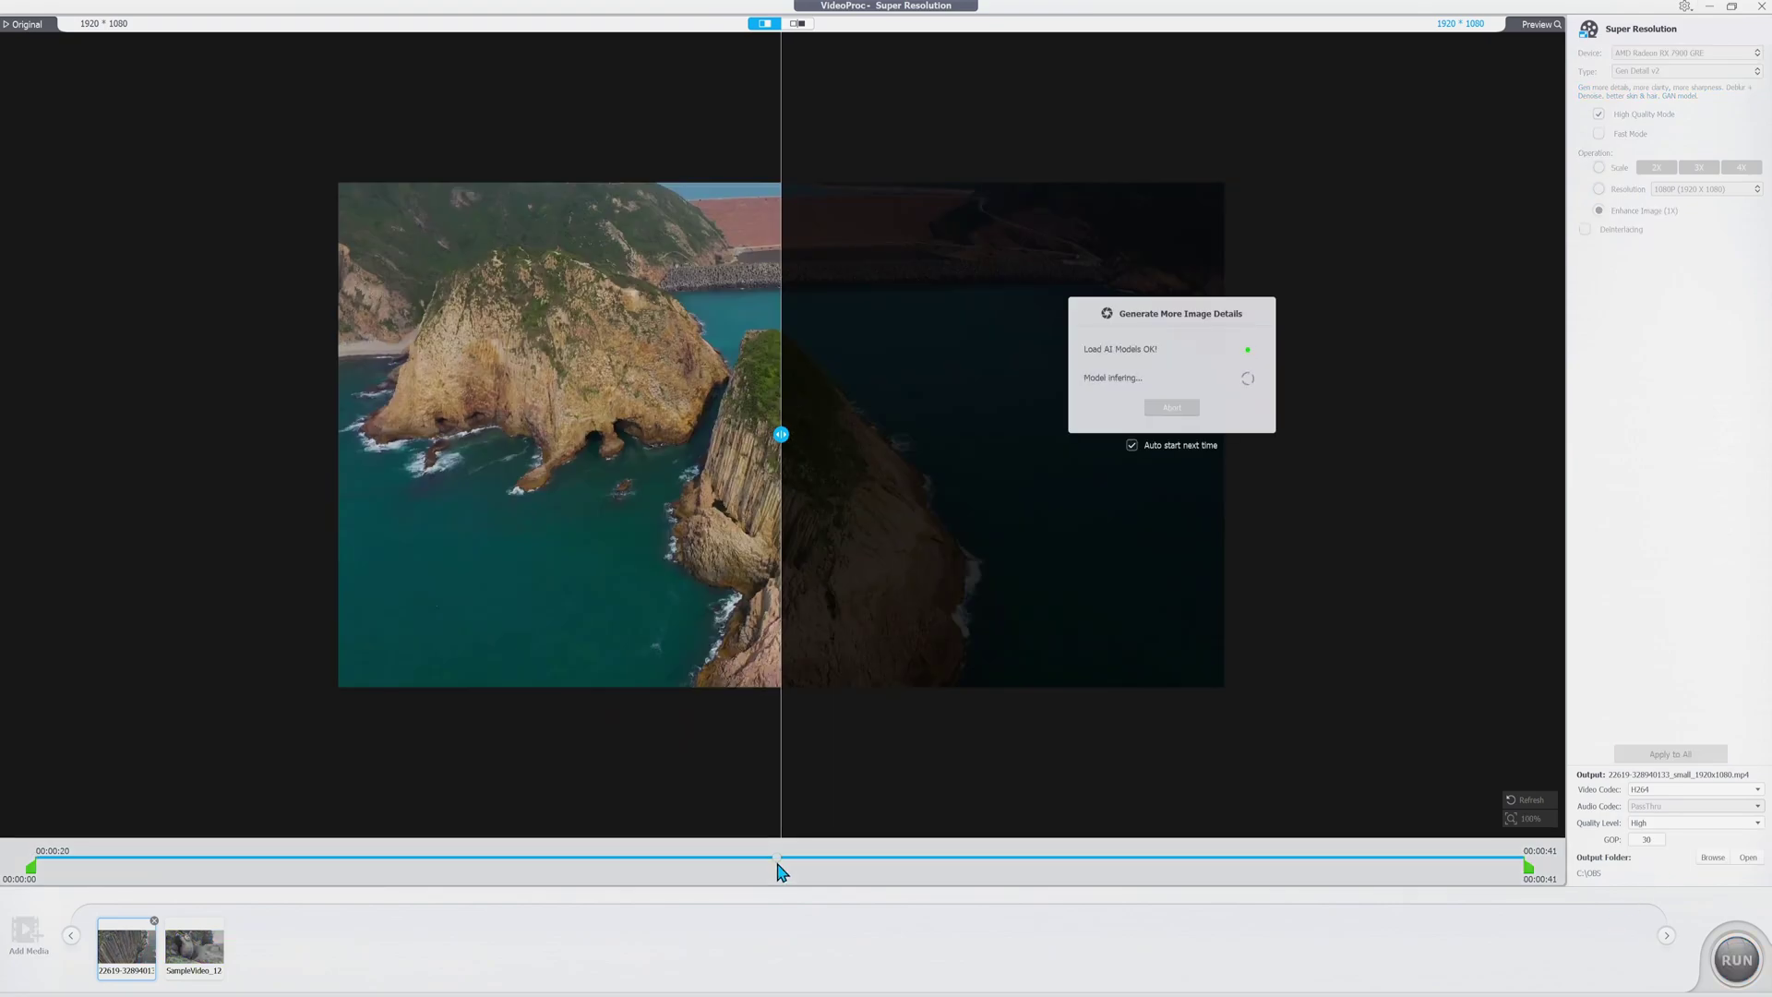
pyautogui.scroll(5, 938, 498)
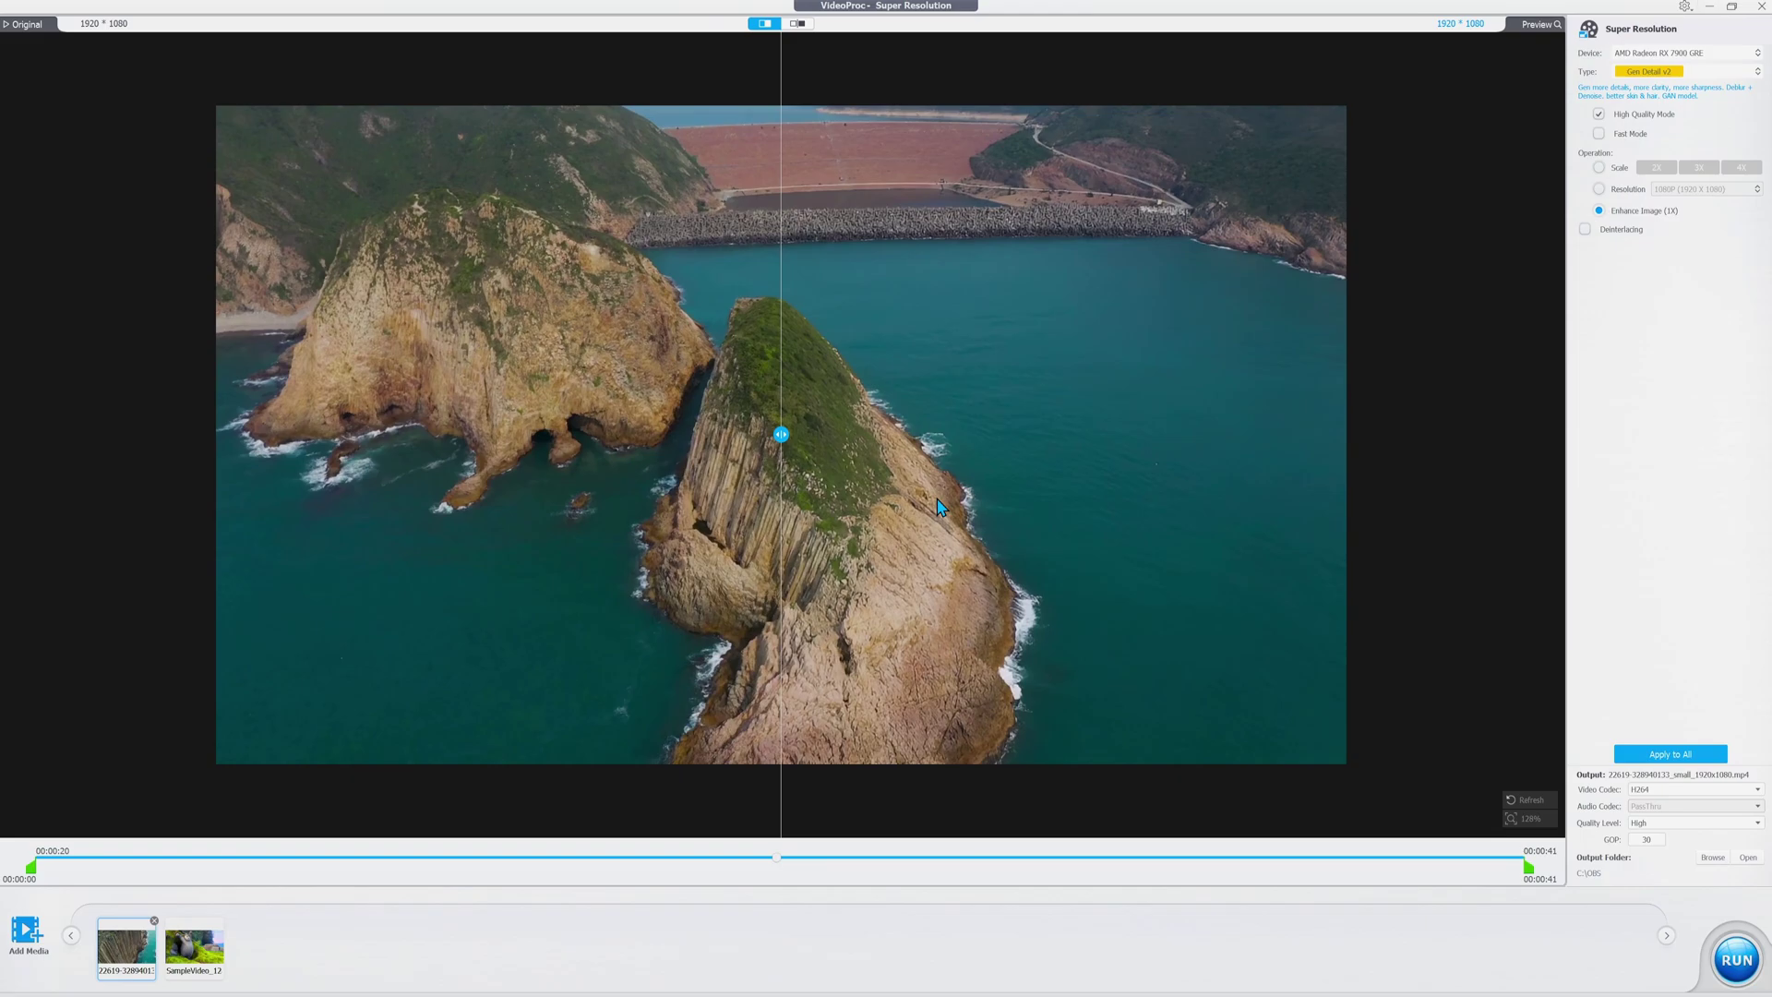
pyautogui.scroll(3, 914, 499)
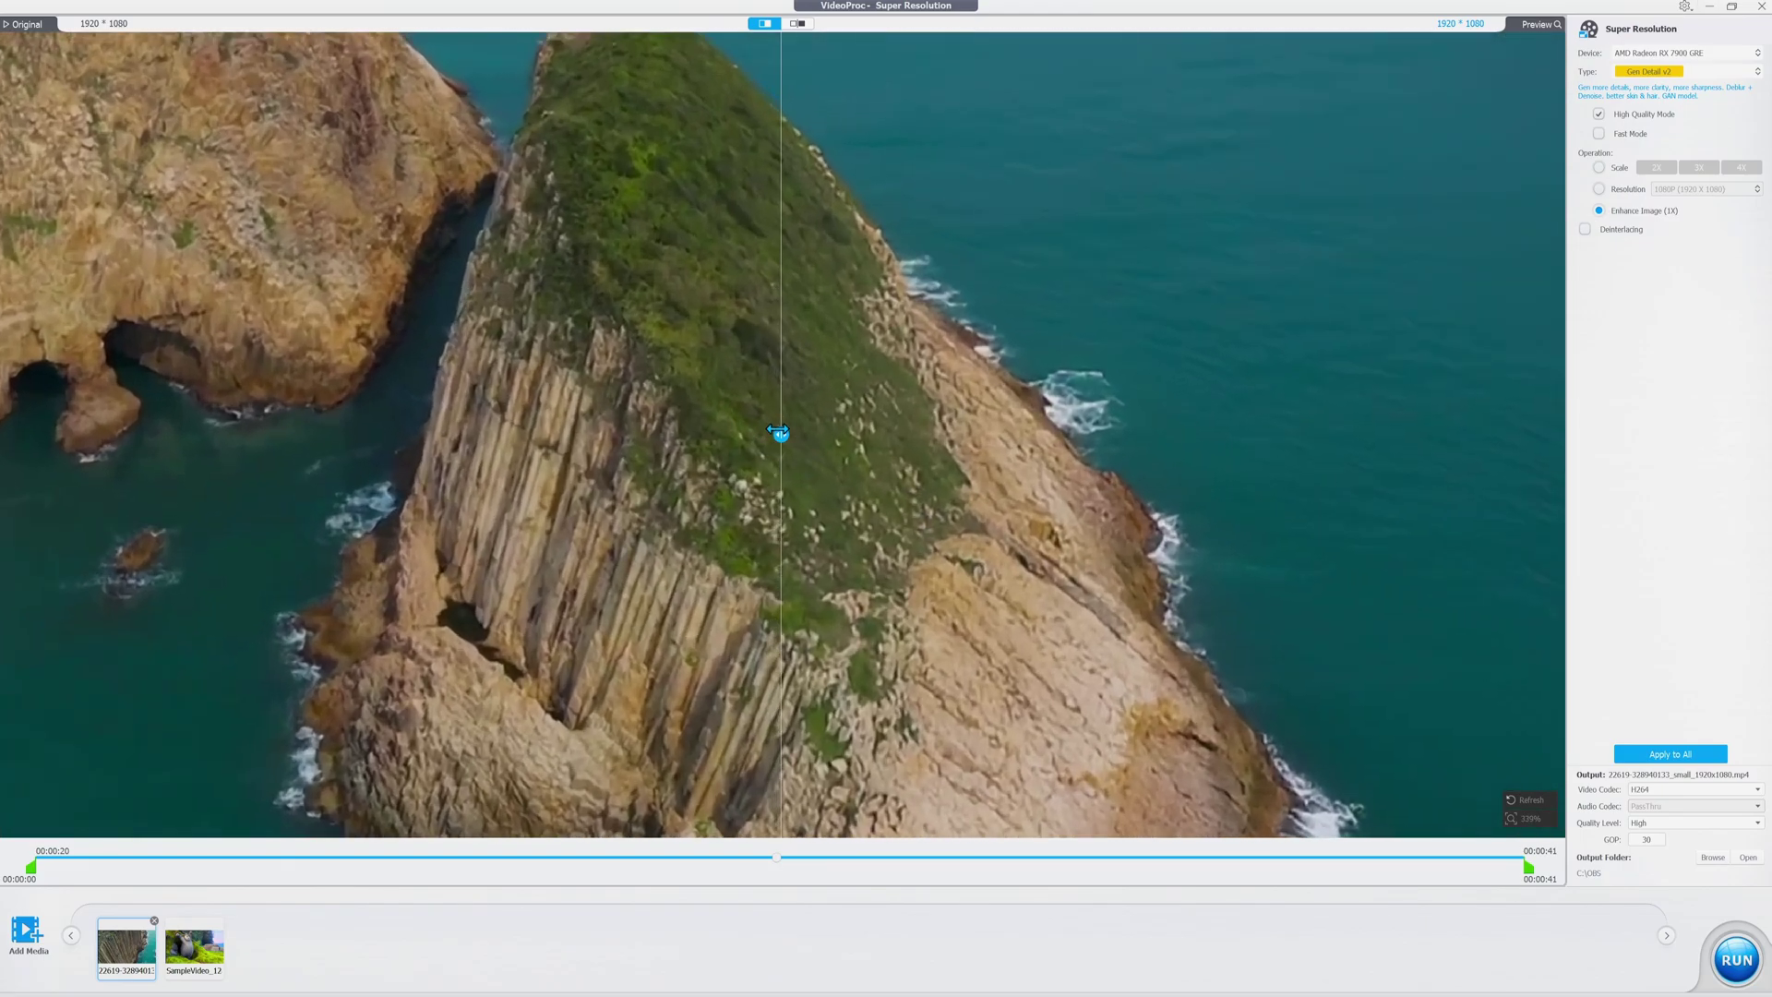
pyautogui.moveTo(774, 428); pyautogui.dragTo(809, 434)
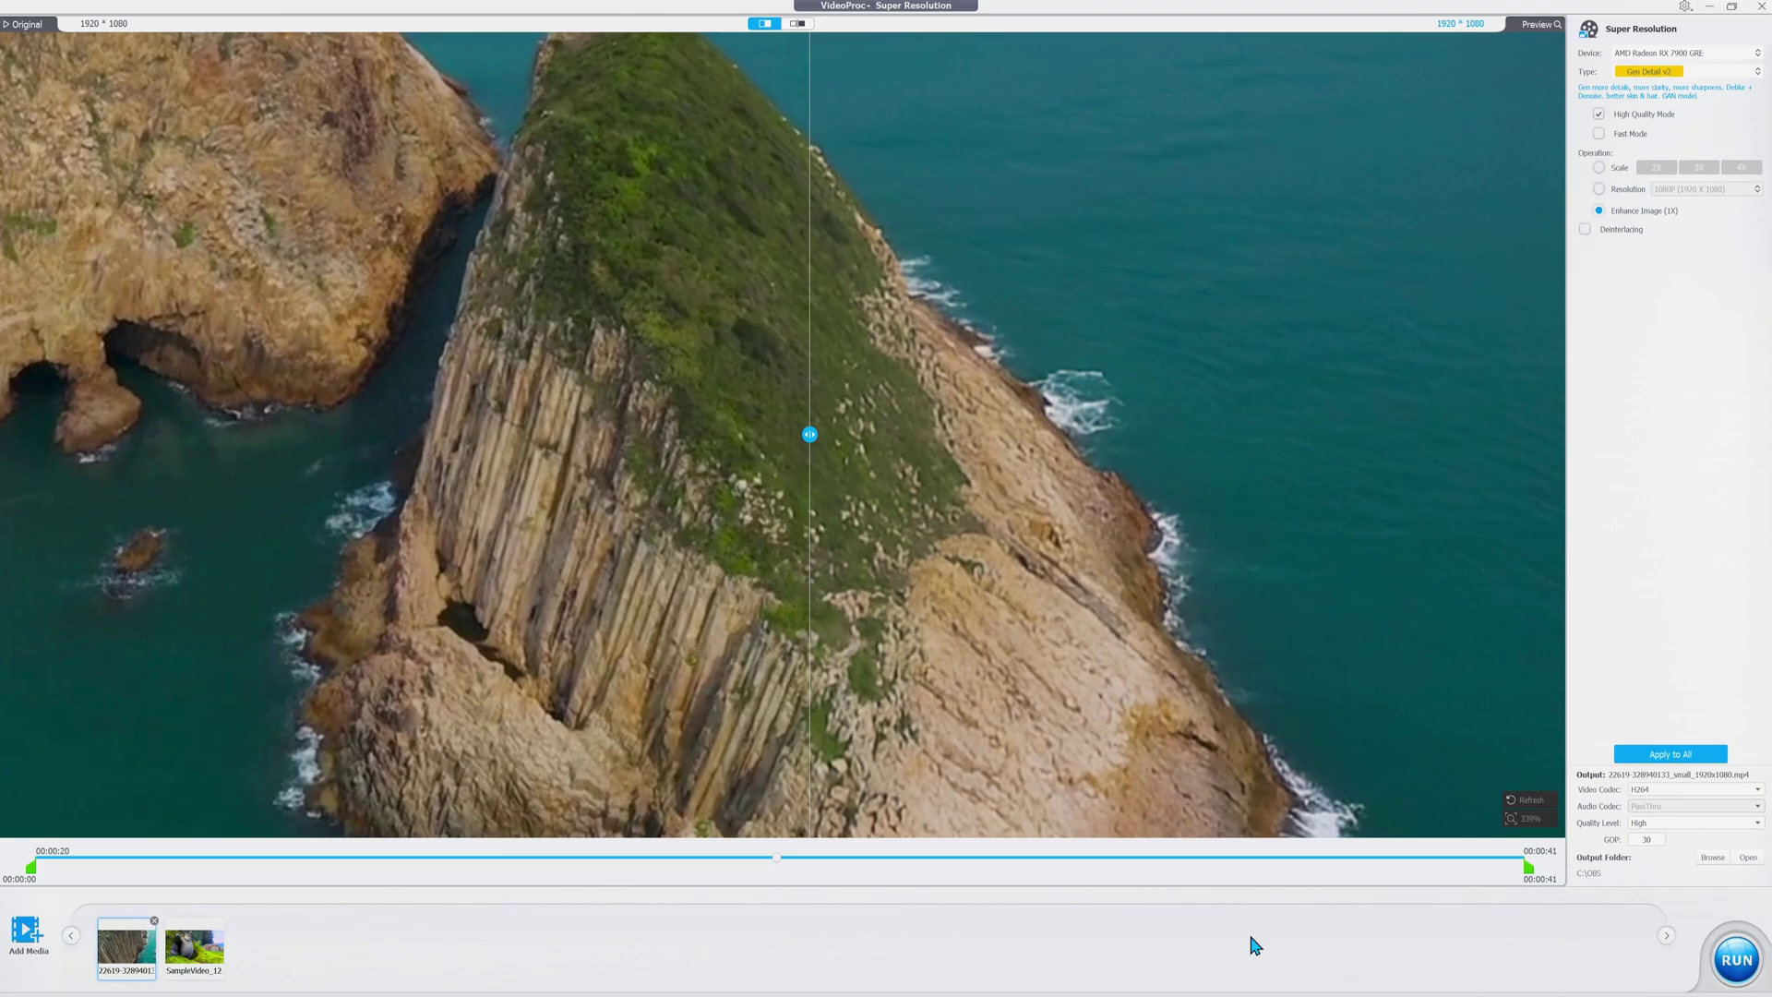
pyautogui.moveTo(31, 869); pyautogui.dragTo(509, 873)
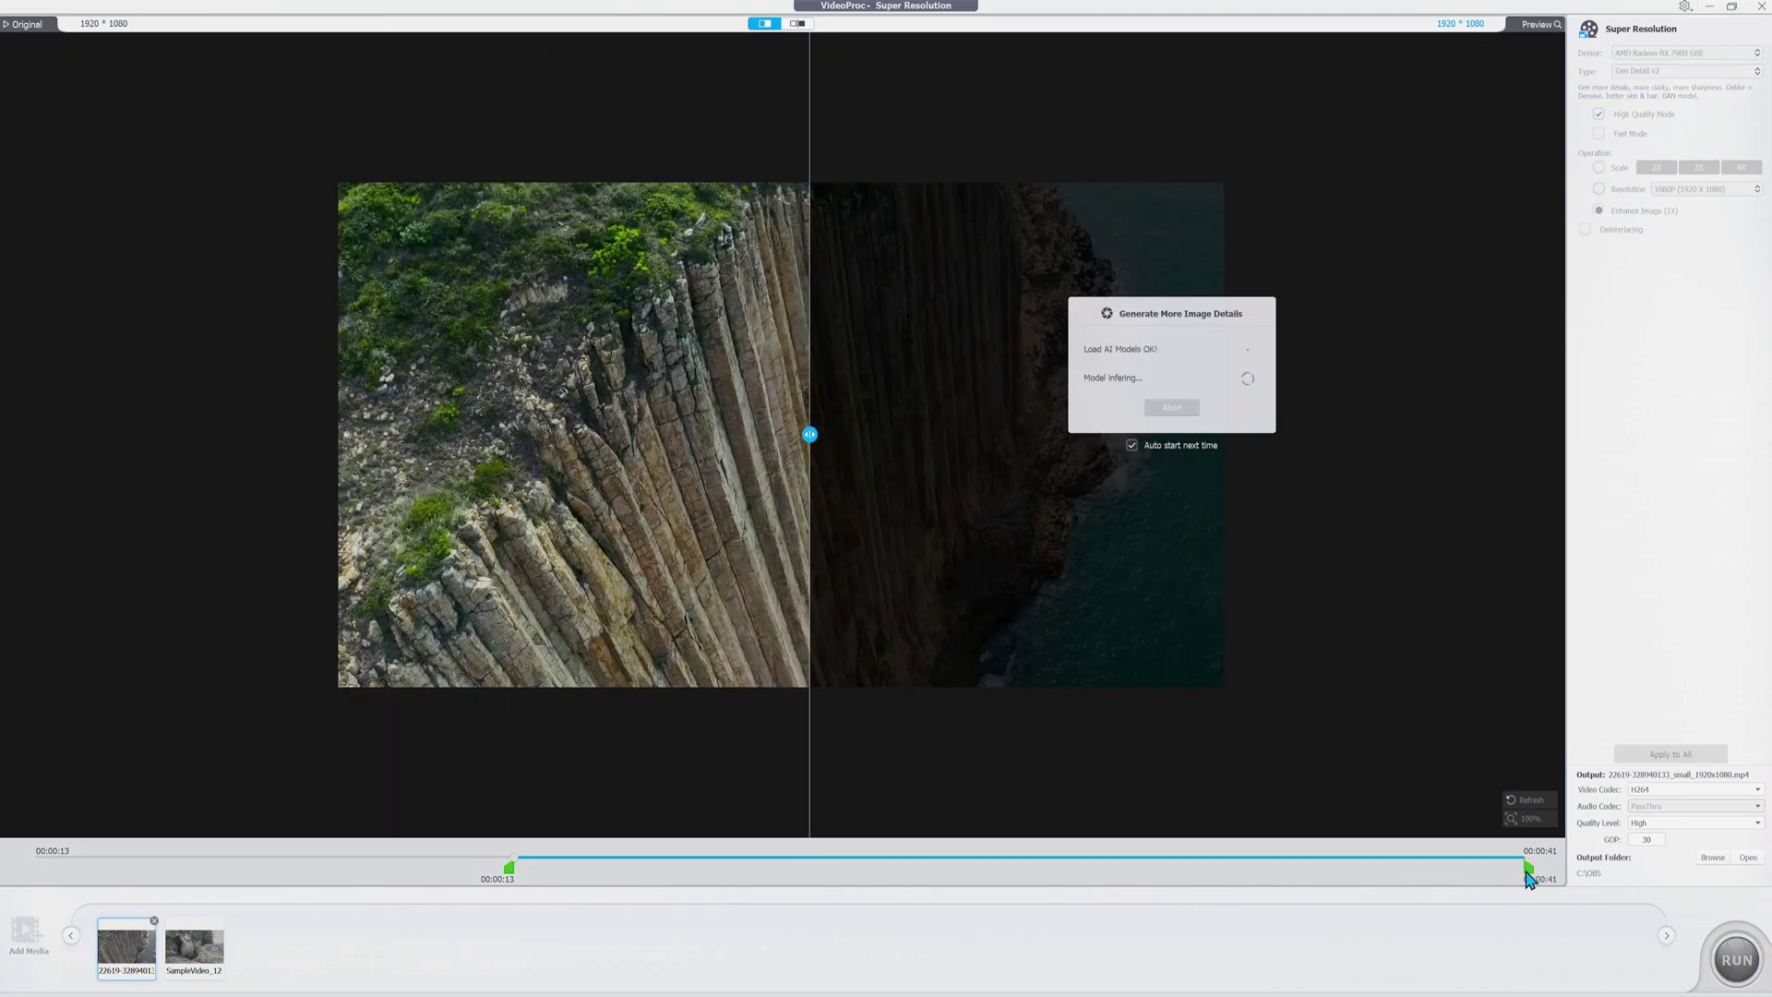
pyautogui.moveTo(1531, 870); pyautogui.dragTo(902, 868)
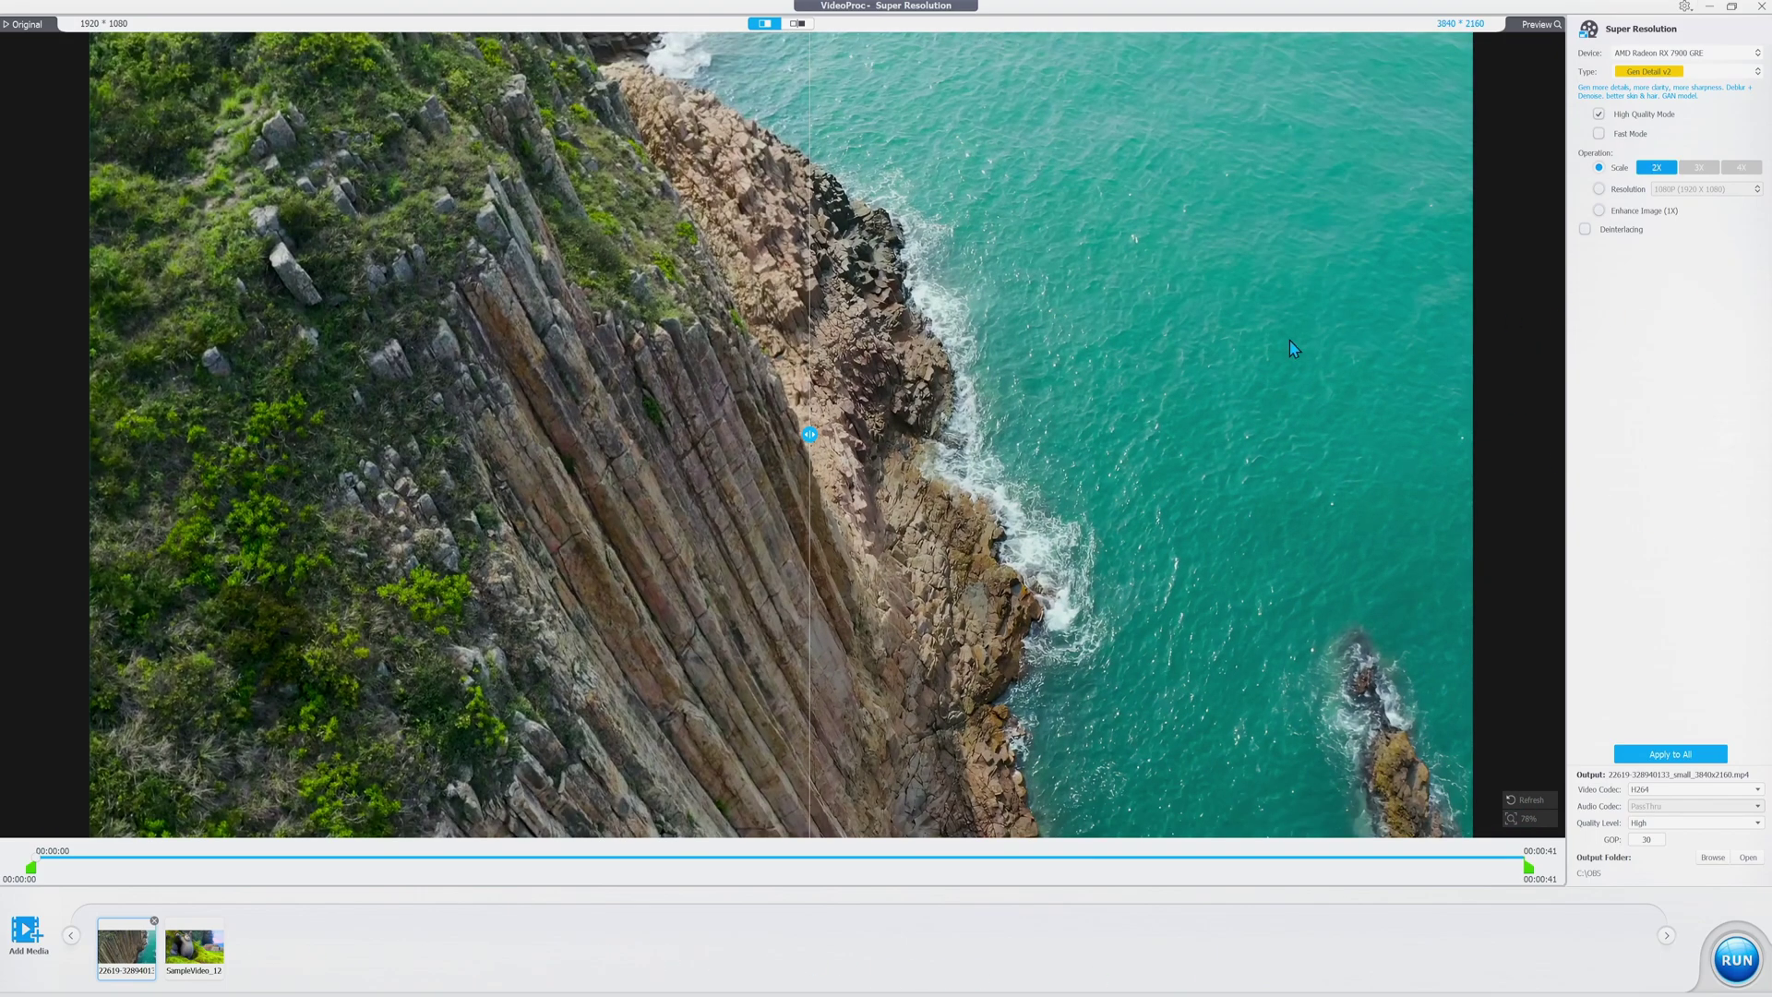
# Step: Zoom into the 2X Gen Detail v2 preview, check the model list and sweep the divider across the rocks
pyautogui.scroll(4, 1113, 489)
pyautogui.scroll(2, 1057, 428)
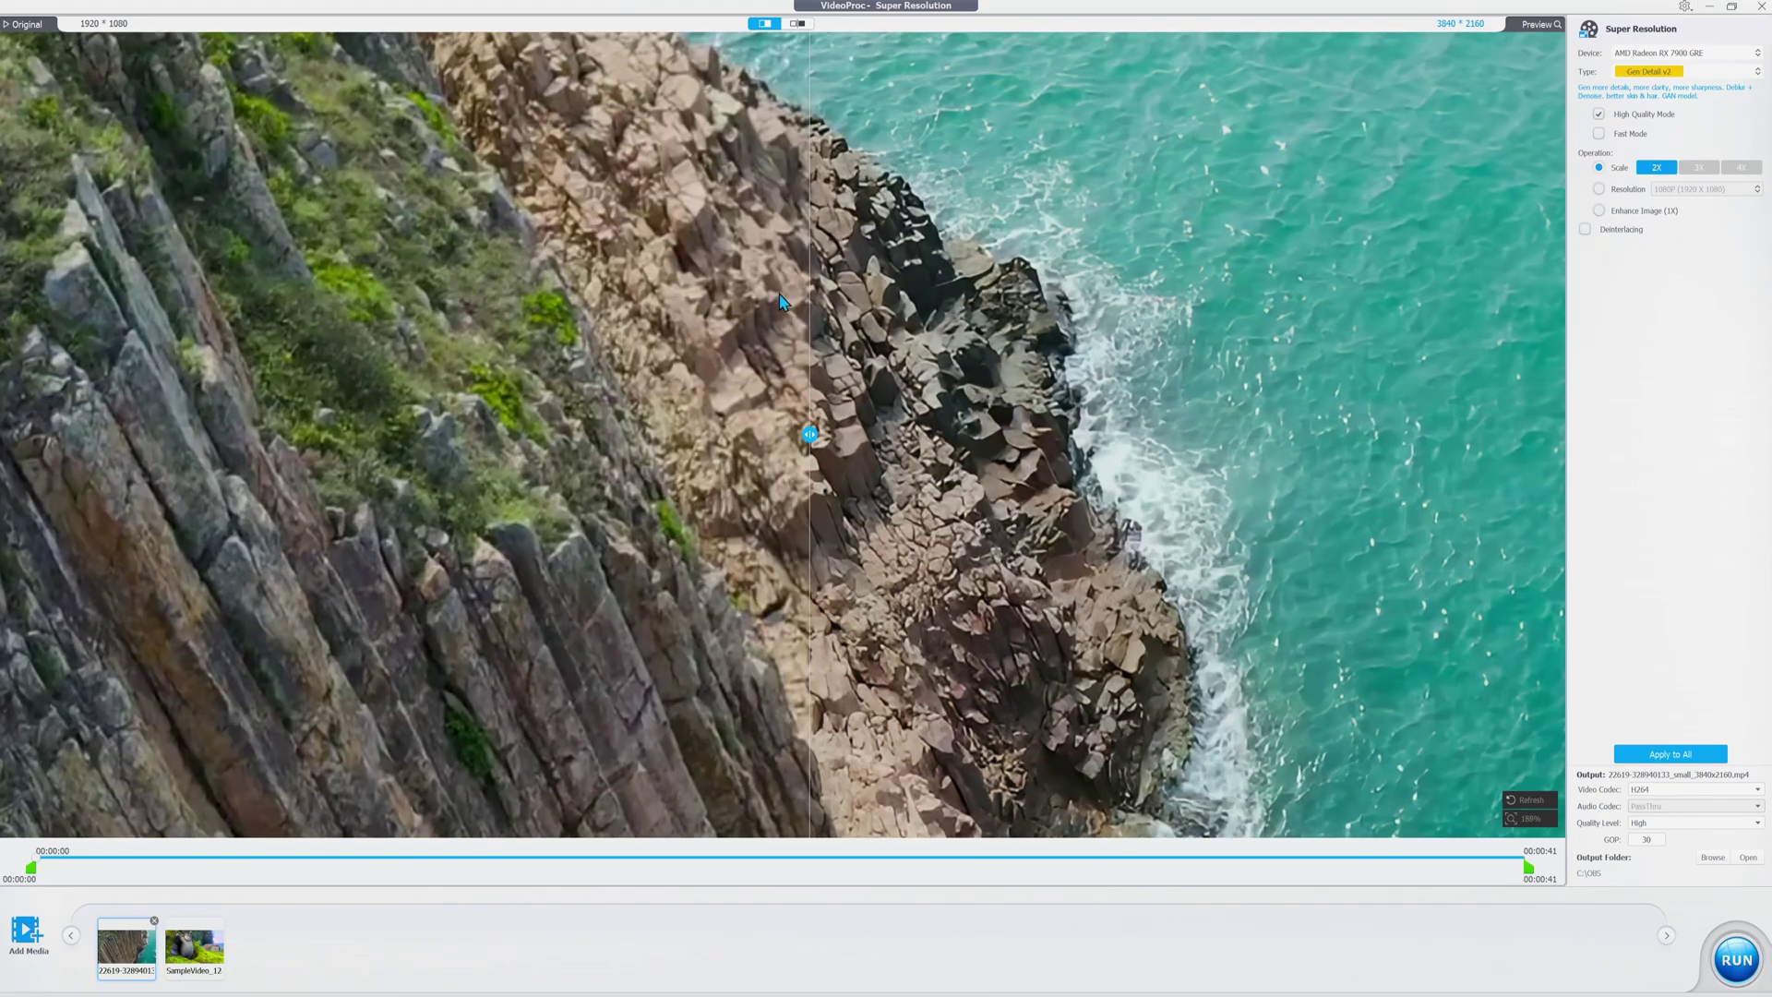
pyautogui.click(1670, 71)
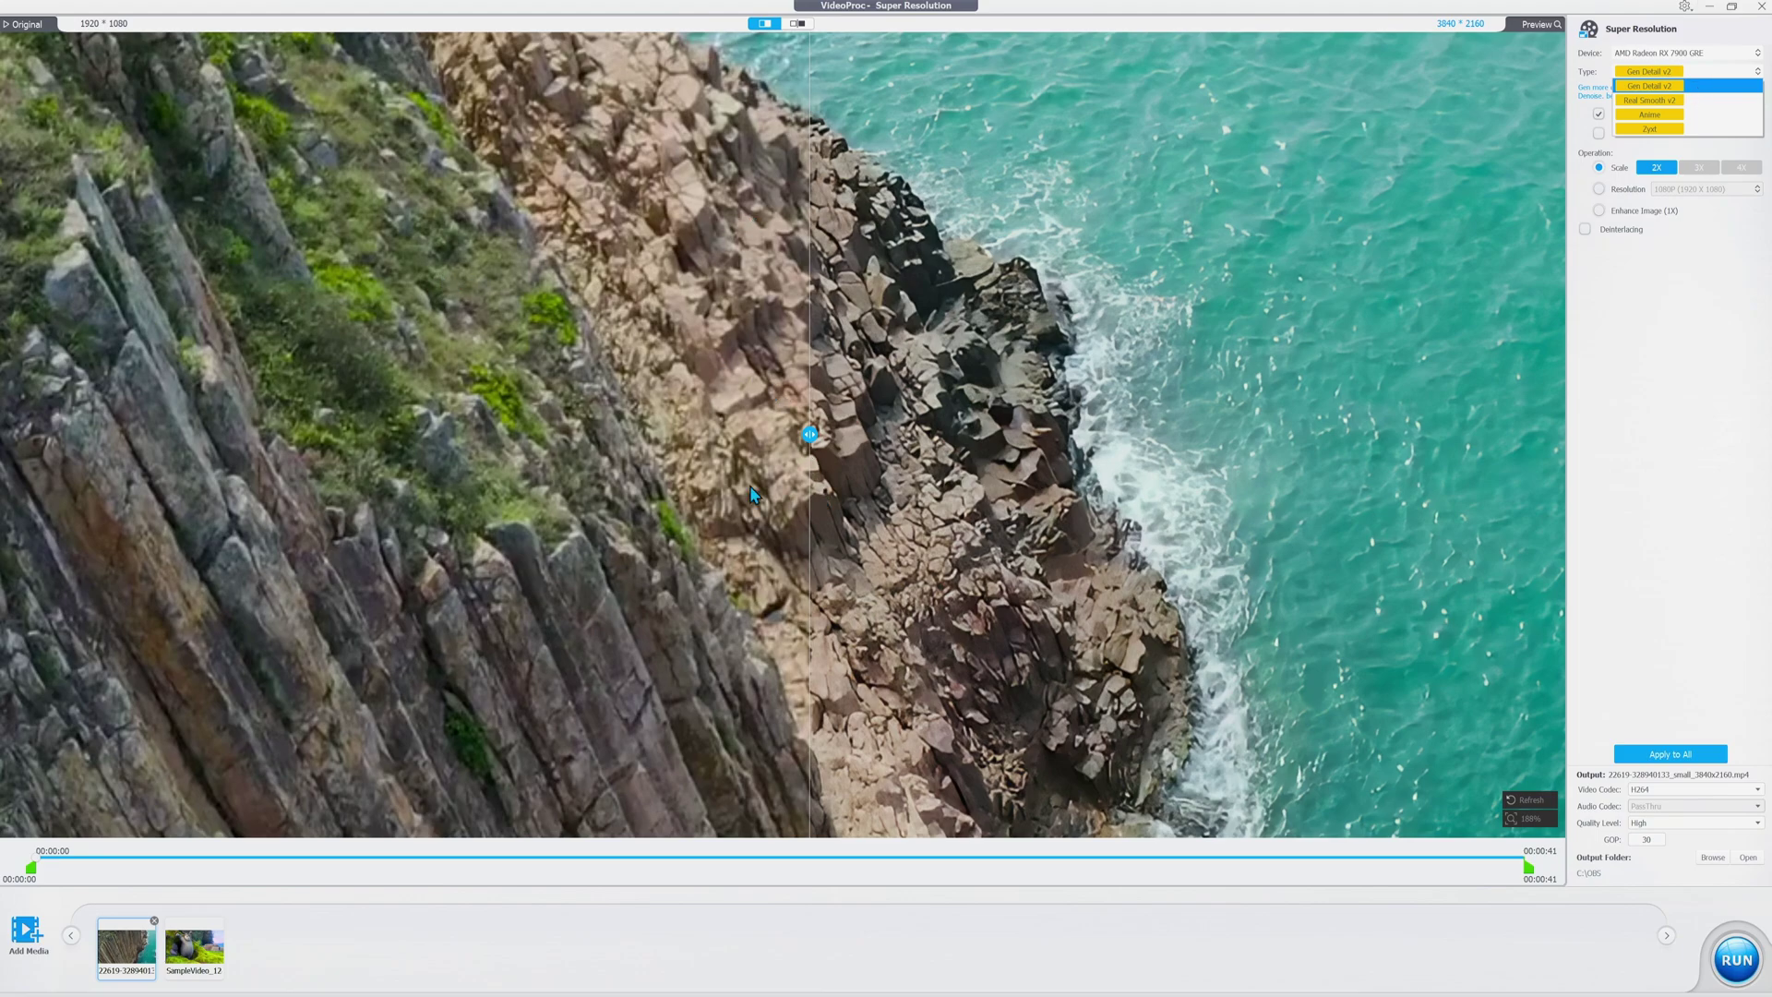
pyautogui.moveTo(808, 433); pyautogui.dragTo(913, 434)
# Step: Pick Real Smooth v2 for the cliff clip and compare the smoothed result with the original
pyautogui.click(1735, 72)
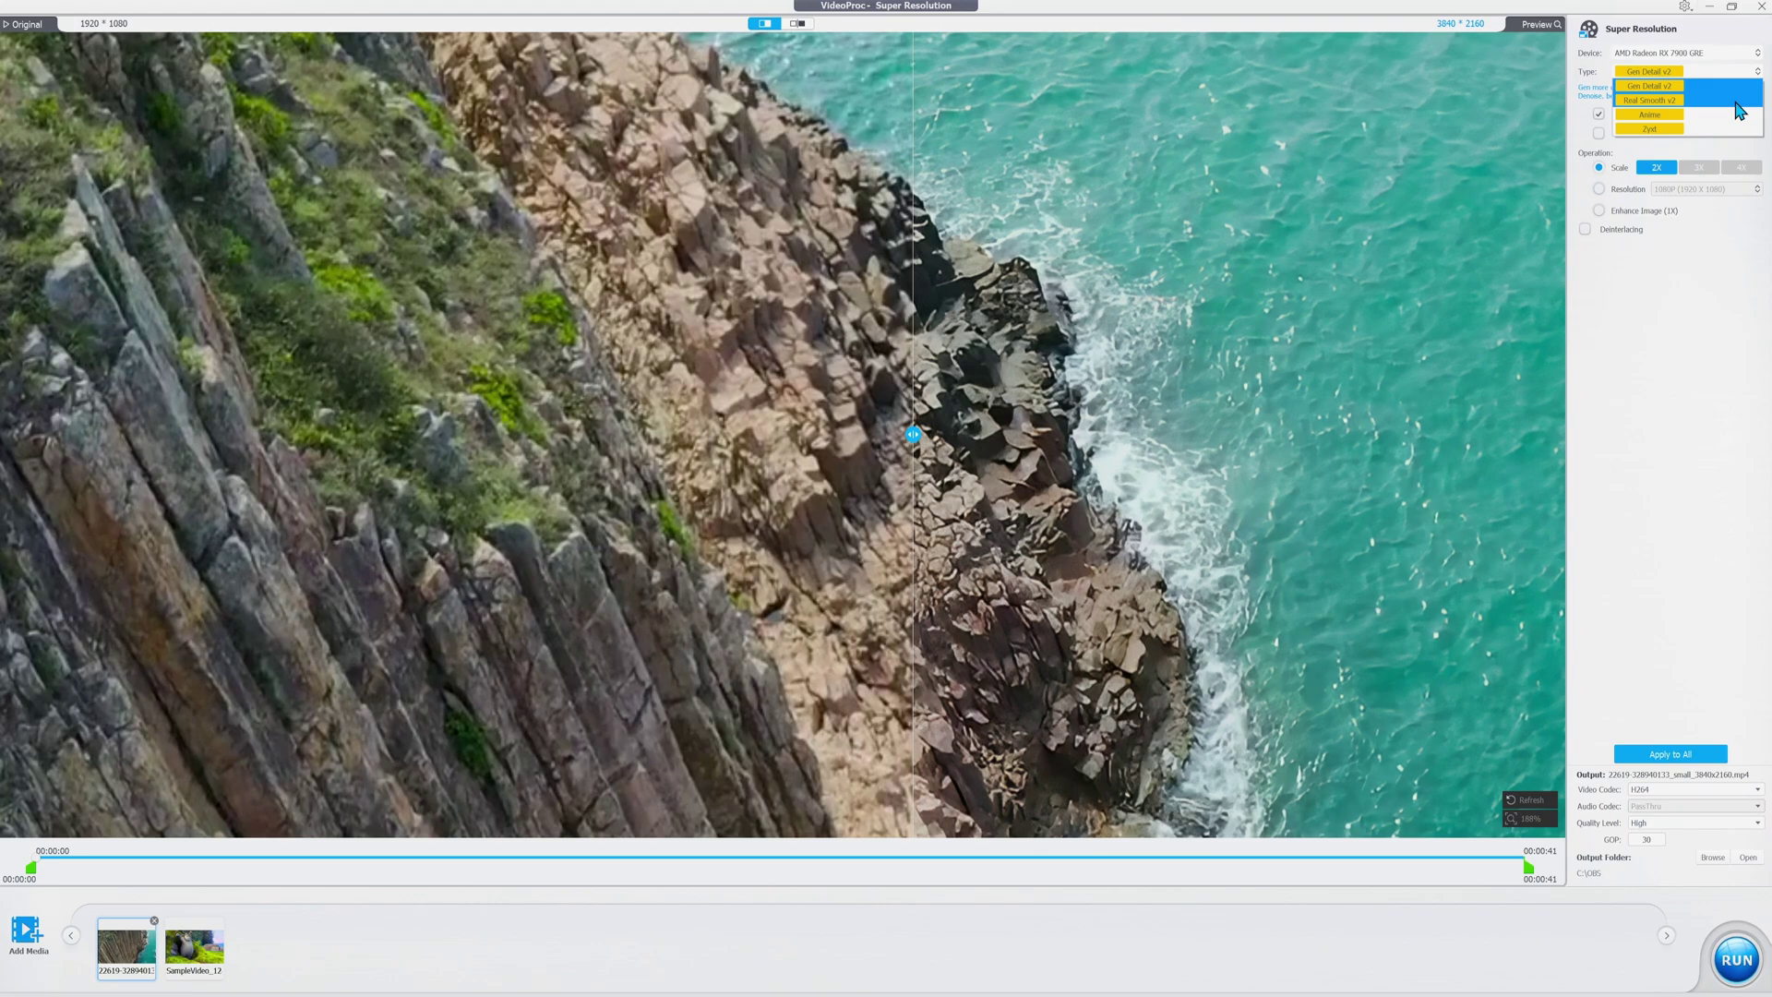
pyautogui.click(1739, 109)
pyautogui.moveTo(913, 434); pyautogui.dragTo(1246, 427)
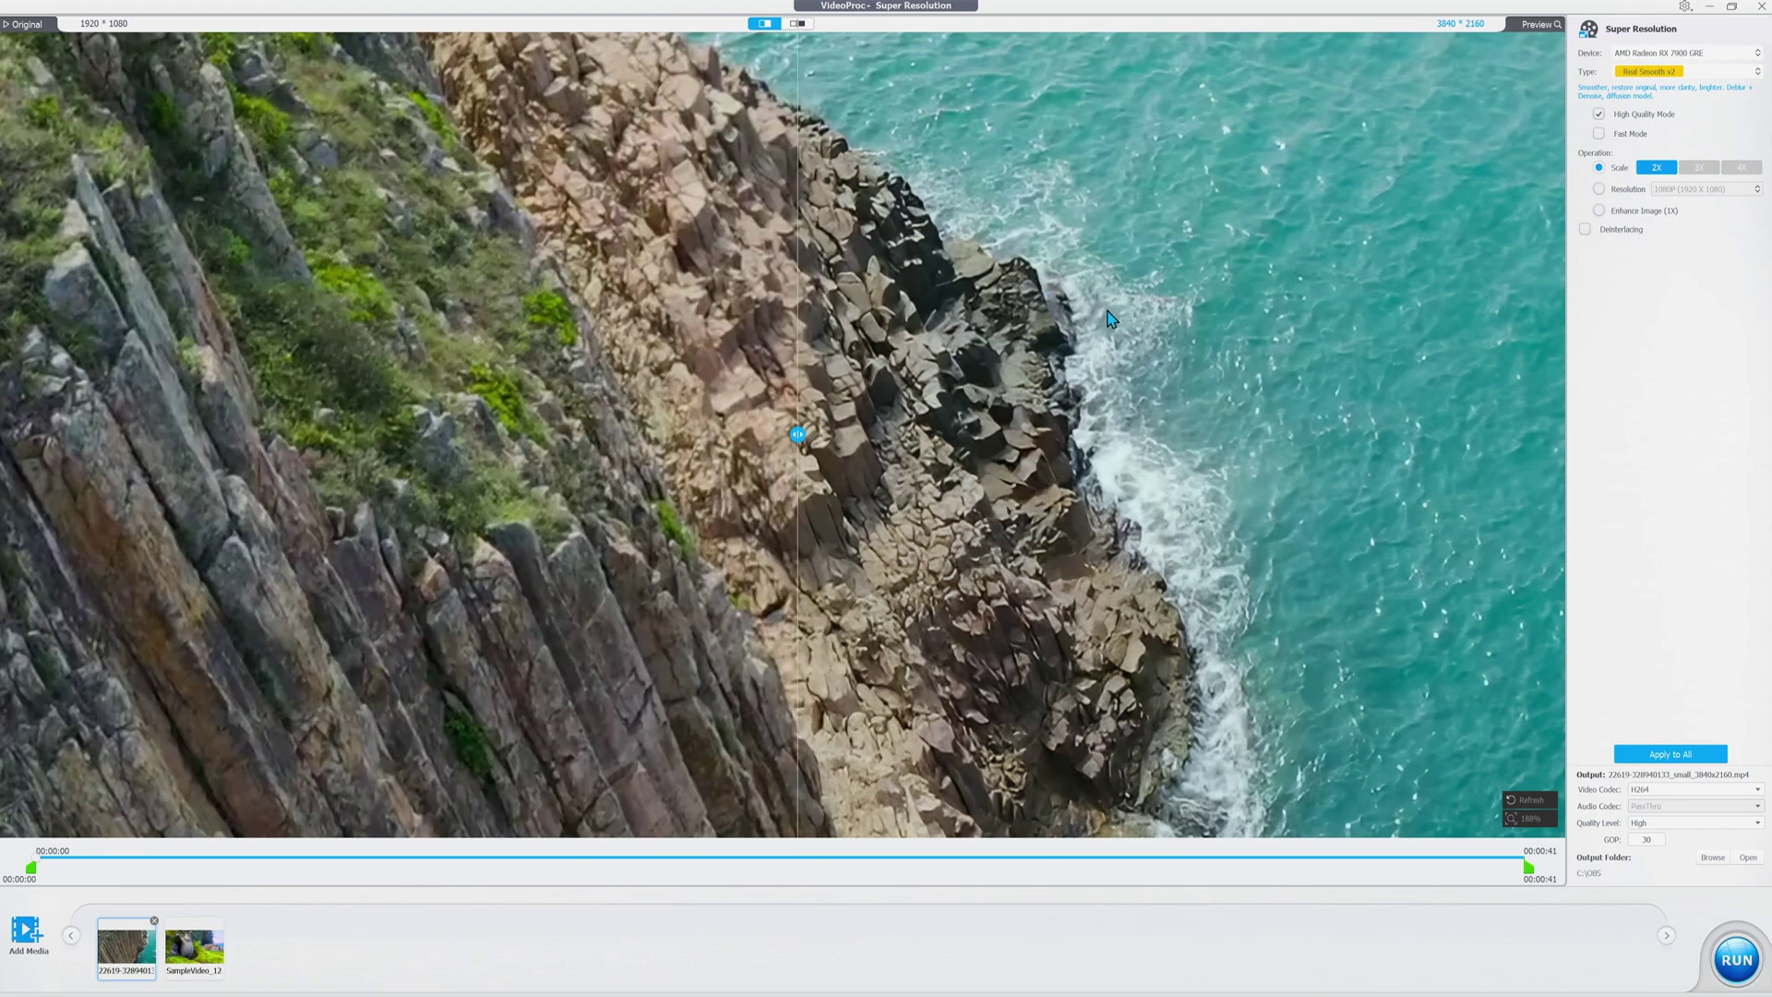
pyautogui.click(1666, 74)
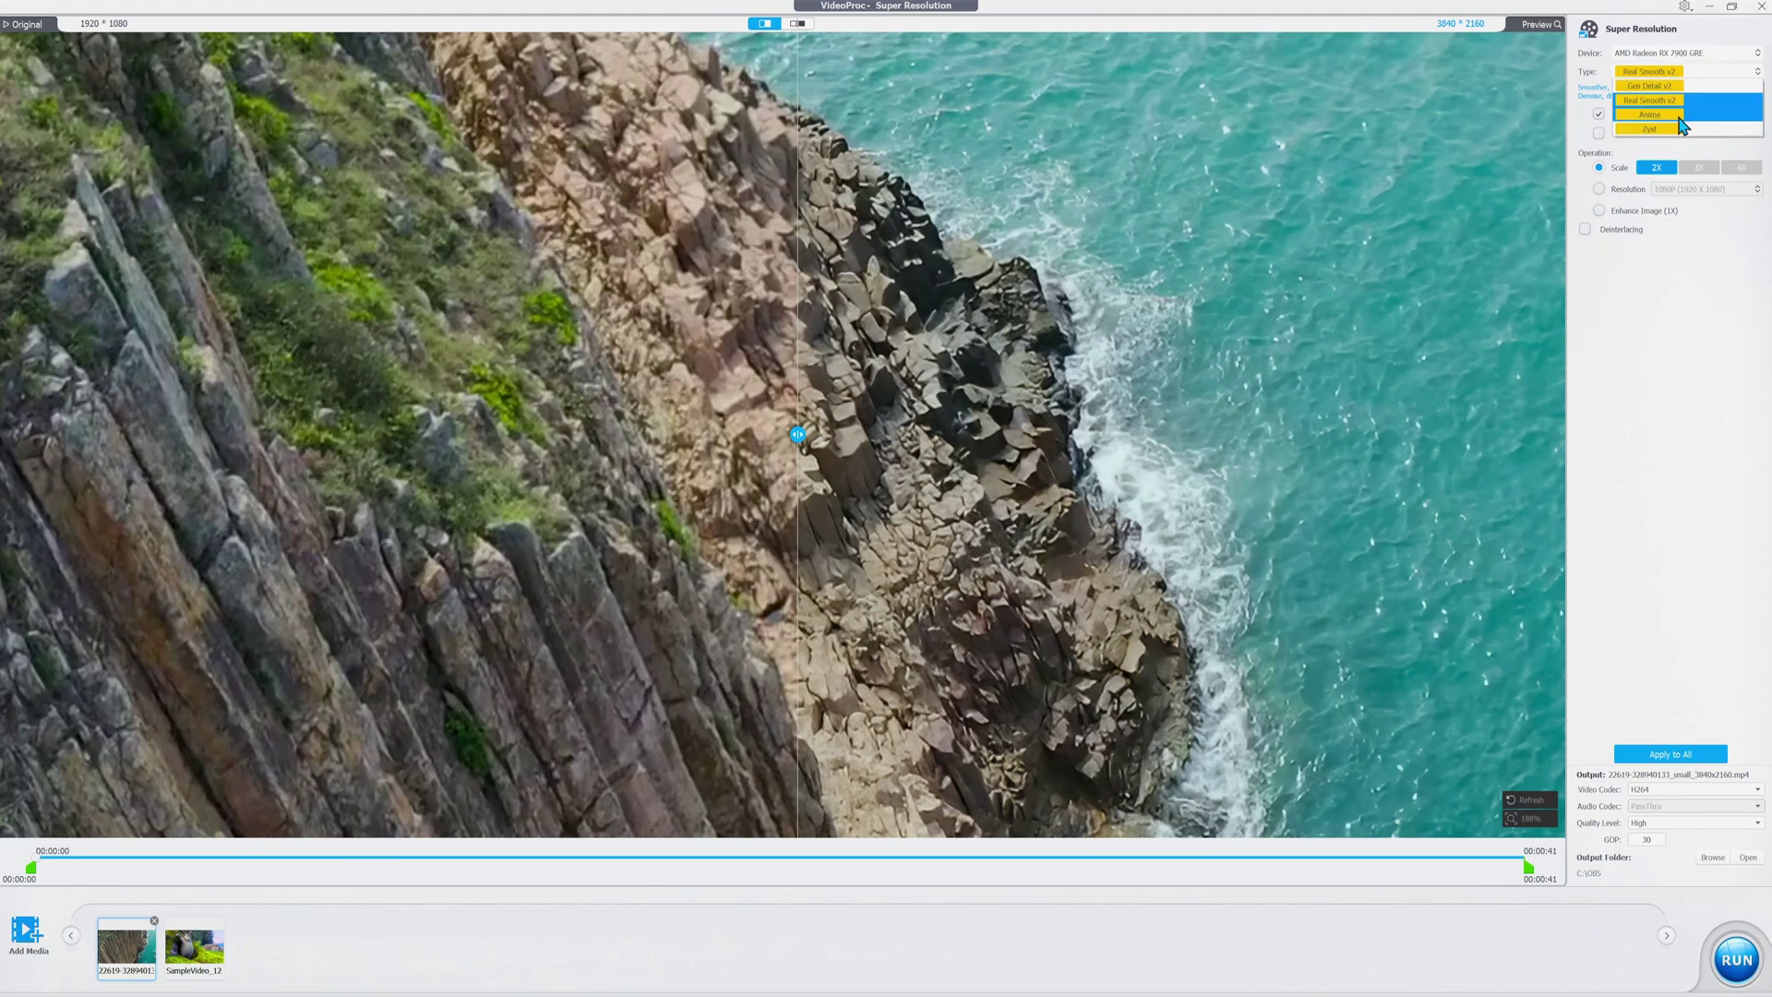
# Step: Select the SampleVideo bunny clip and apply the Anime upscaling model
pyautogui.click(204, 953)
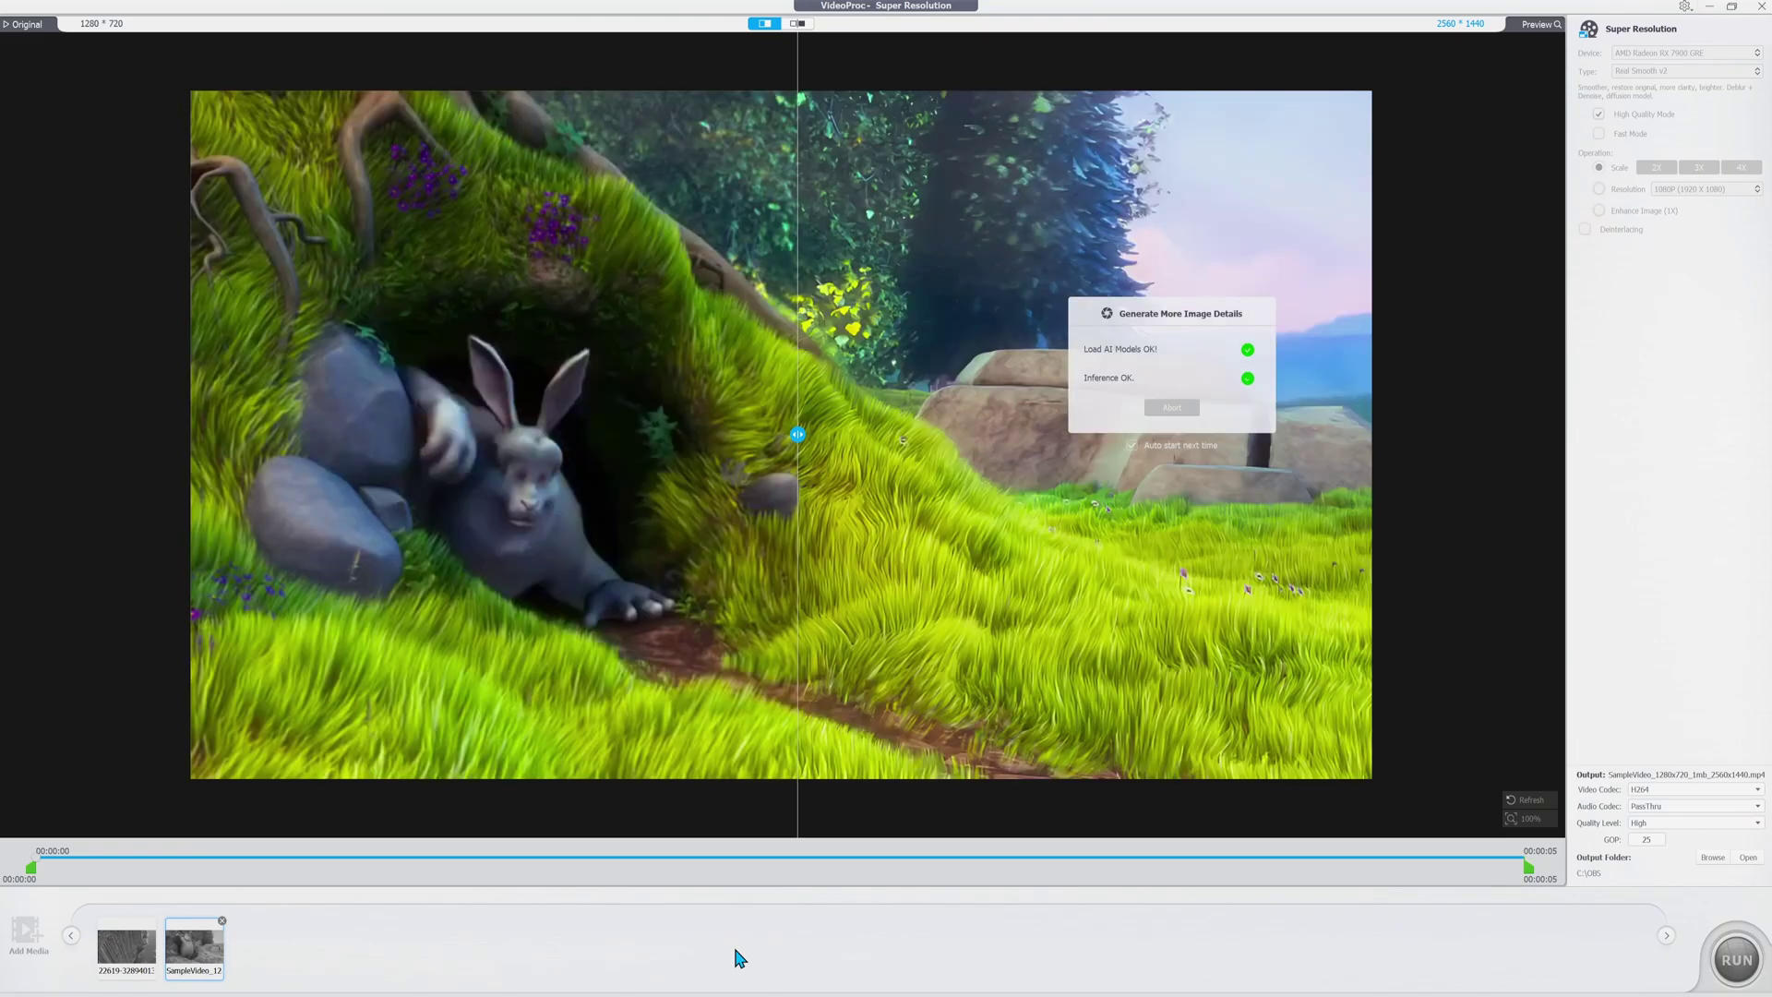
pyautogui.click(1687, 71)
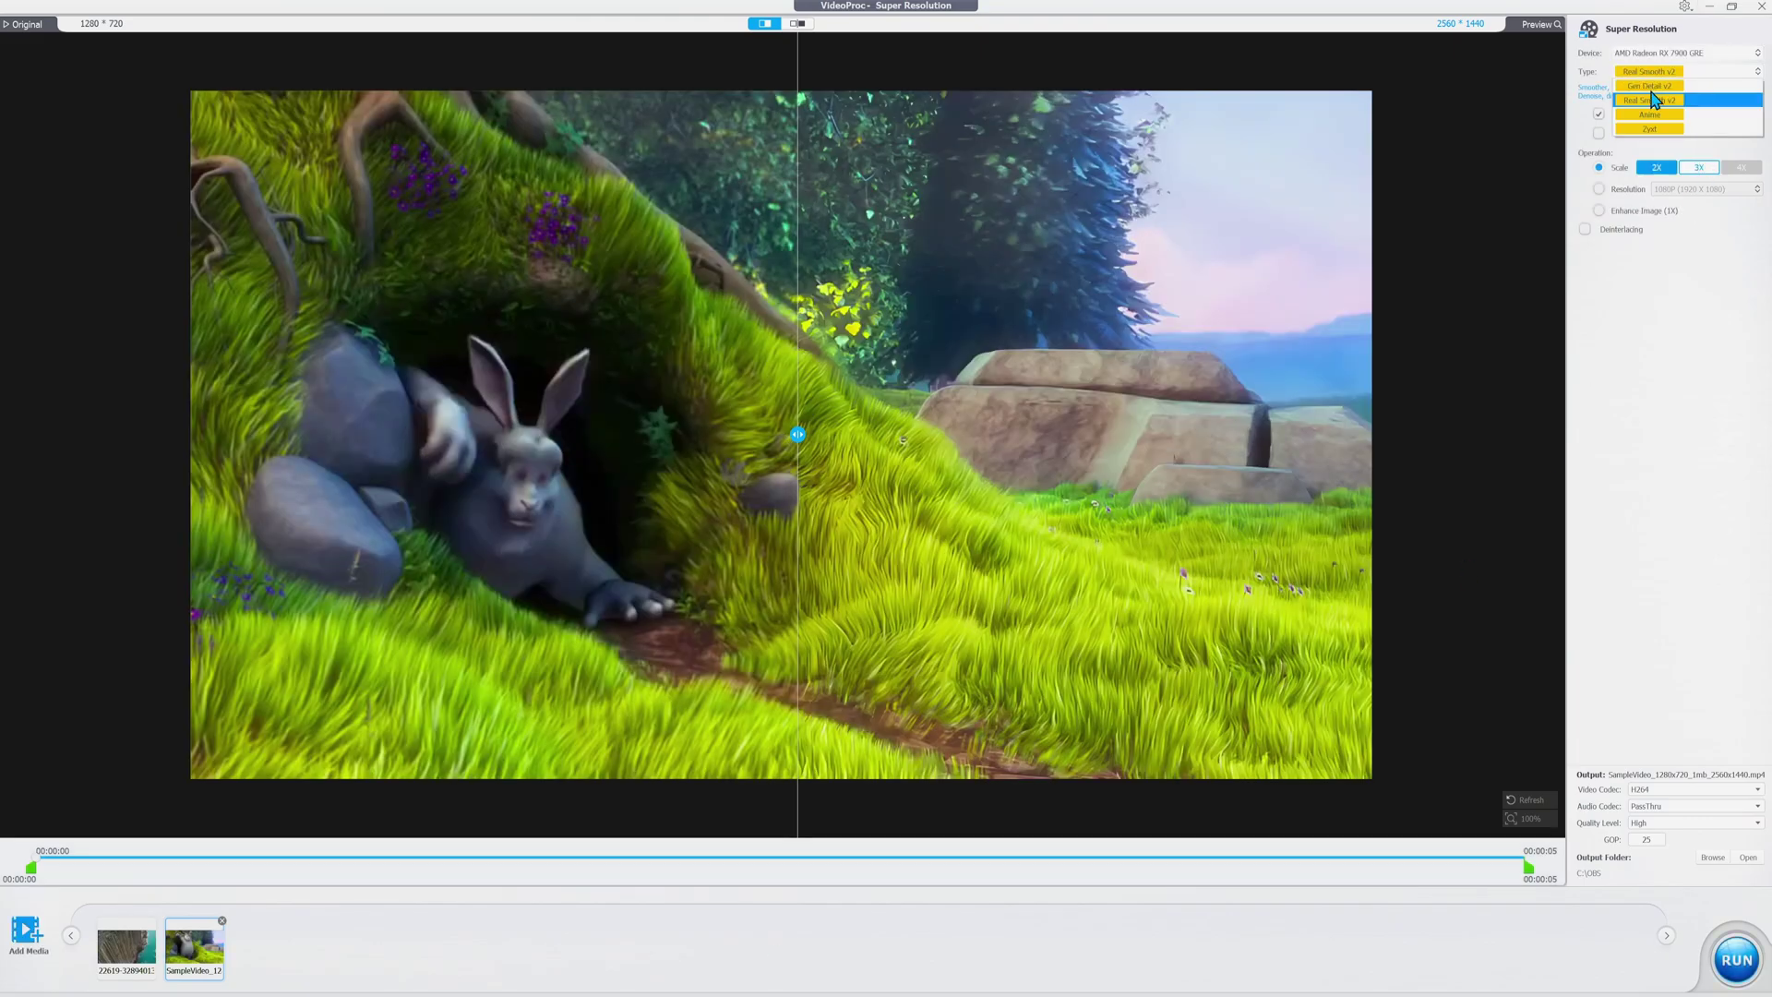
pyautogui.click(1652, 97)
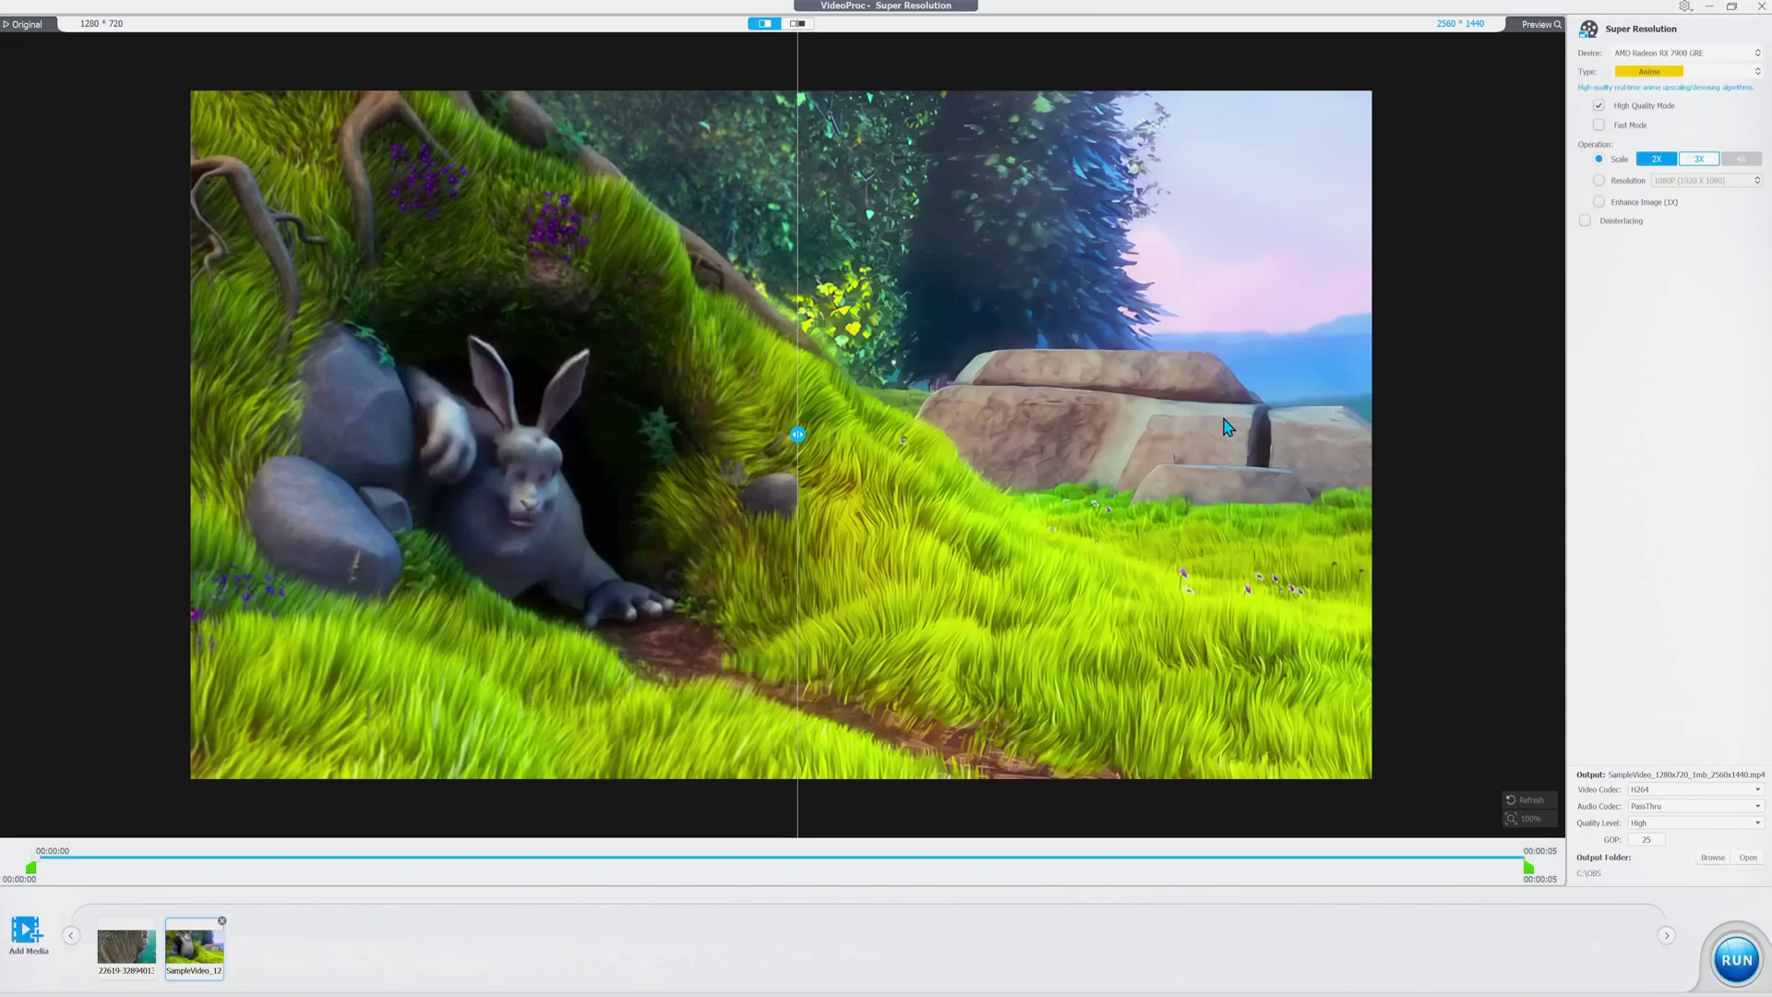
# Step: Zoom in and sweep the divider to compare the Anime 2X upscale with the original
pyautogui.moveTo(799, 441); pyautogui.dragTo(130, 468)
pyautogui.scroll(3, 1057, 485)
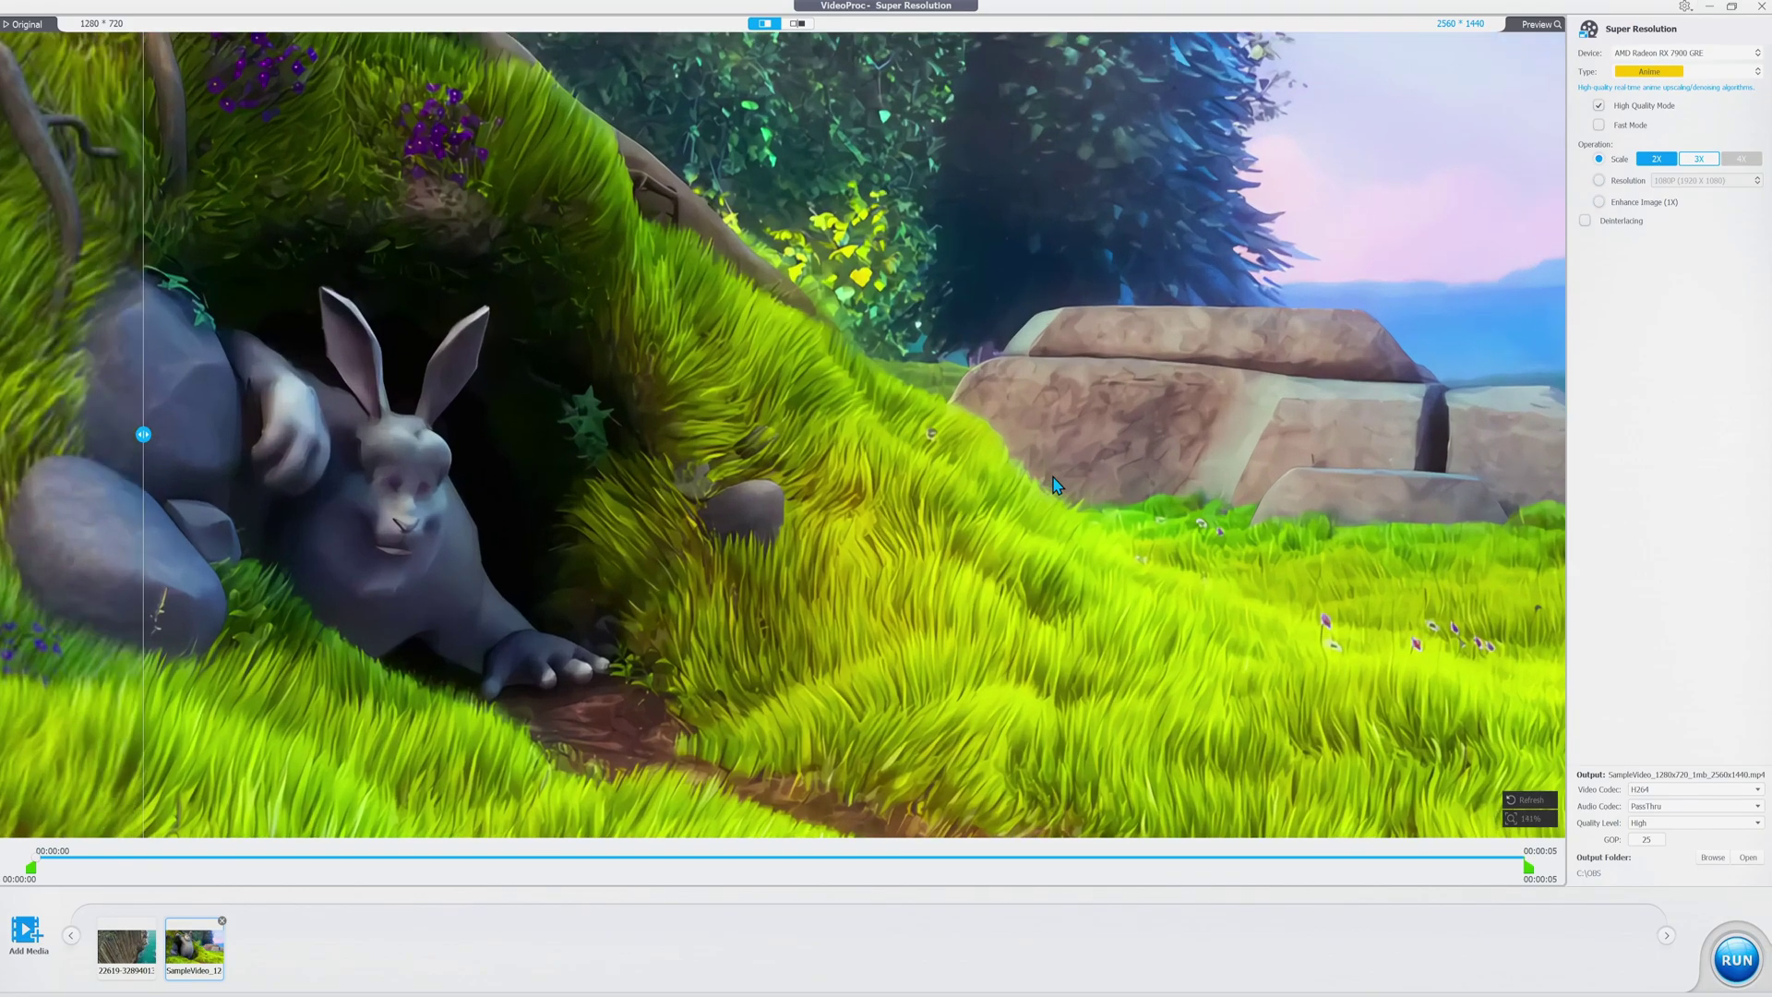
pyautogui.scroll(4, 1057, 485)
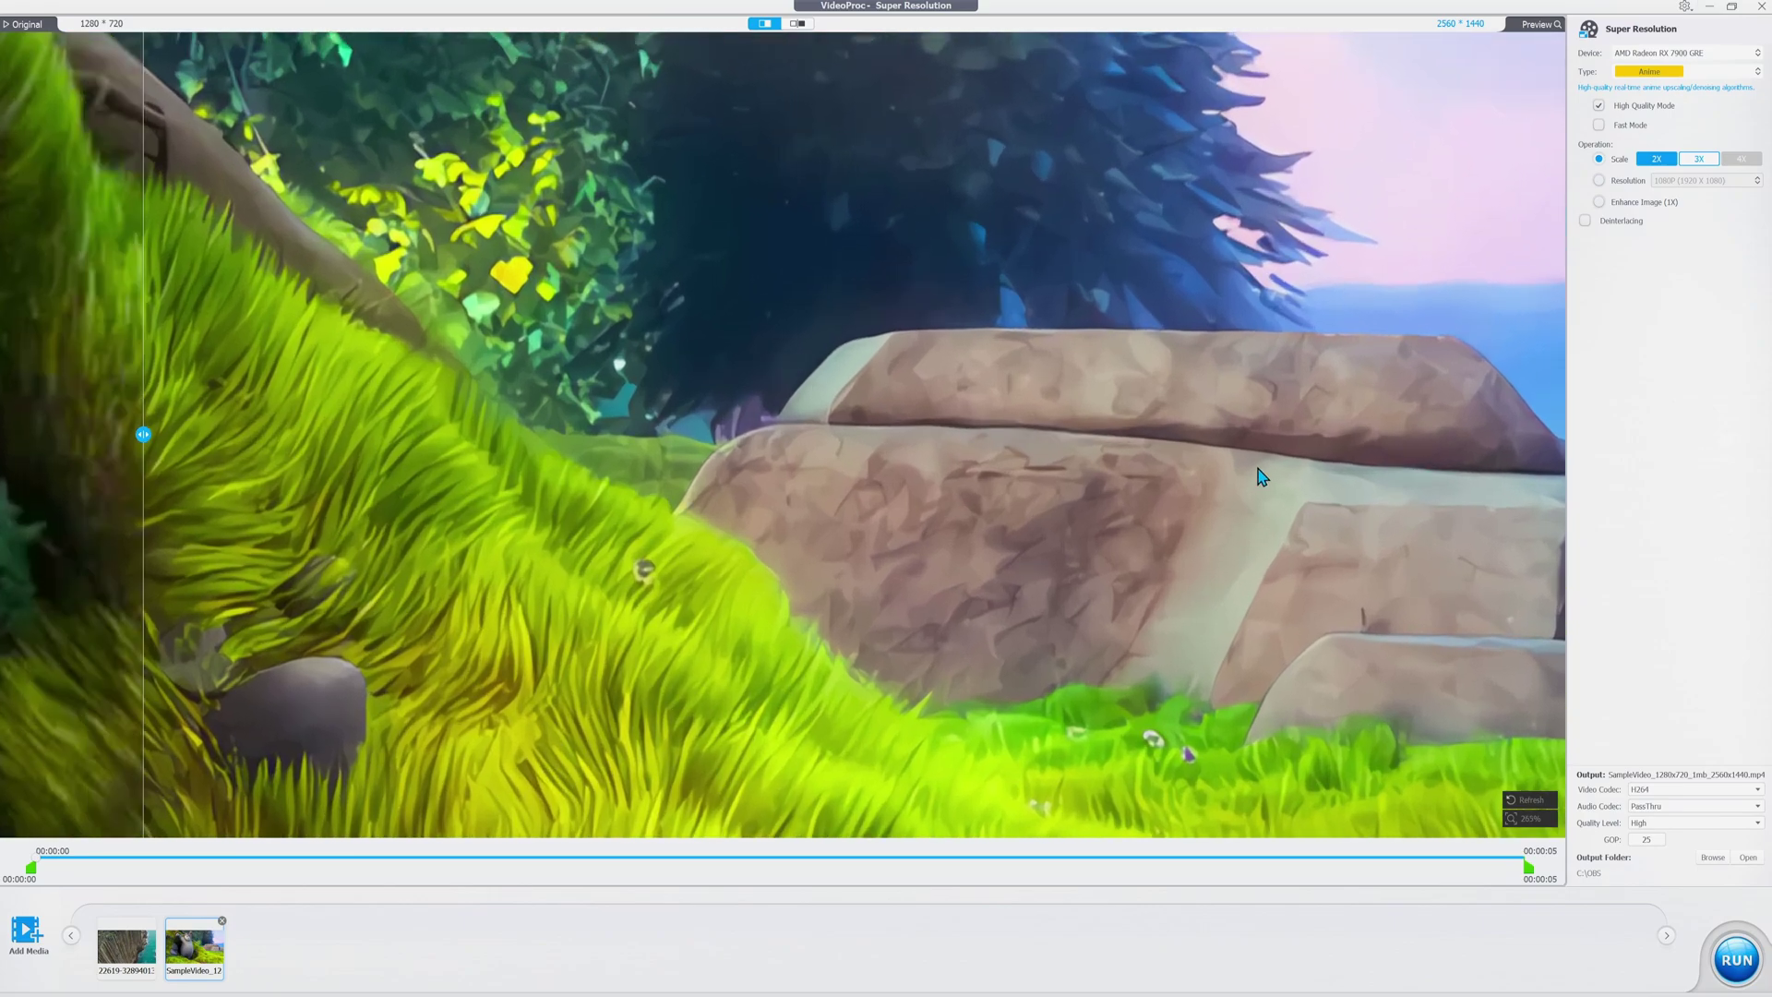
pyautogui.scroll(1, 1261, 477)
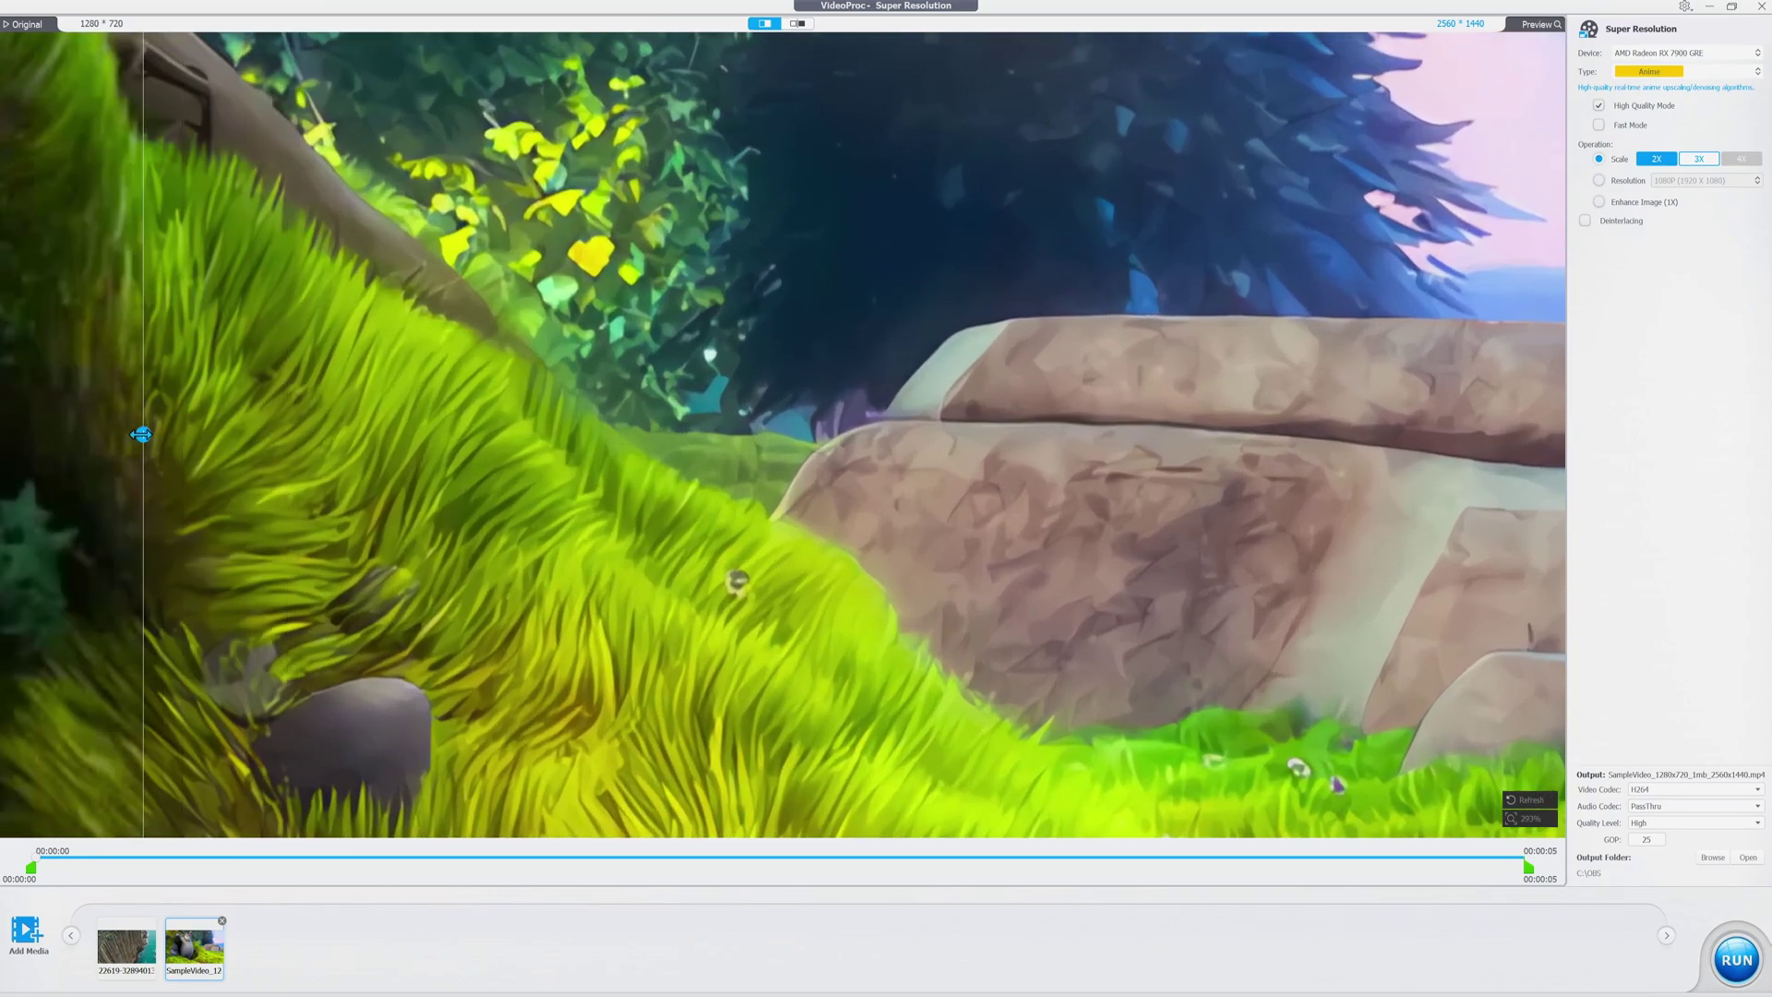
pyautogui.moveTo(141, 434); pyautogui.dragTo(596, 432)
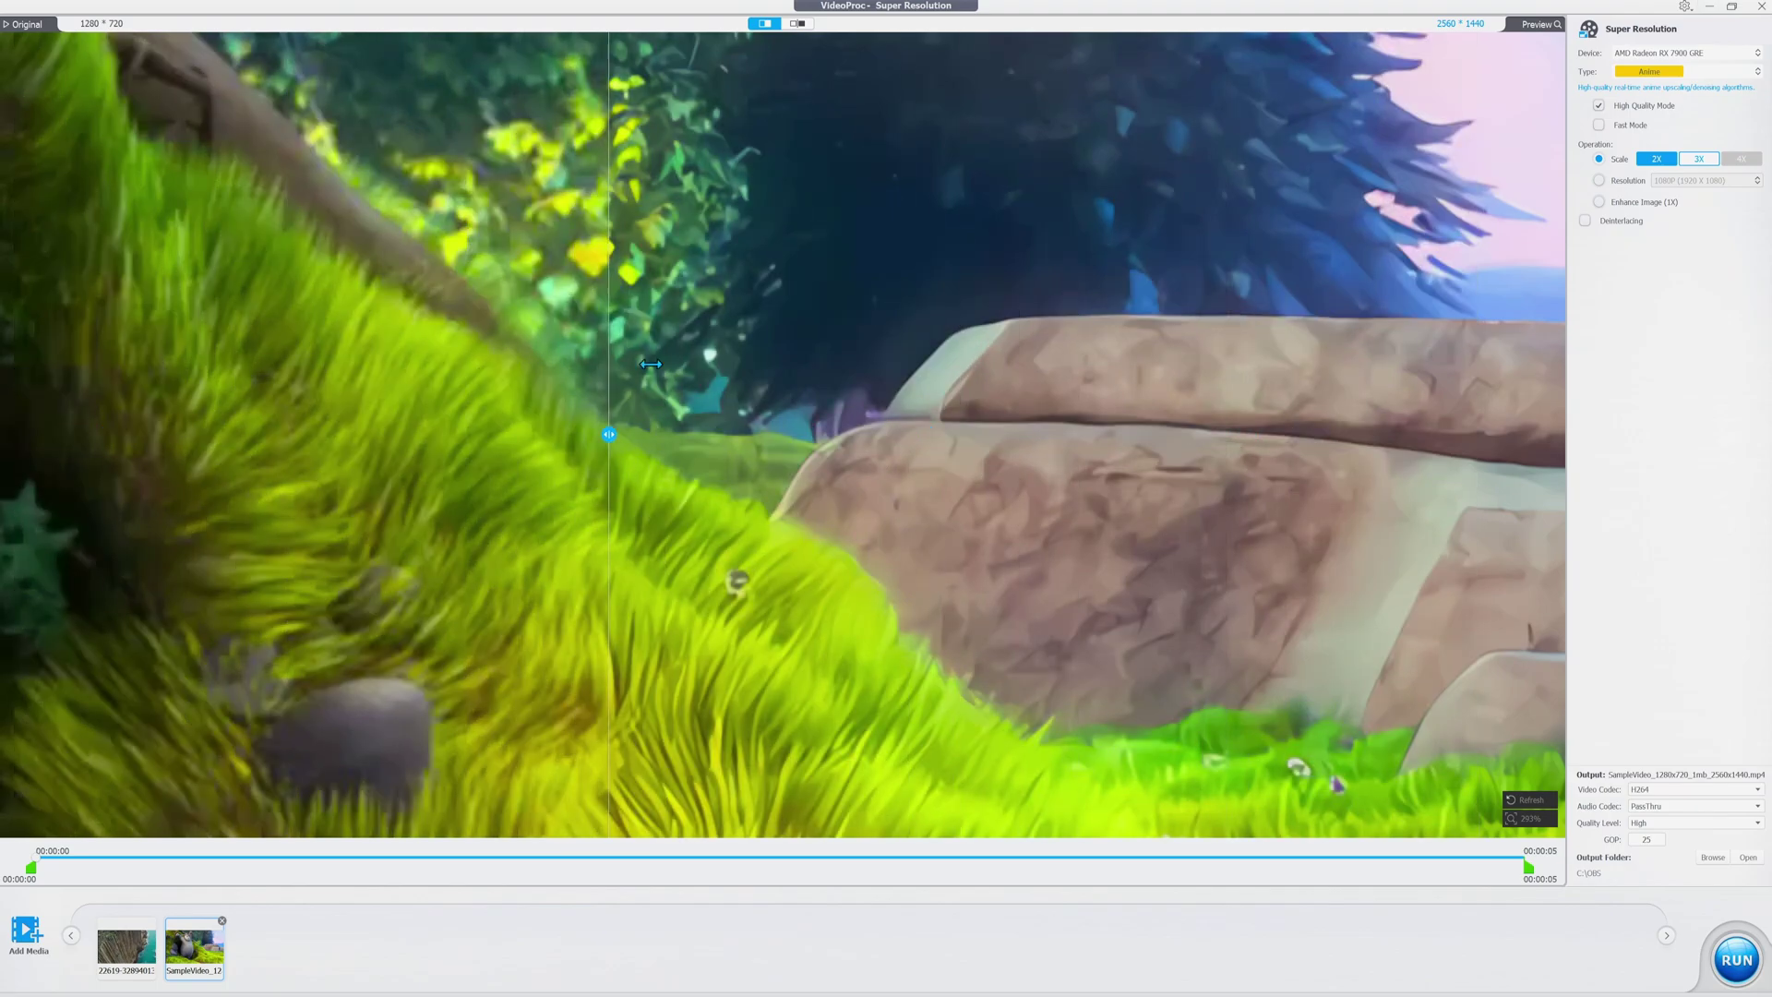
pyautogui.moveTo(650, 363); pyautogui.dragTo(817, 366)
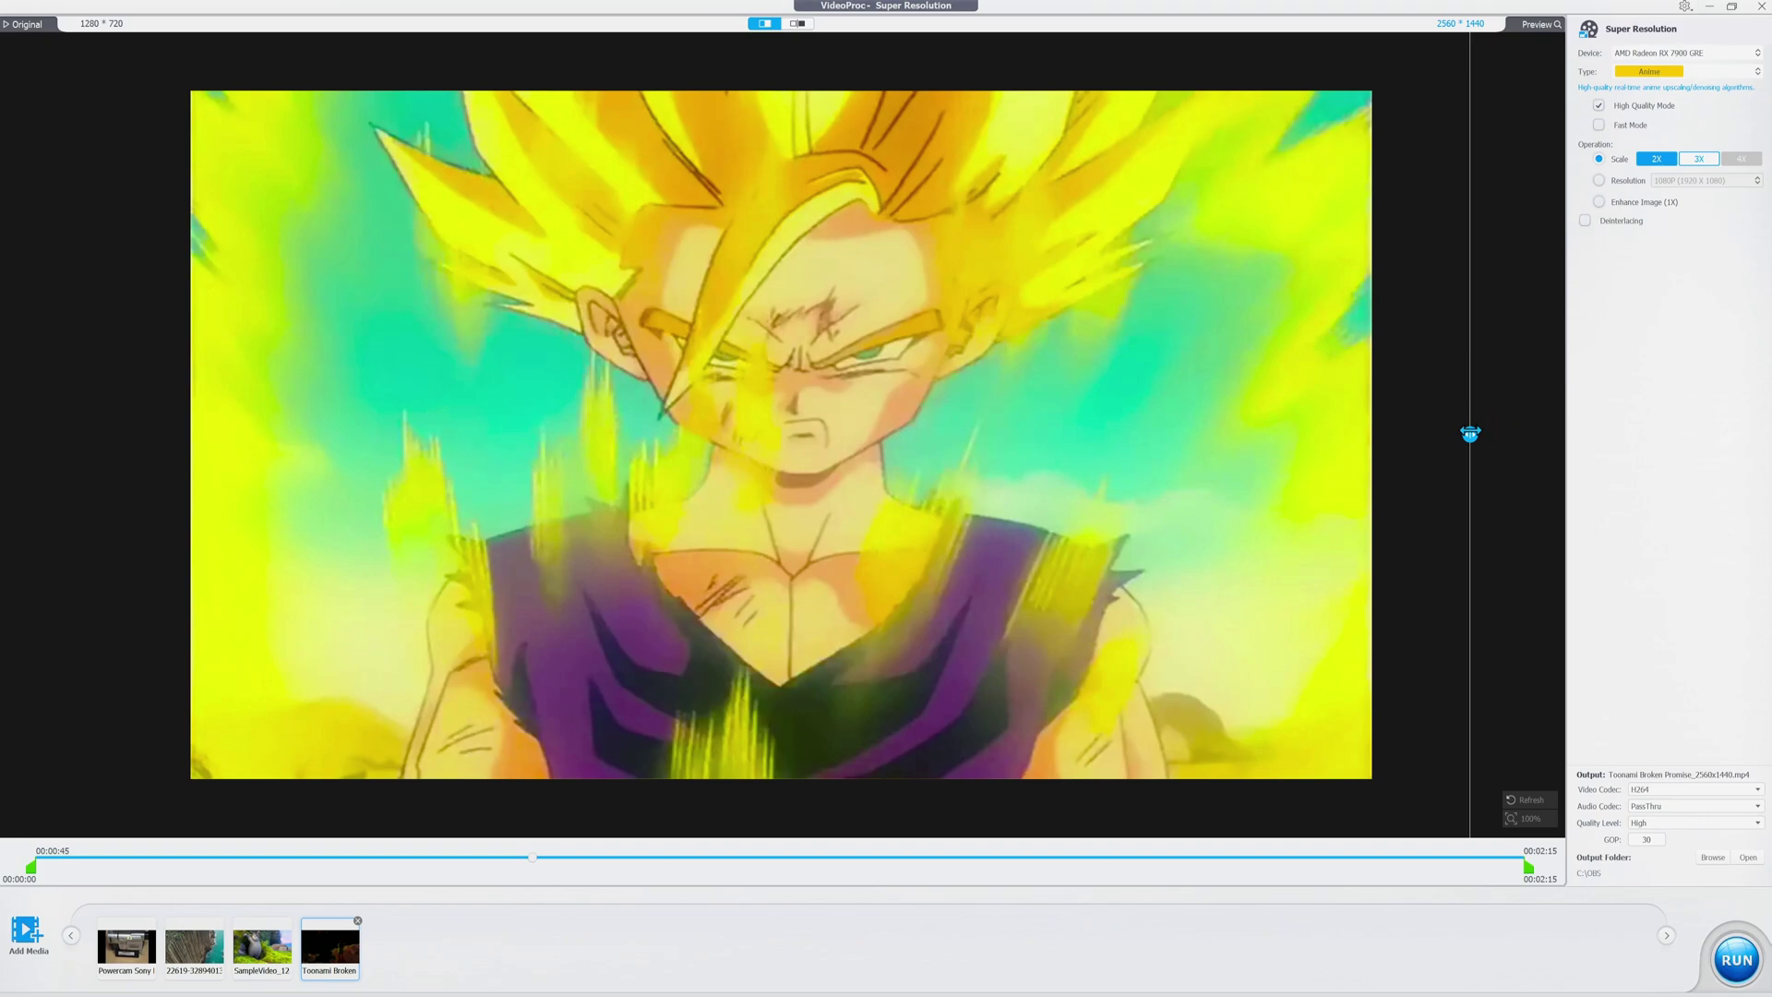
pyautogui.moveTo(1471, 434); pyautogui.dragTo(147, 432)
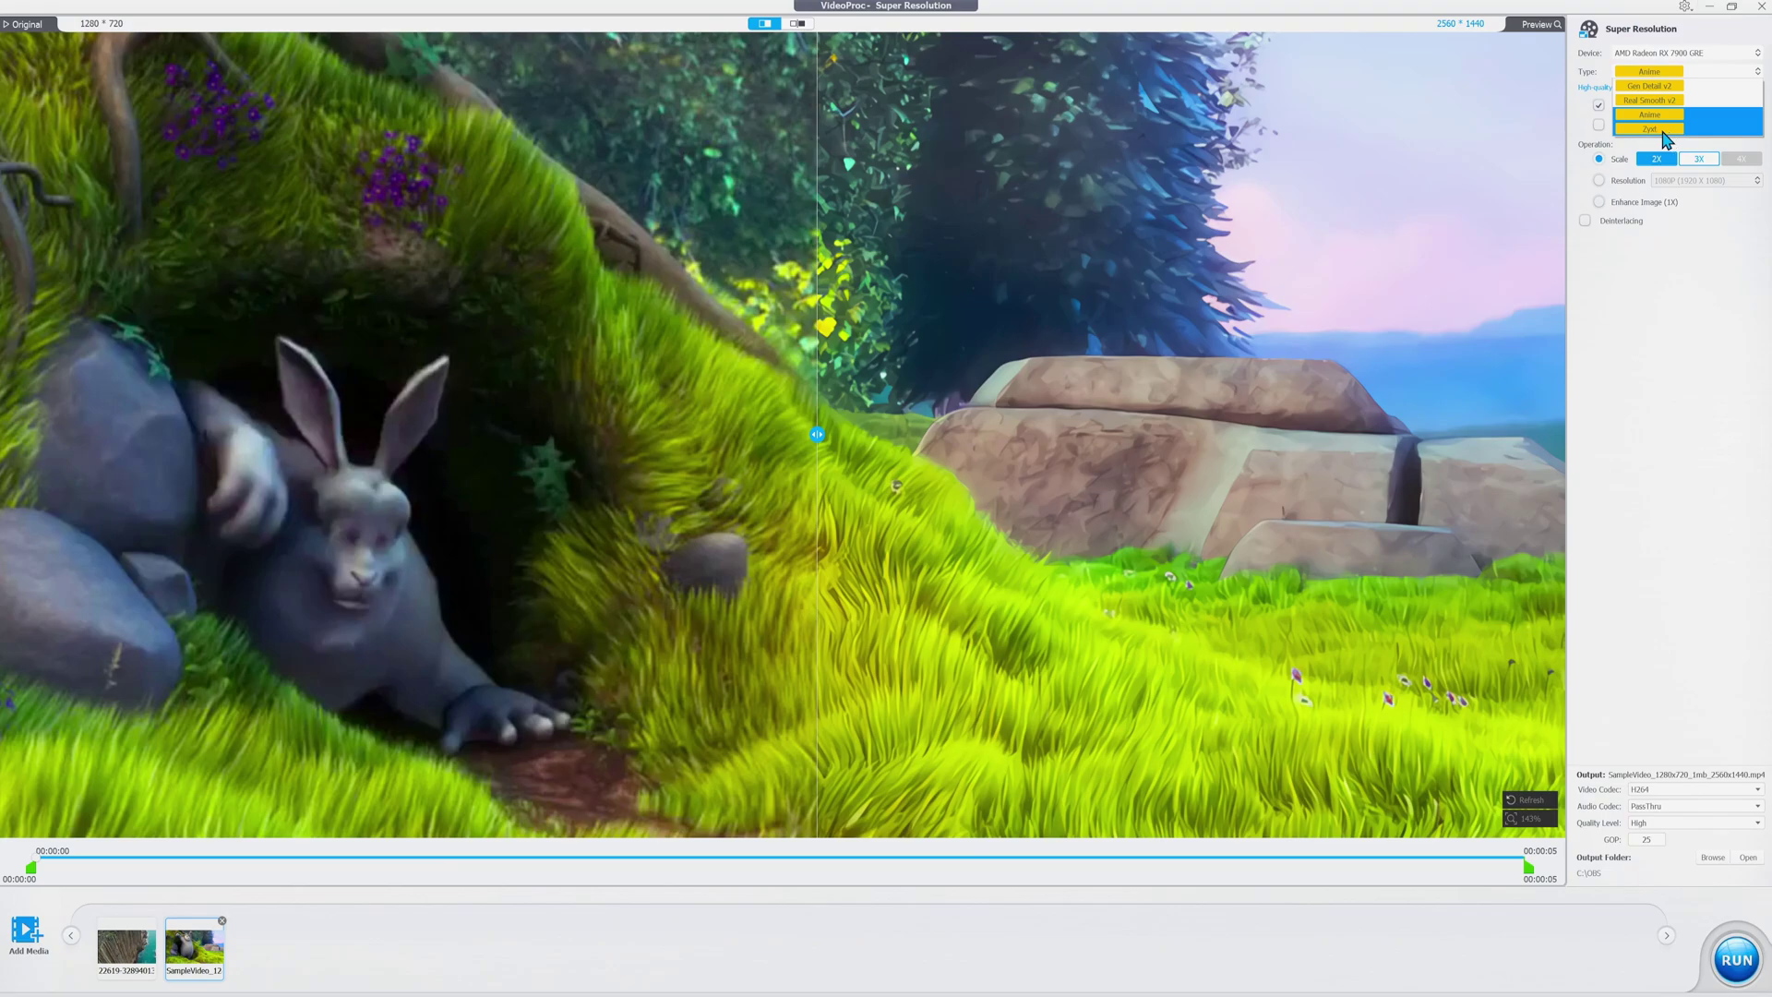
# Step: Add the Powercam camcorder clip and compare its 2X upscale against the original
pyautogui.click(1748, 857)
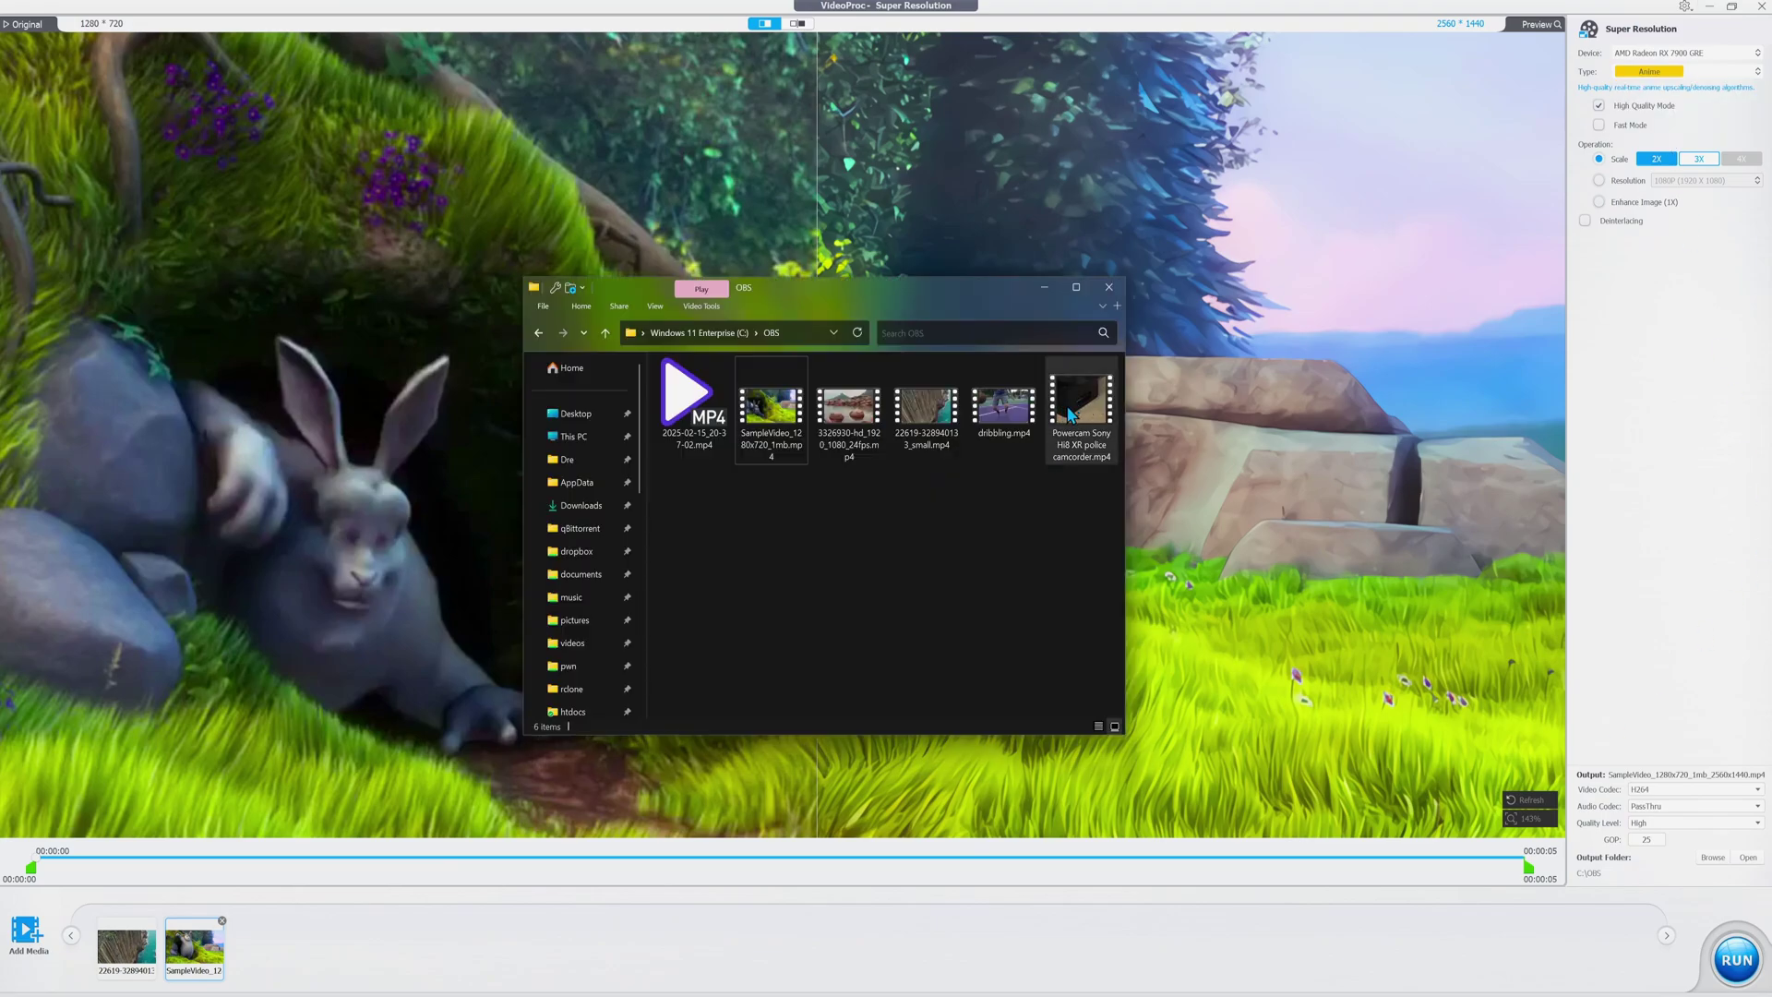
pyautogui.moveTo(1075, 413); pyautogui.dragTo(926, 914)
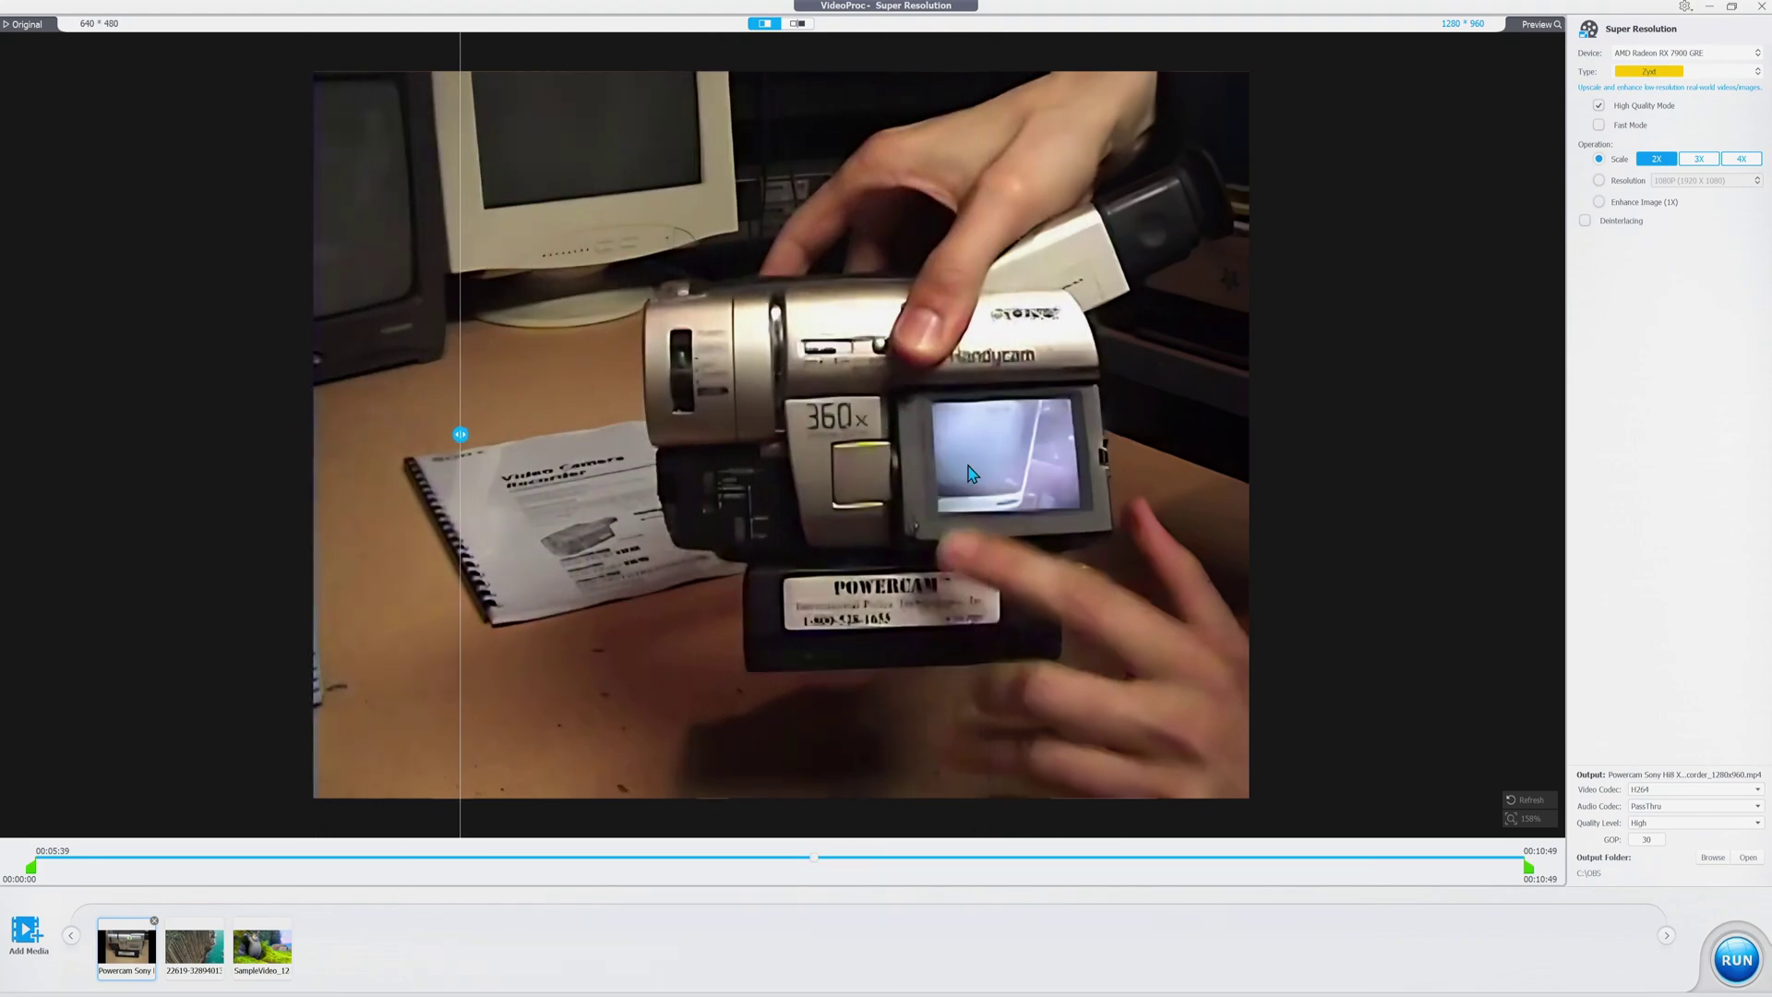
pyautogui.scroll(-1, 923, 425)
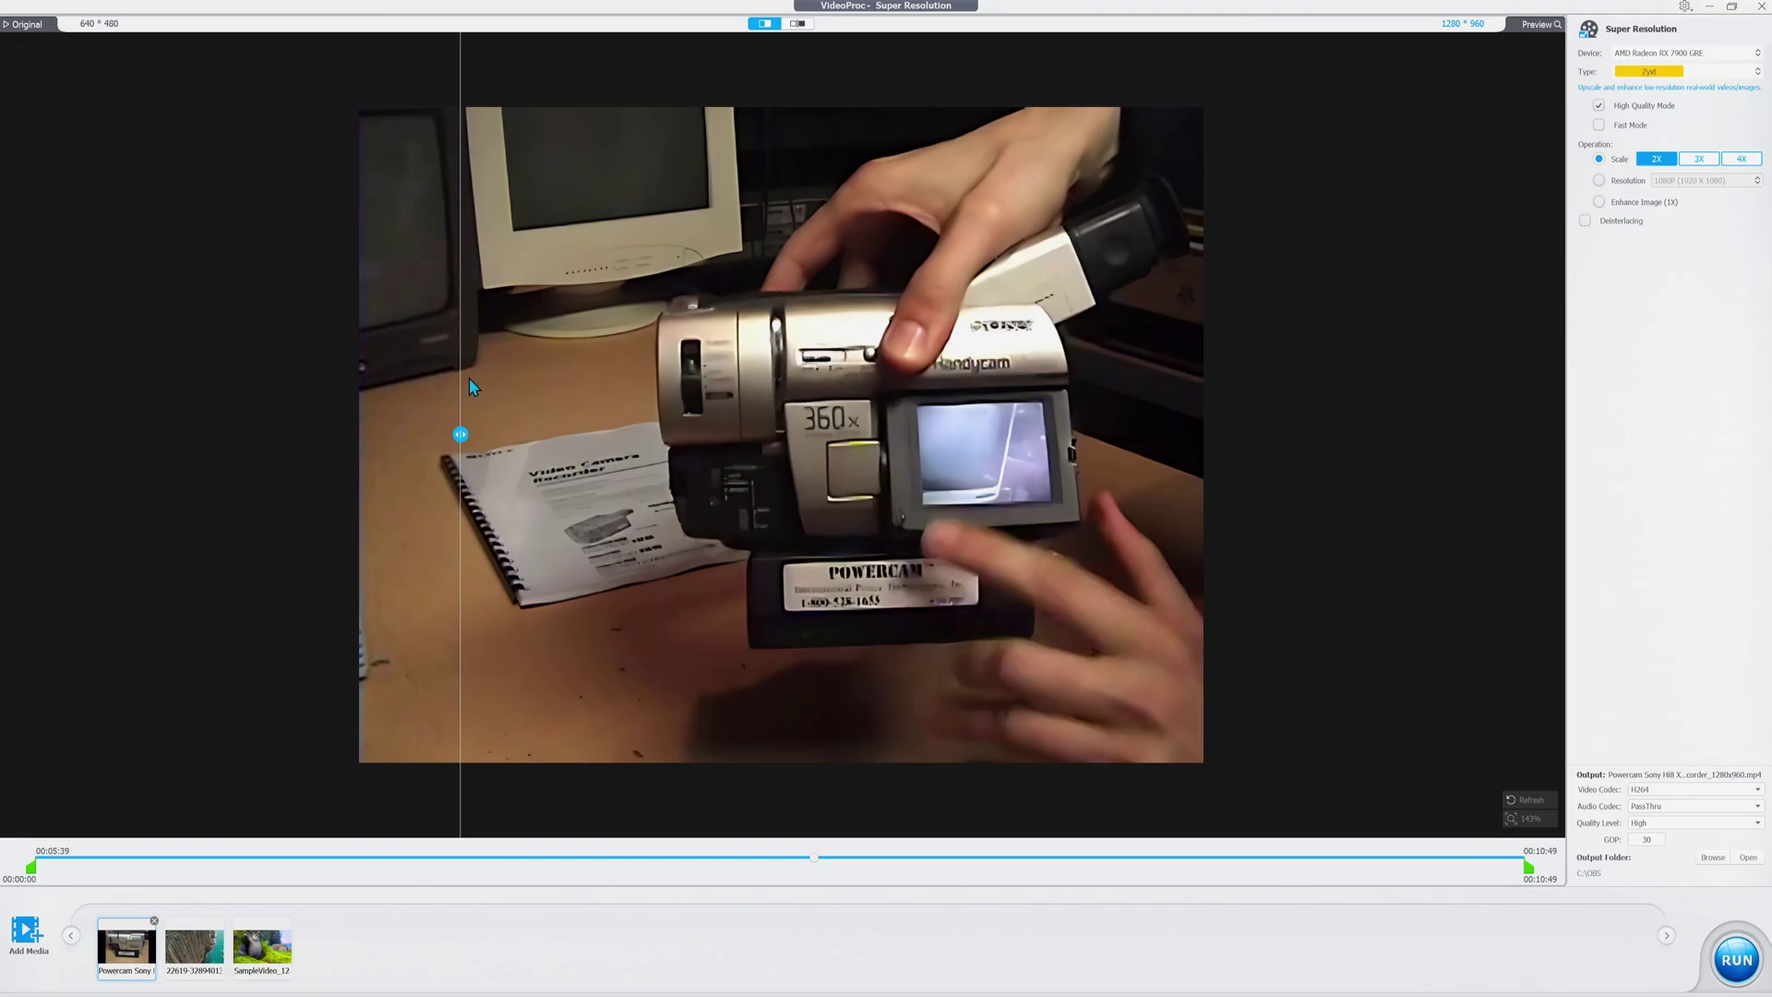
pyautogui.moveTo(460, 433); pyautogui.dragTo(1278, 435)
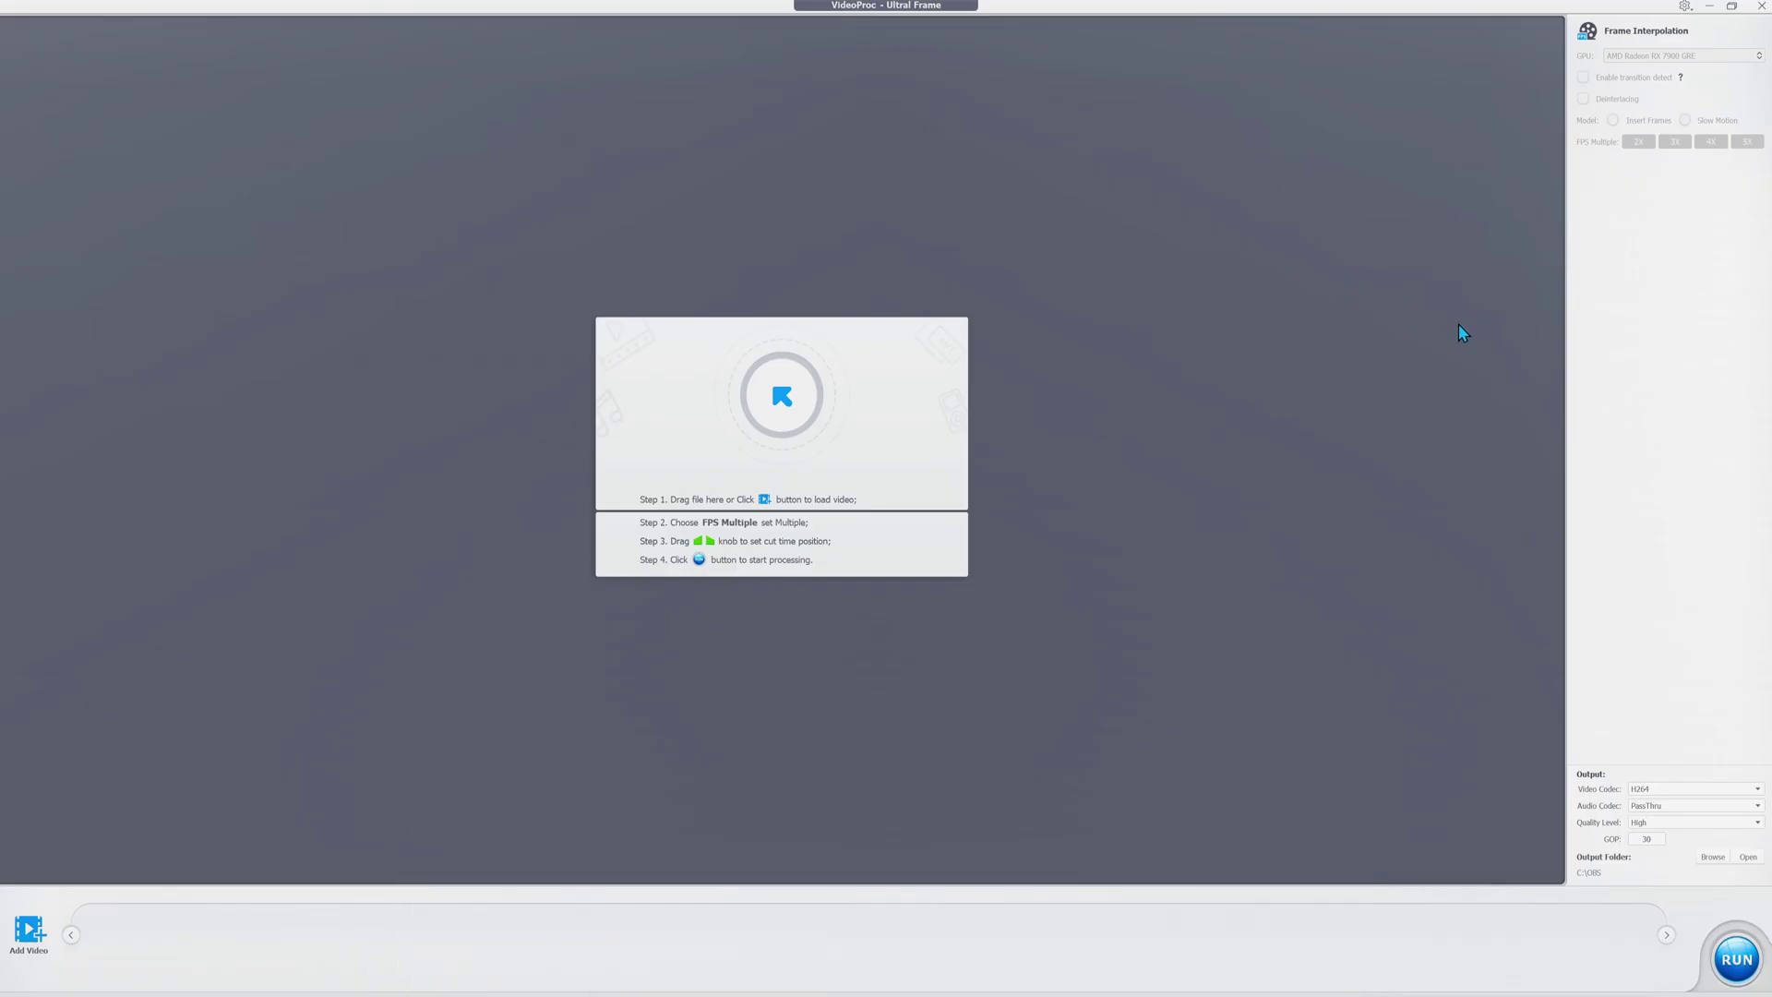
# Step: Load the 24fps rocky beach clip, preview it in a player, and triple it to 72 FPS
pyautogui.press('super+e')
pyautogui.moveTo(980, 406); pyautogui.dragTo(1294, 534)
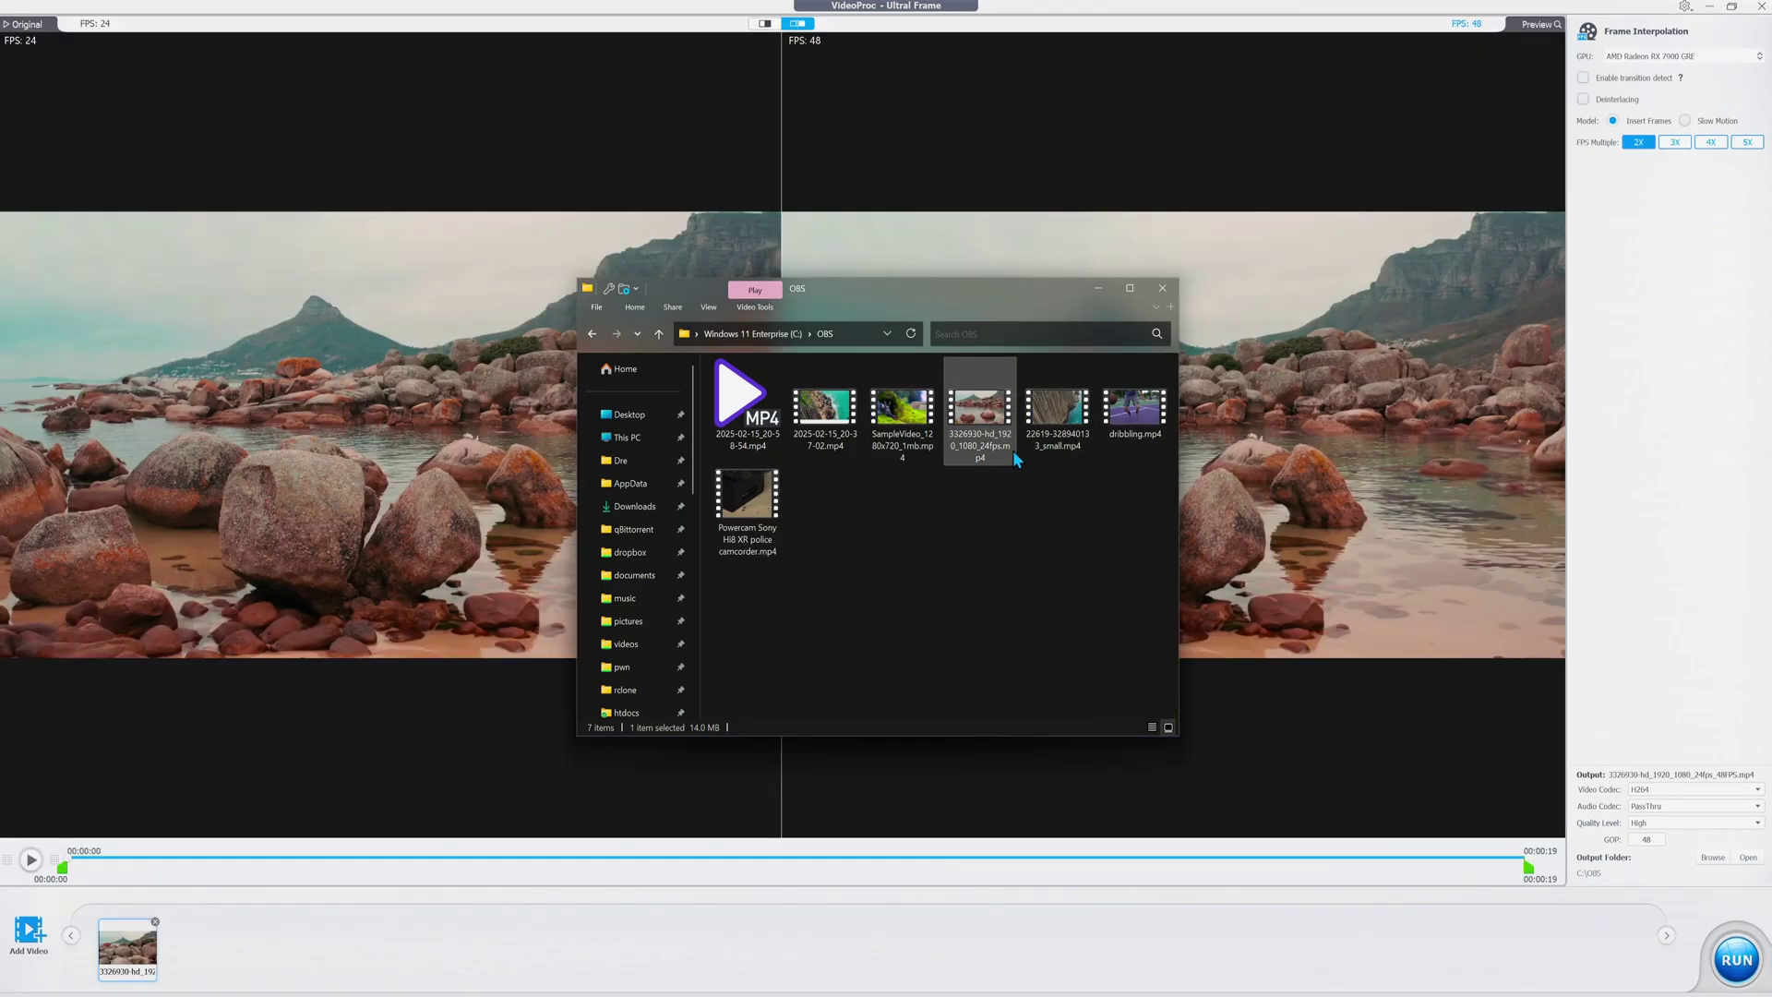
pyautogui.doubleClick(991, 452)
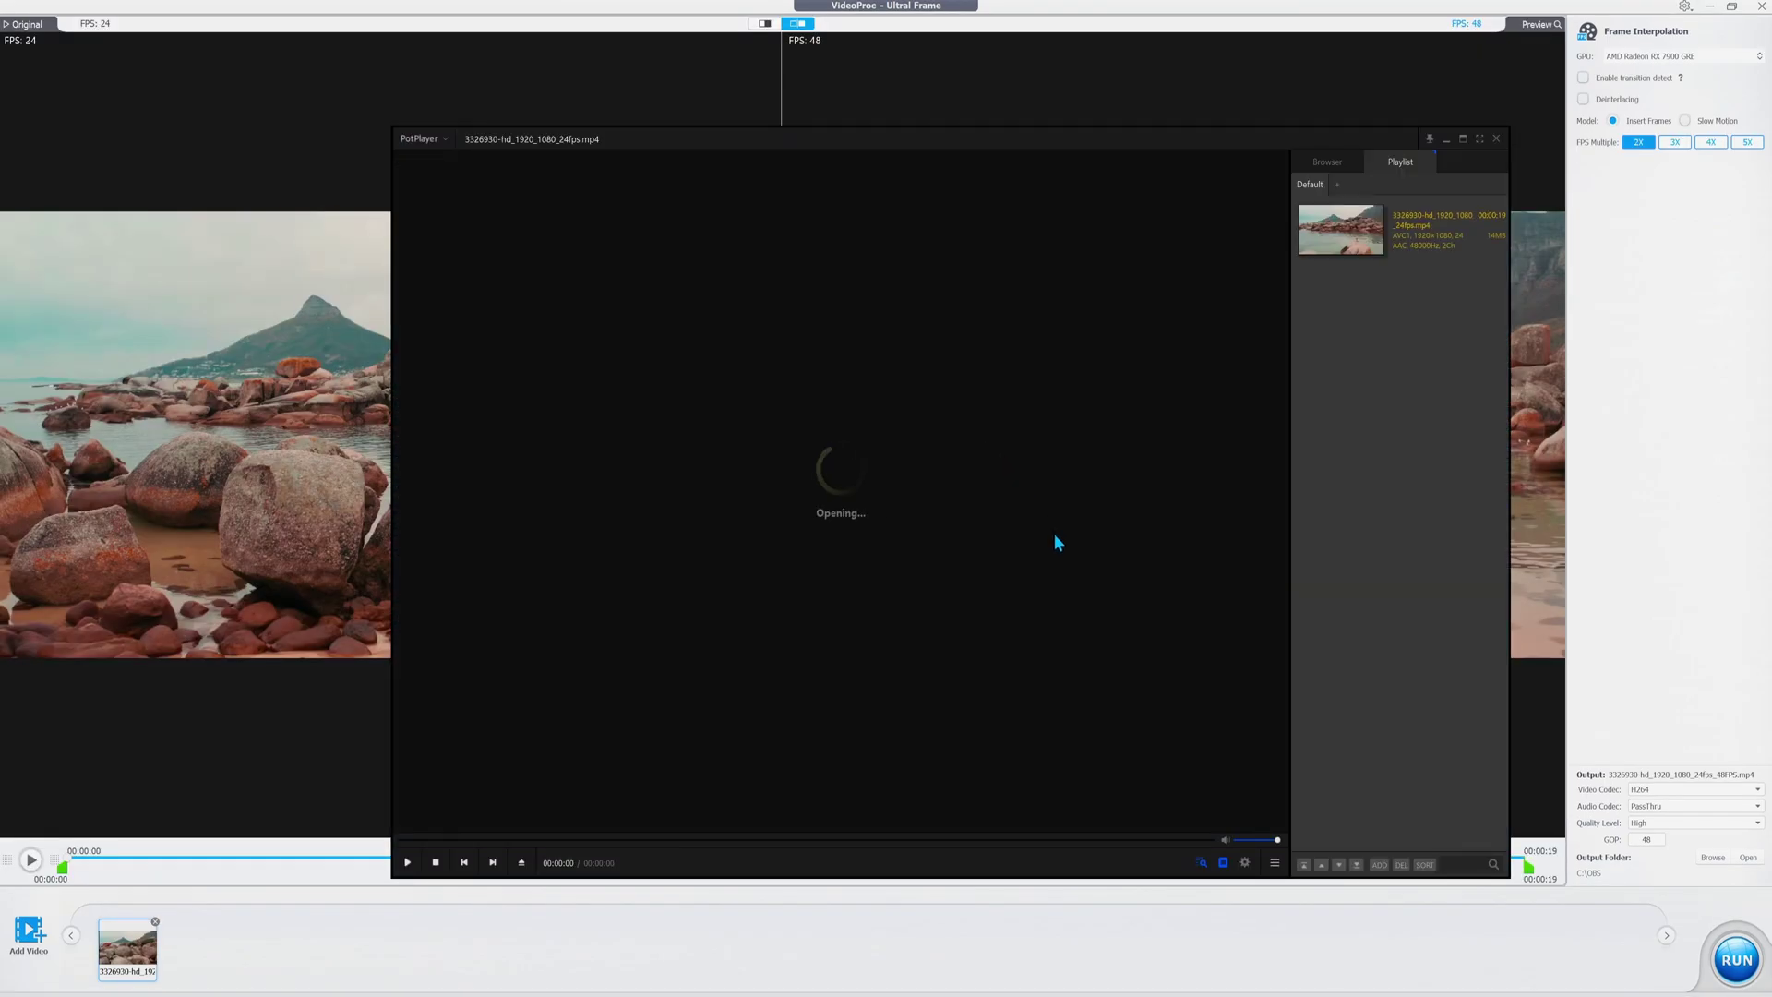
pyautogui.scroll(-8, 1167, 646)
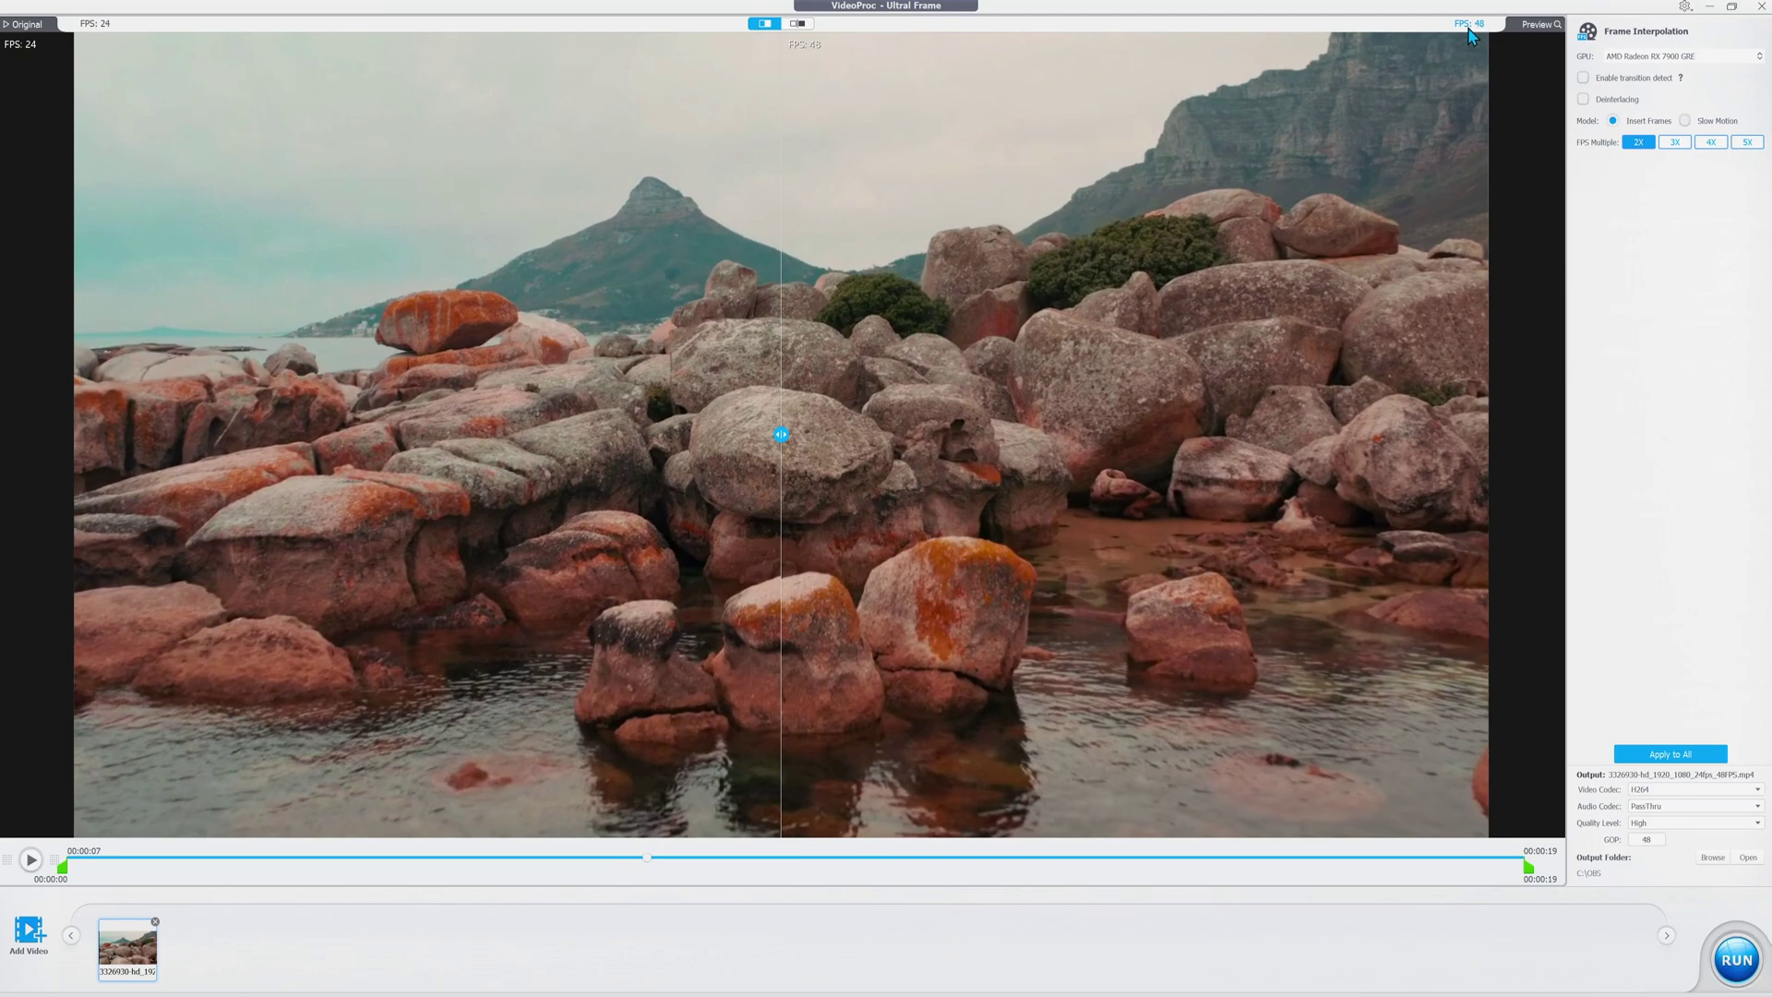
pyautogui.click(1674, 142)
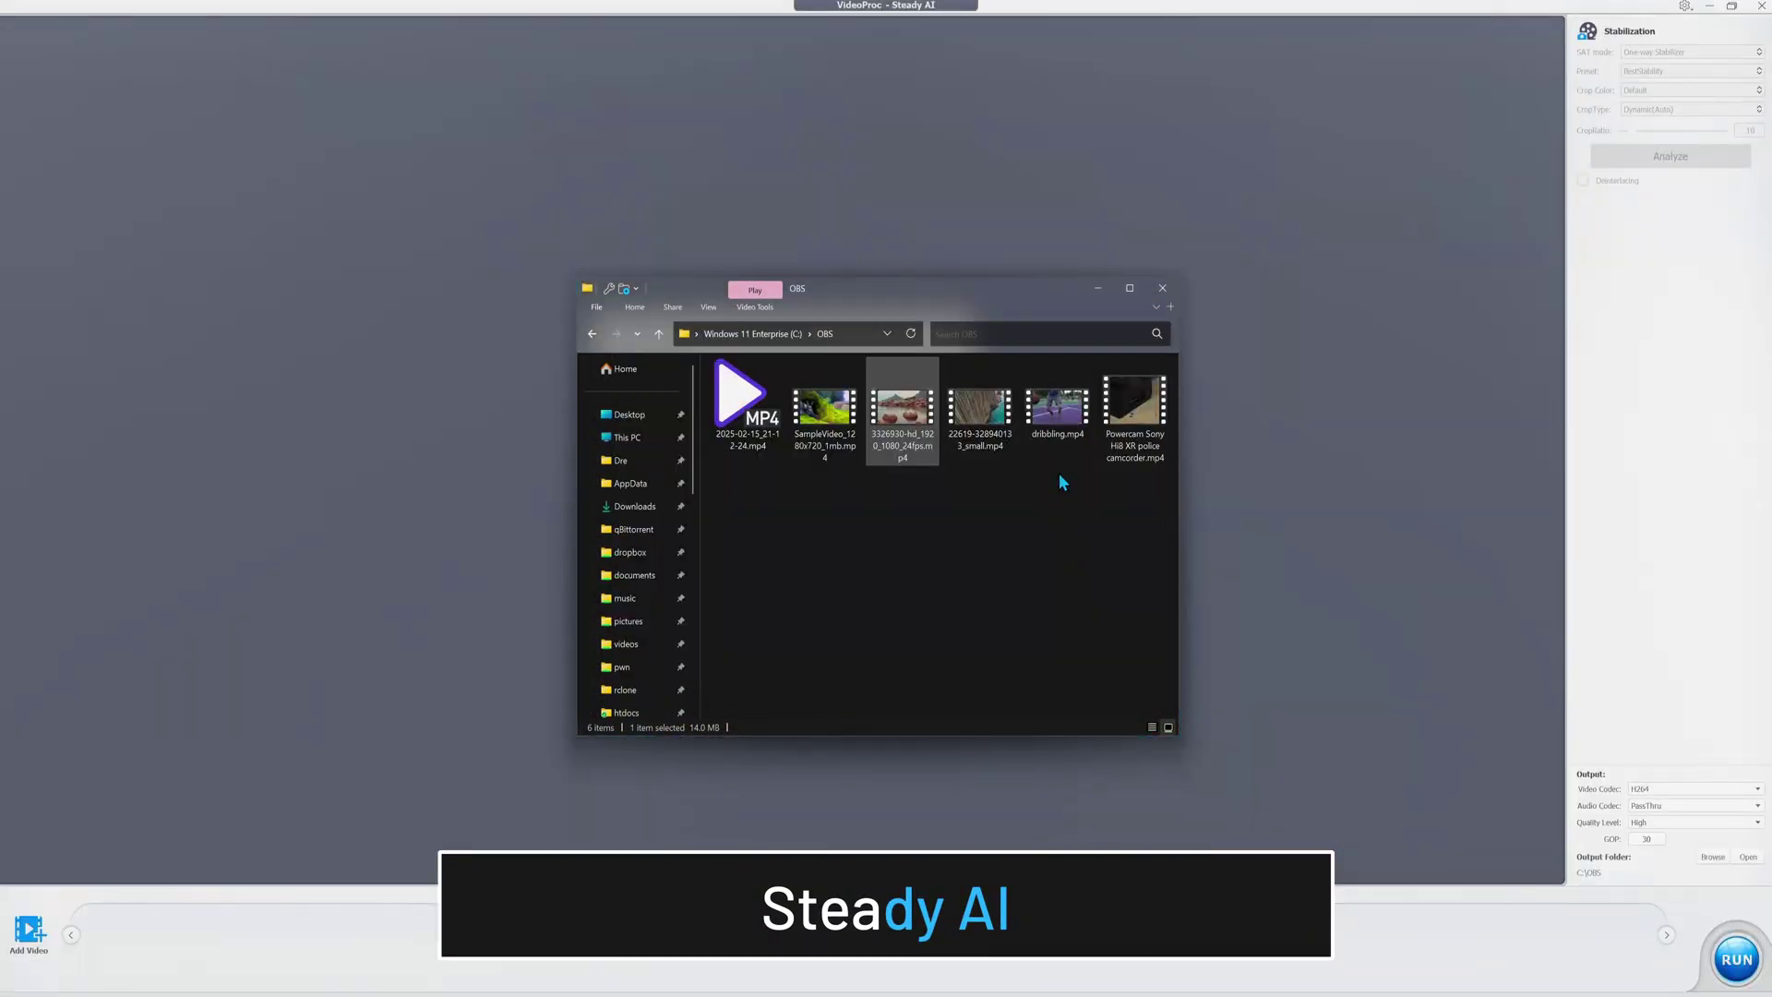
# Step: Drag dribbling.mp4 into Steady AI and close the PotPlayer window that opened
pyautogui.moveTo(1056, 406); pyautogui.dragTo(692, 845)
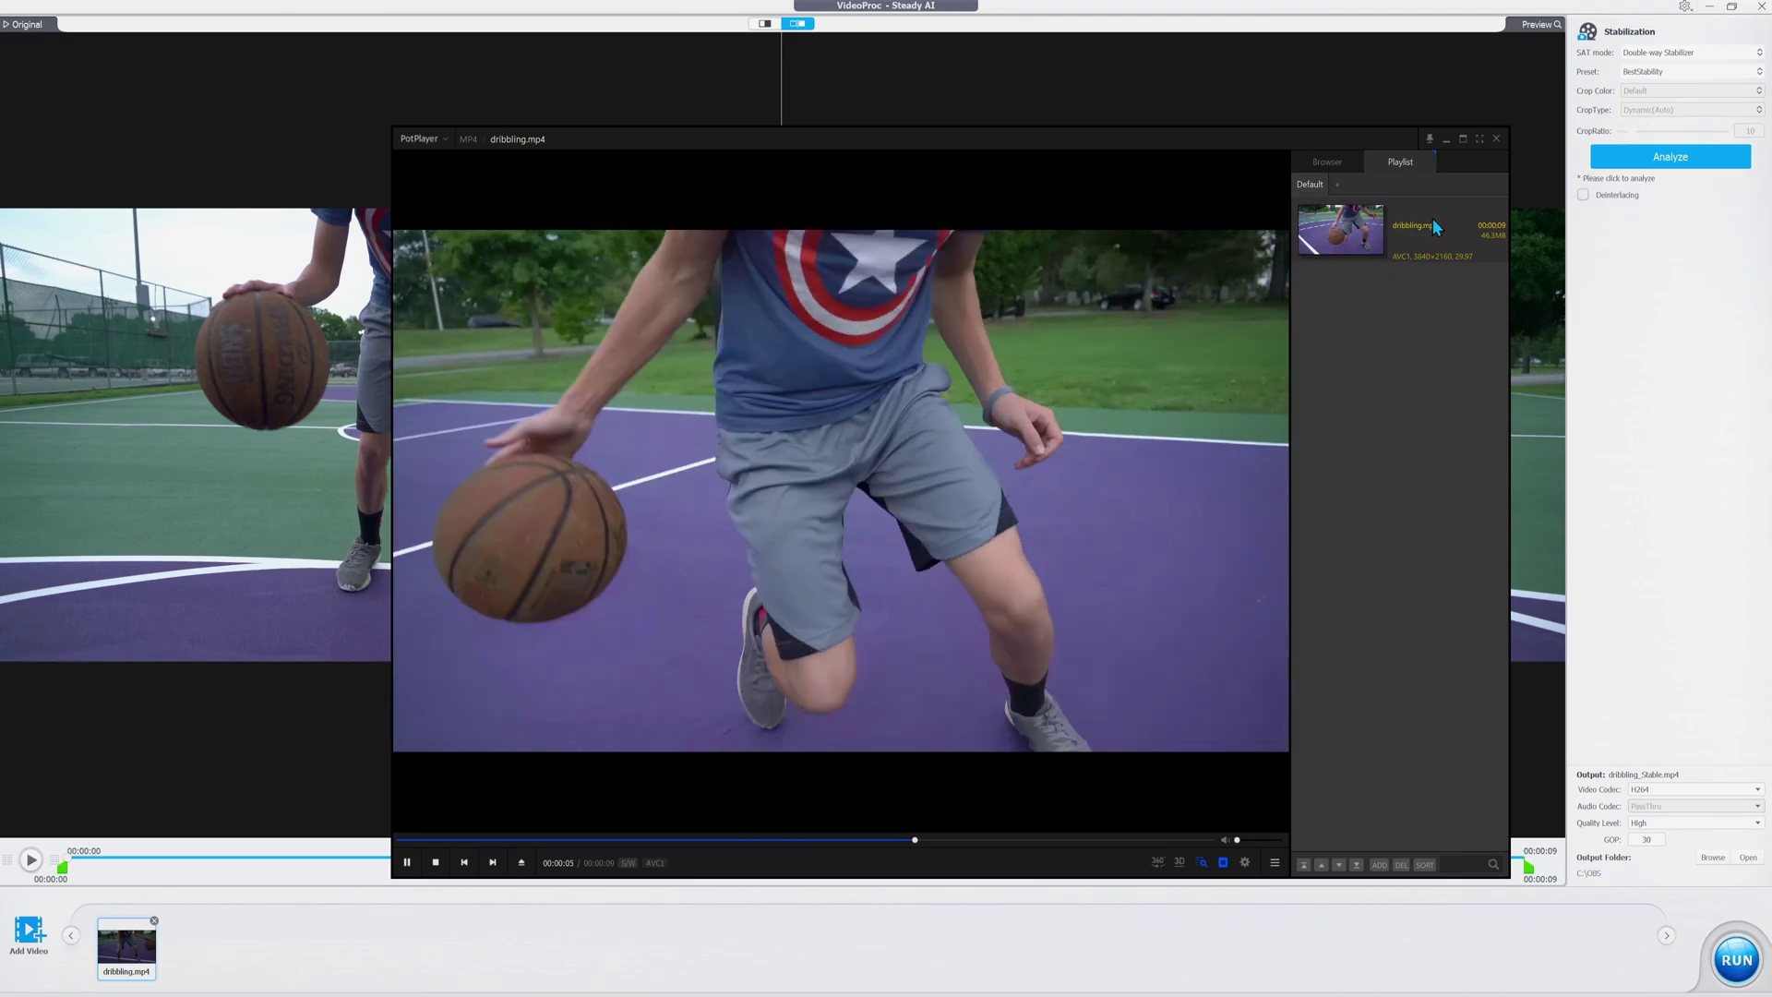
pyautogui.click(1496, 138)
pyautogui.click(1414, 435)
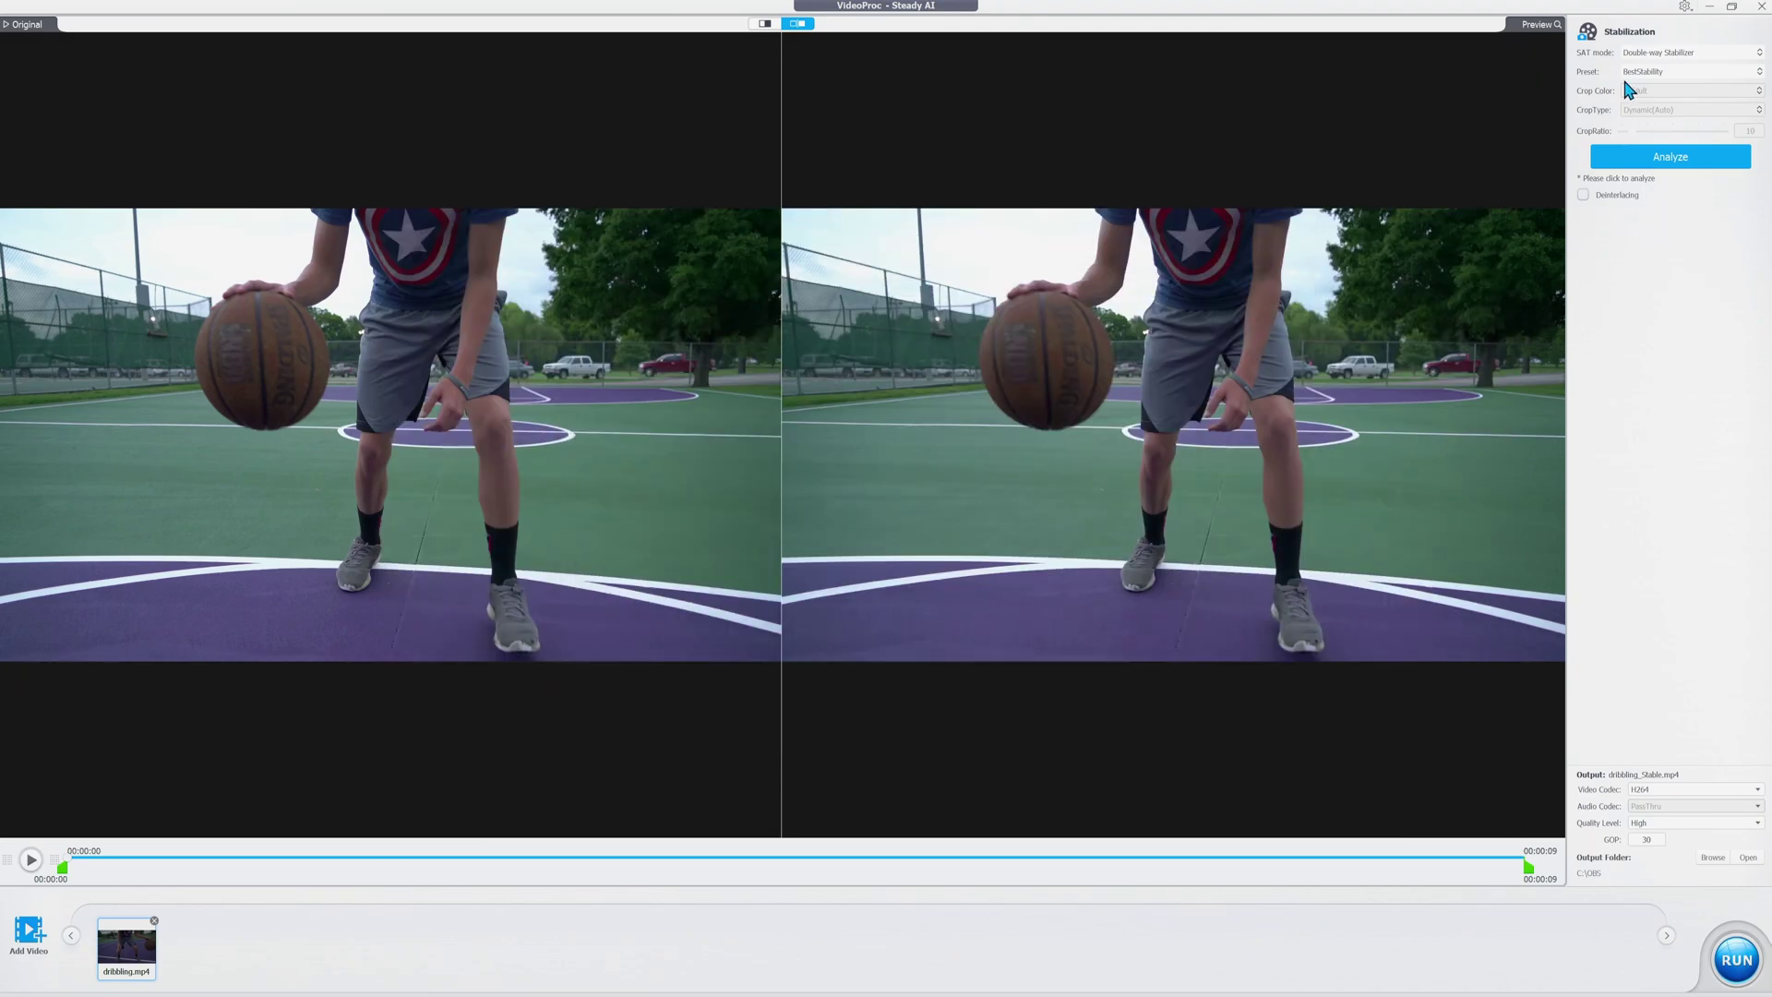
# Step: Review the stabilization presets, keeping BestStability, then view the available stabilization modes
pyautogui.click(1666, 71)
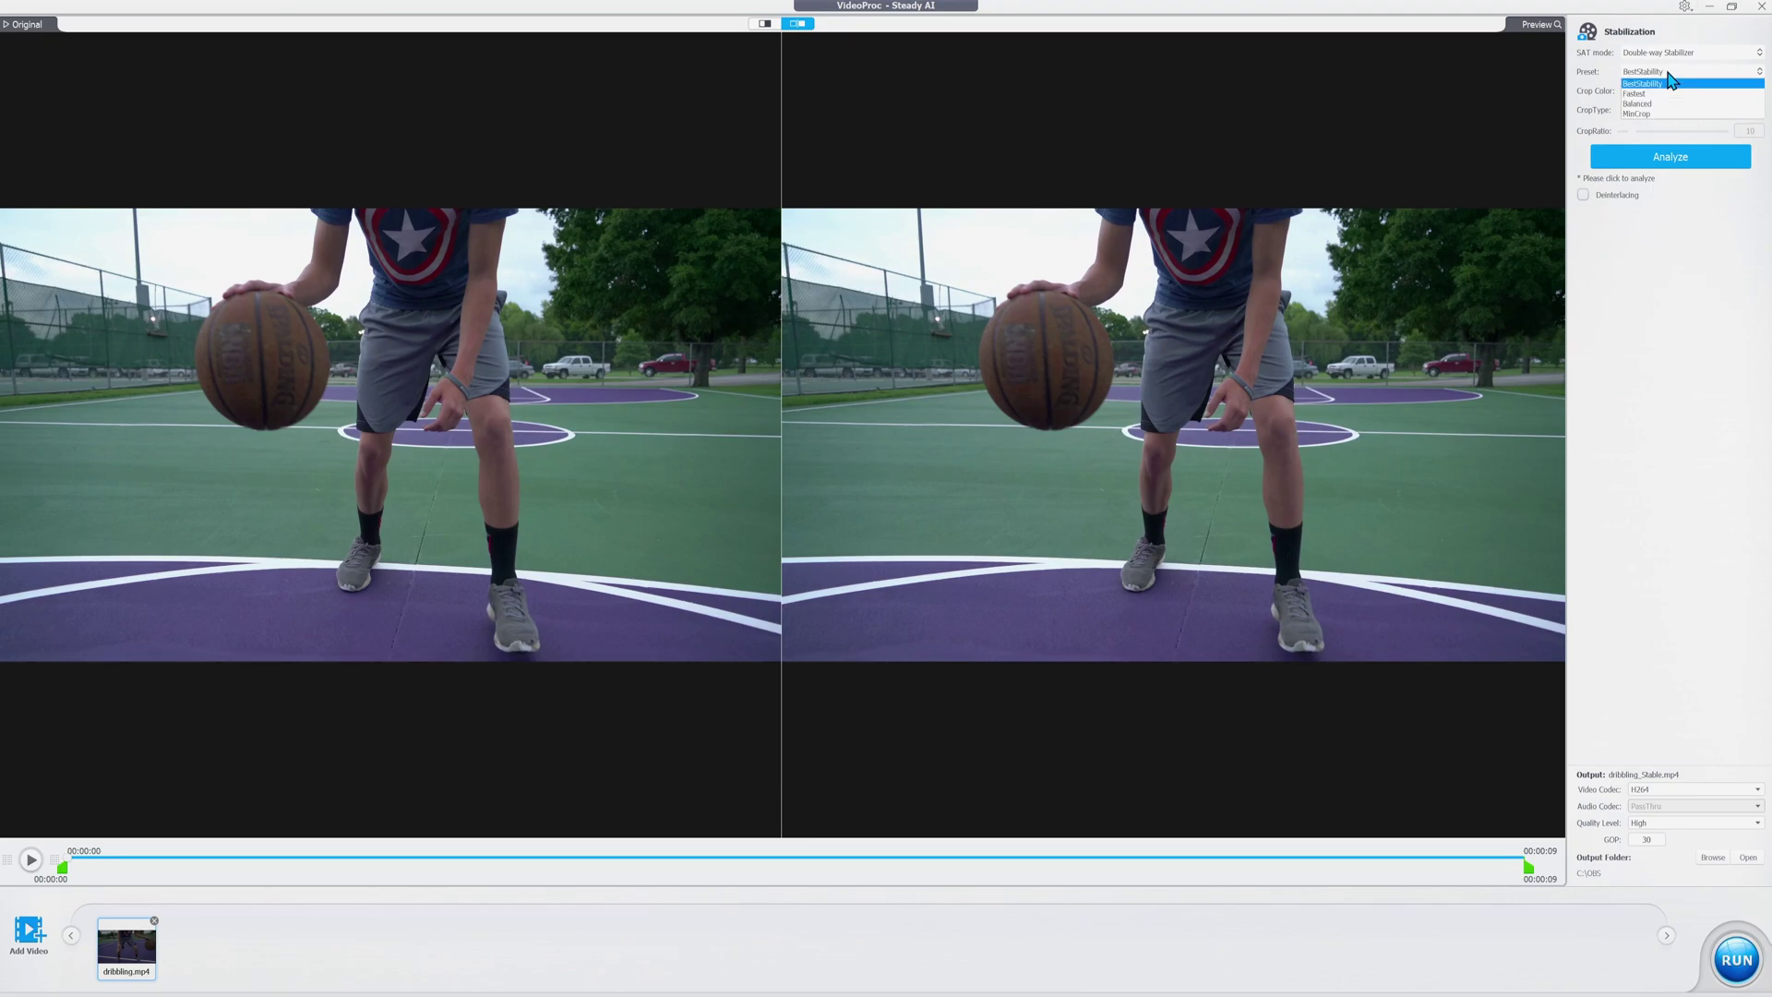
pyautogui.click(1670, 76)
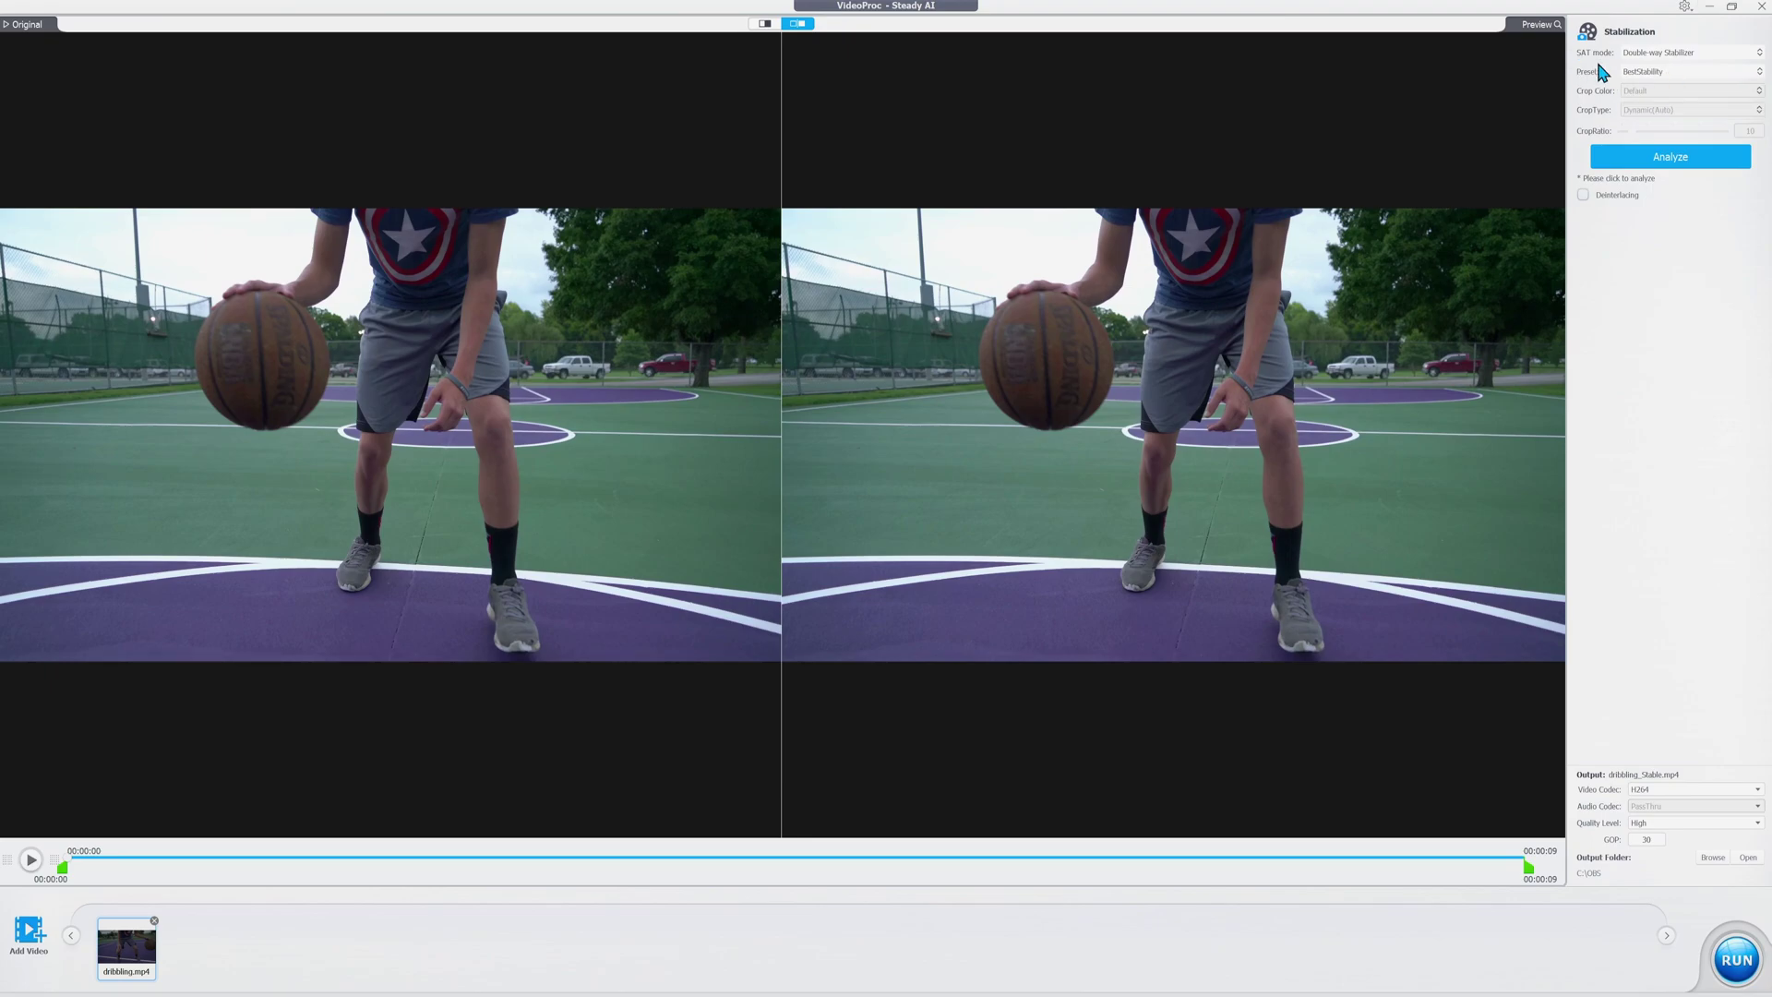
pyautogui.click(1658, 71)
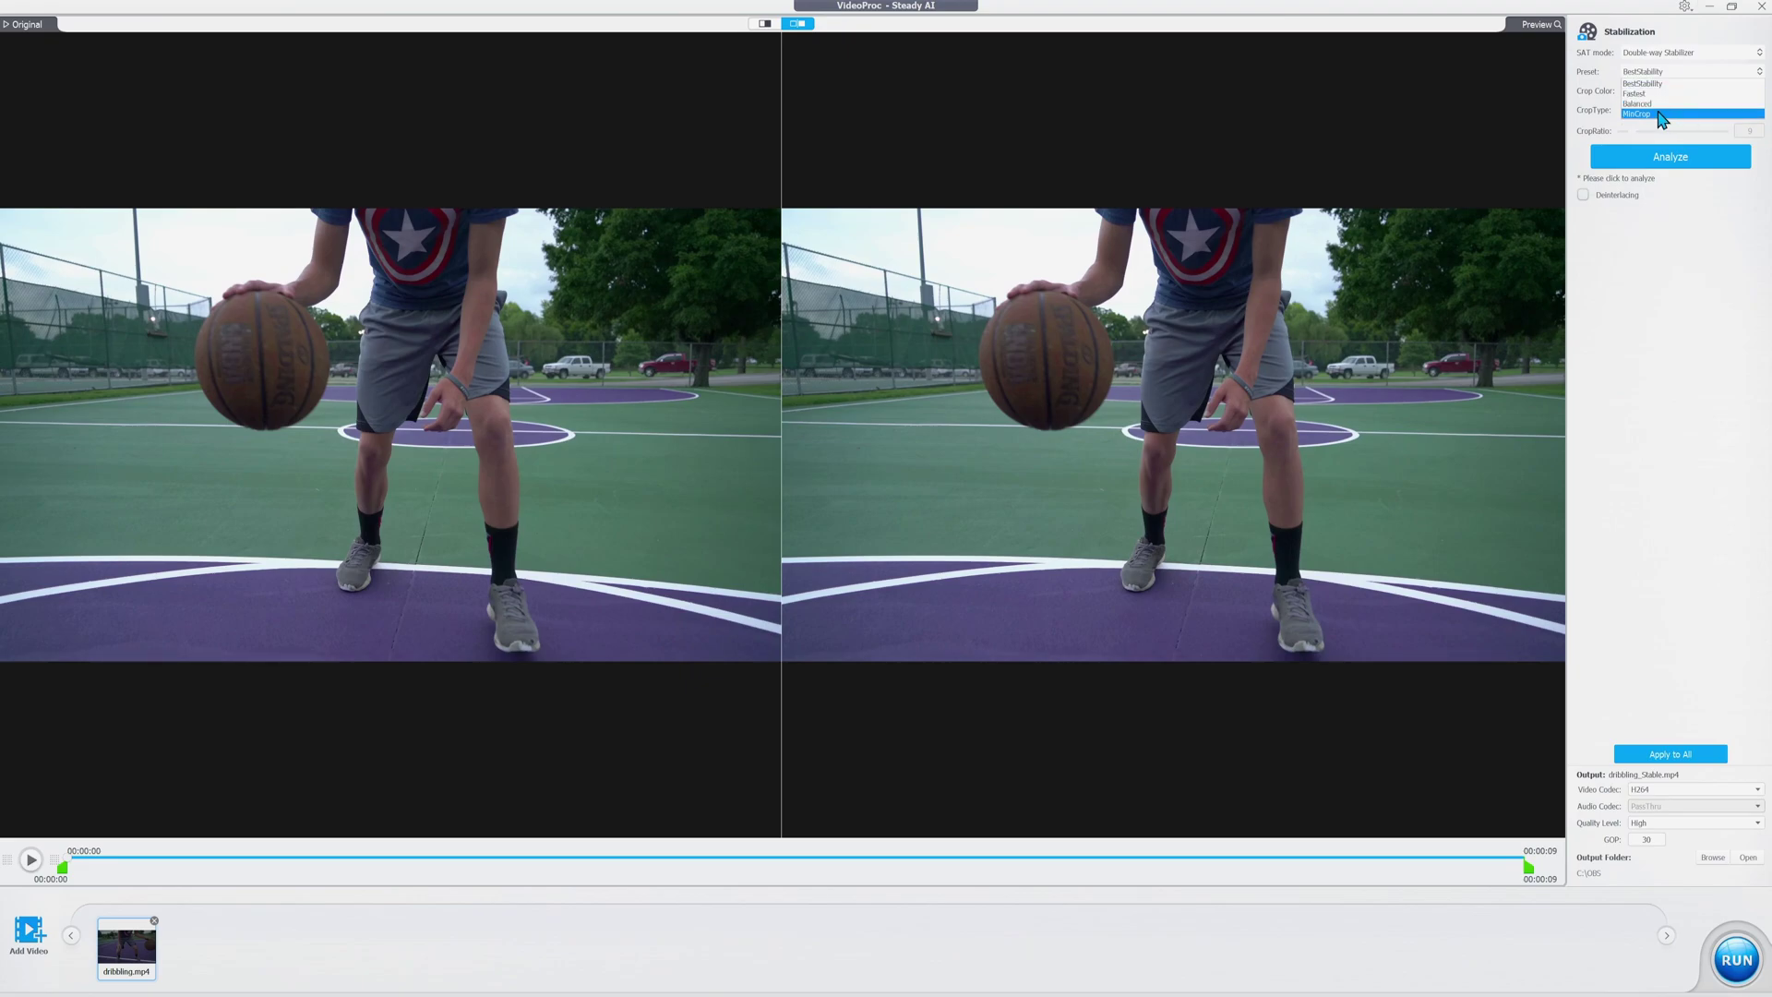
pyautogui.click(1638, 52)
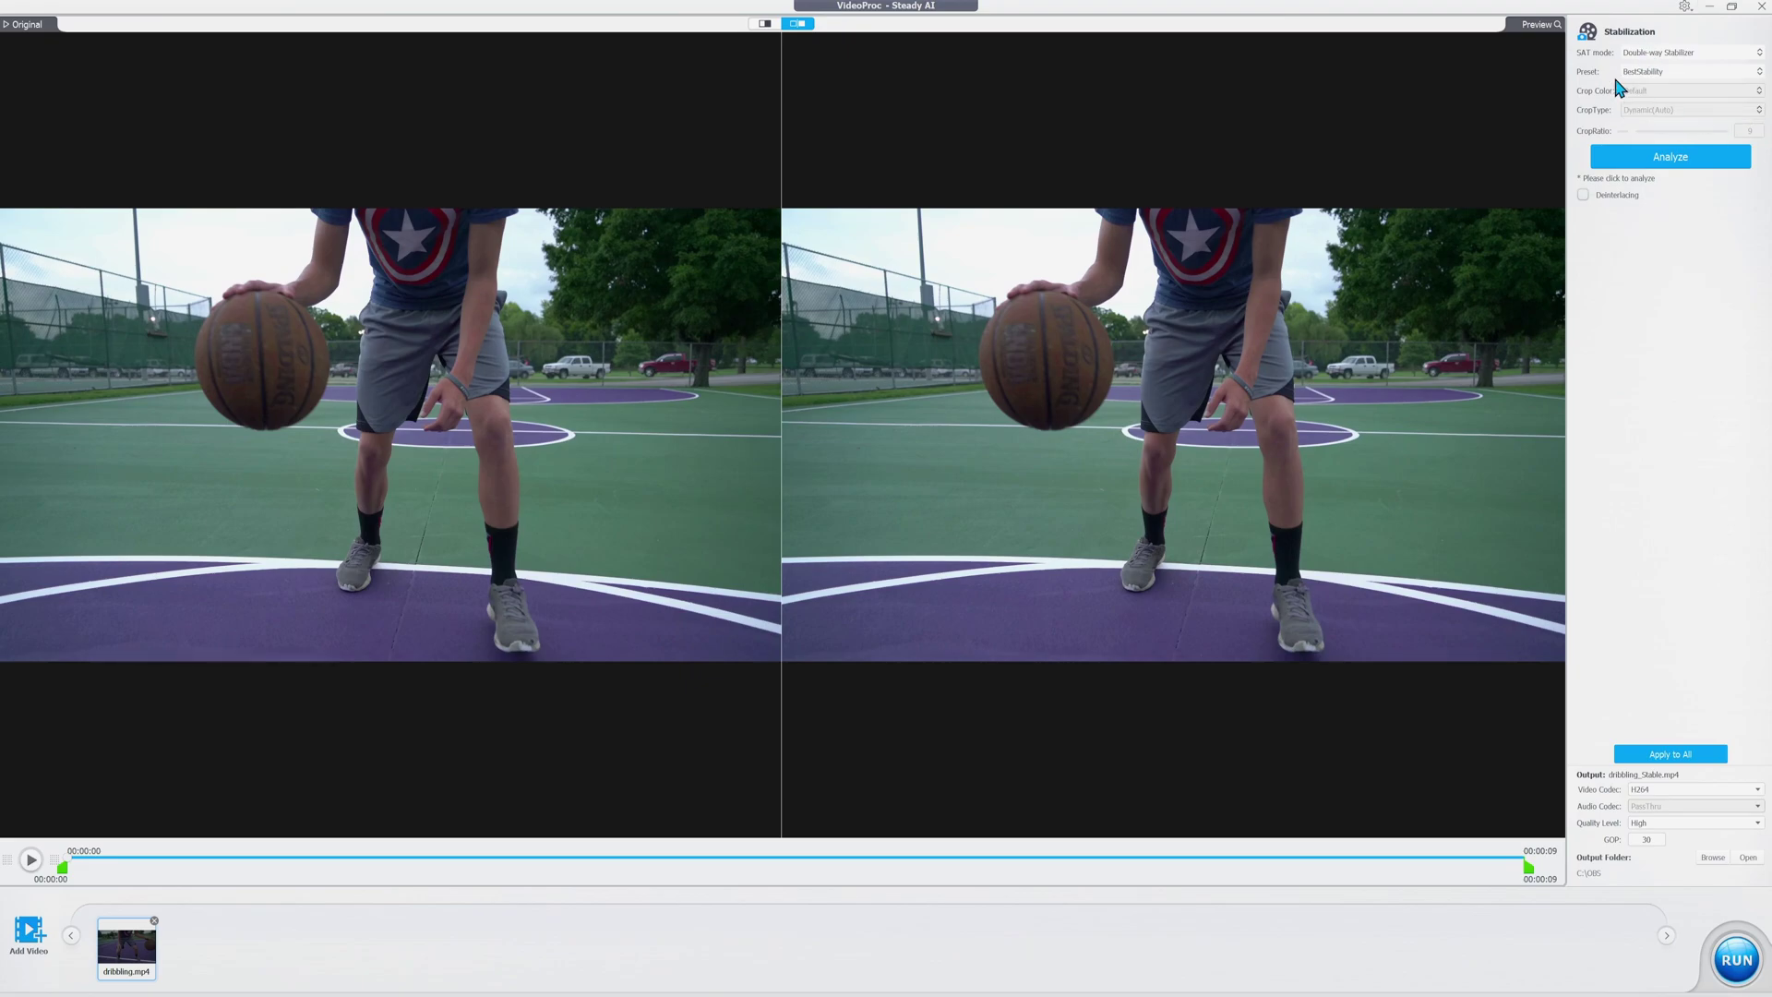
pyautogui.click(1658, 56)
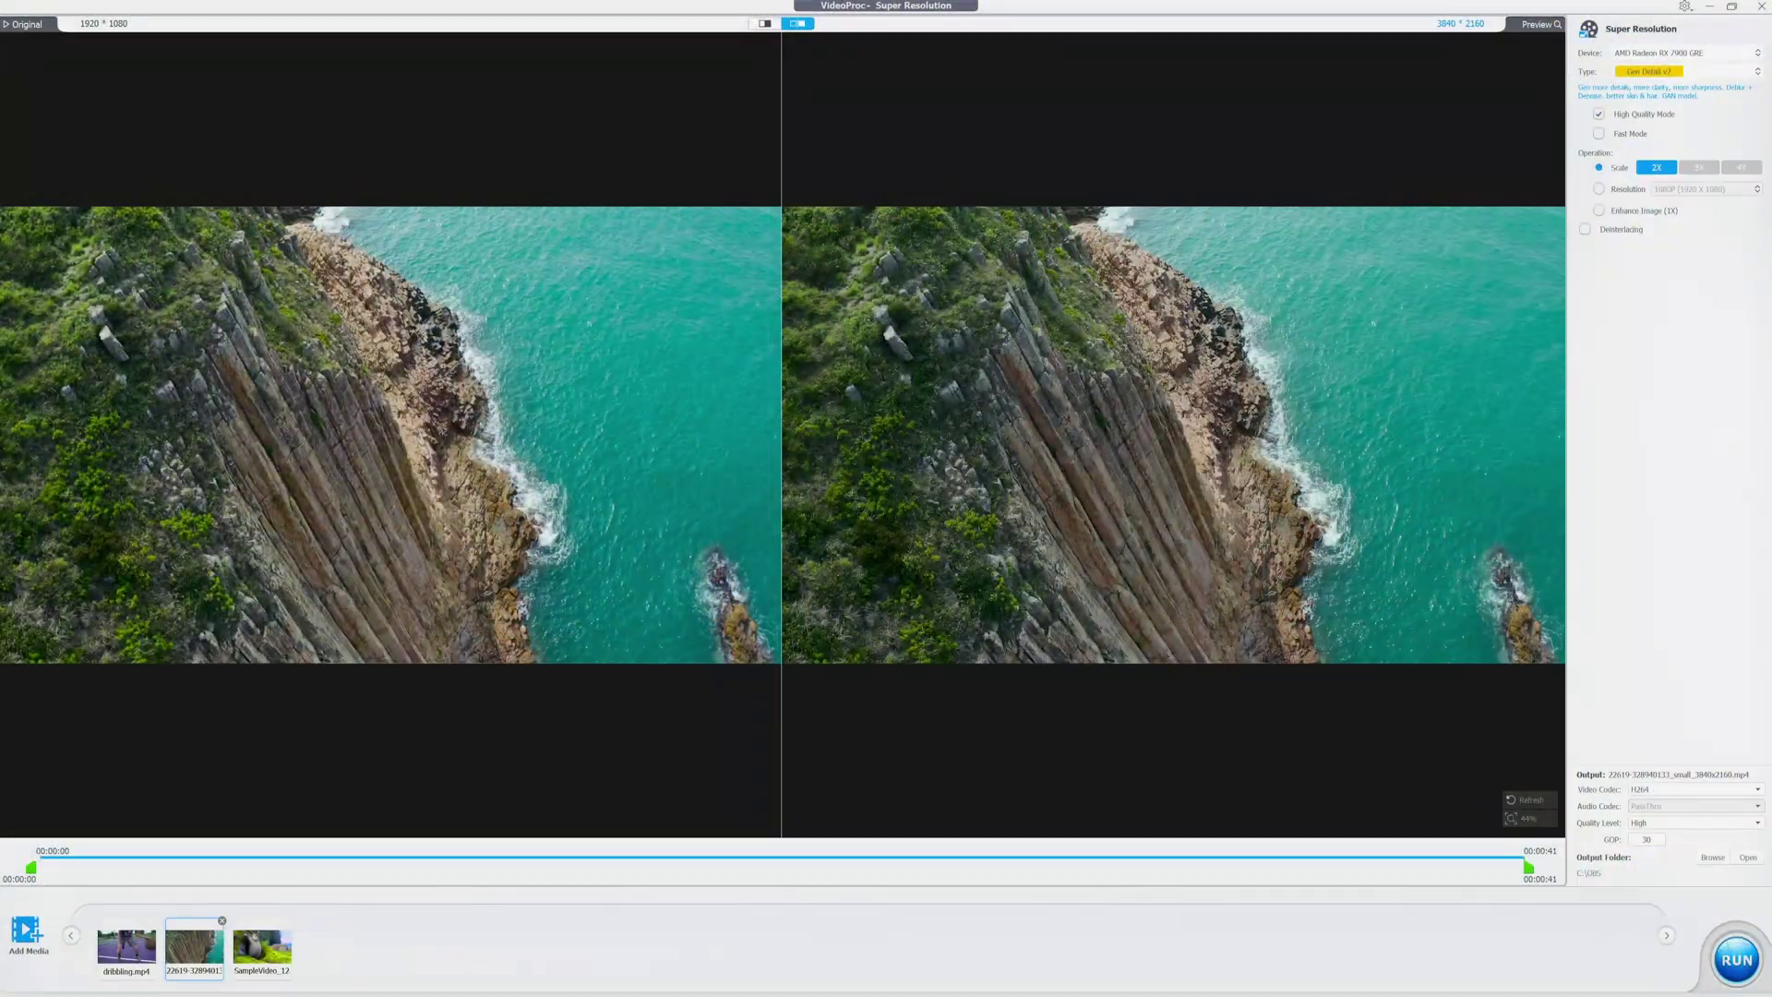
# Step: Zoom the cliff preview into split view, keeping the Gen Detail v2 model and H264 codec
pyautogui.scroll(5, 1027, 620)
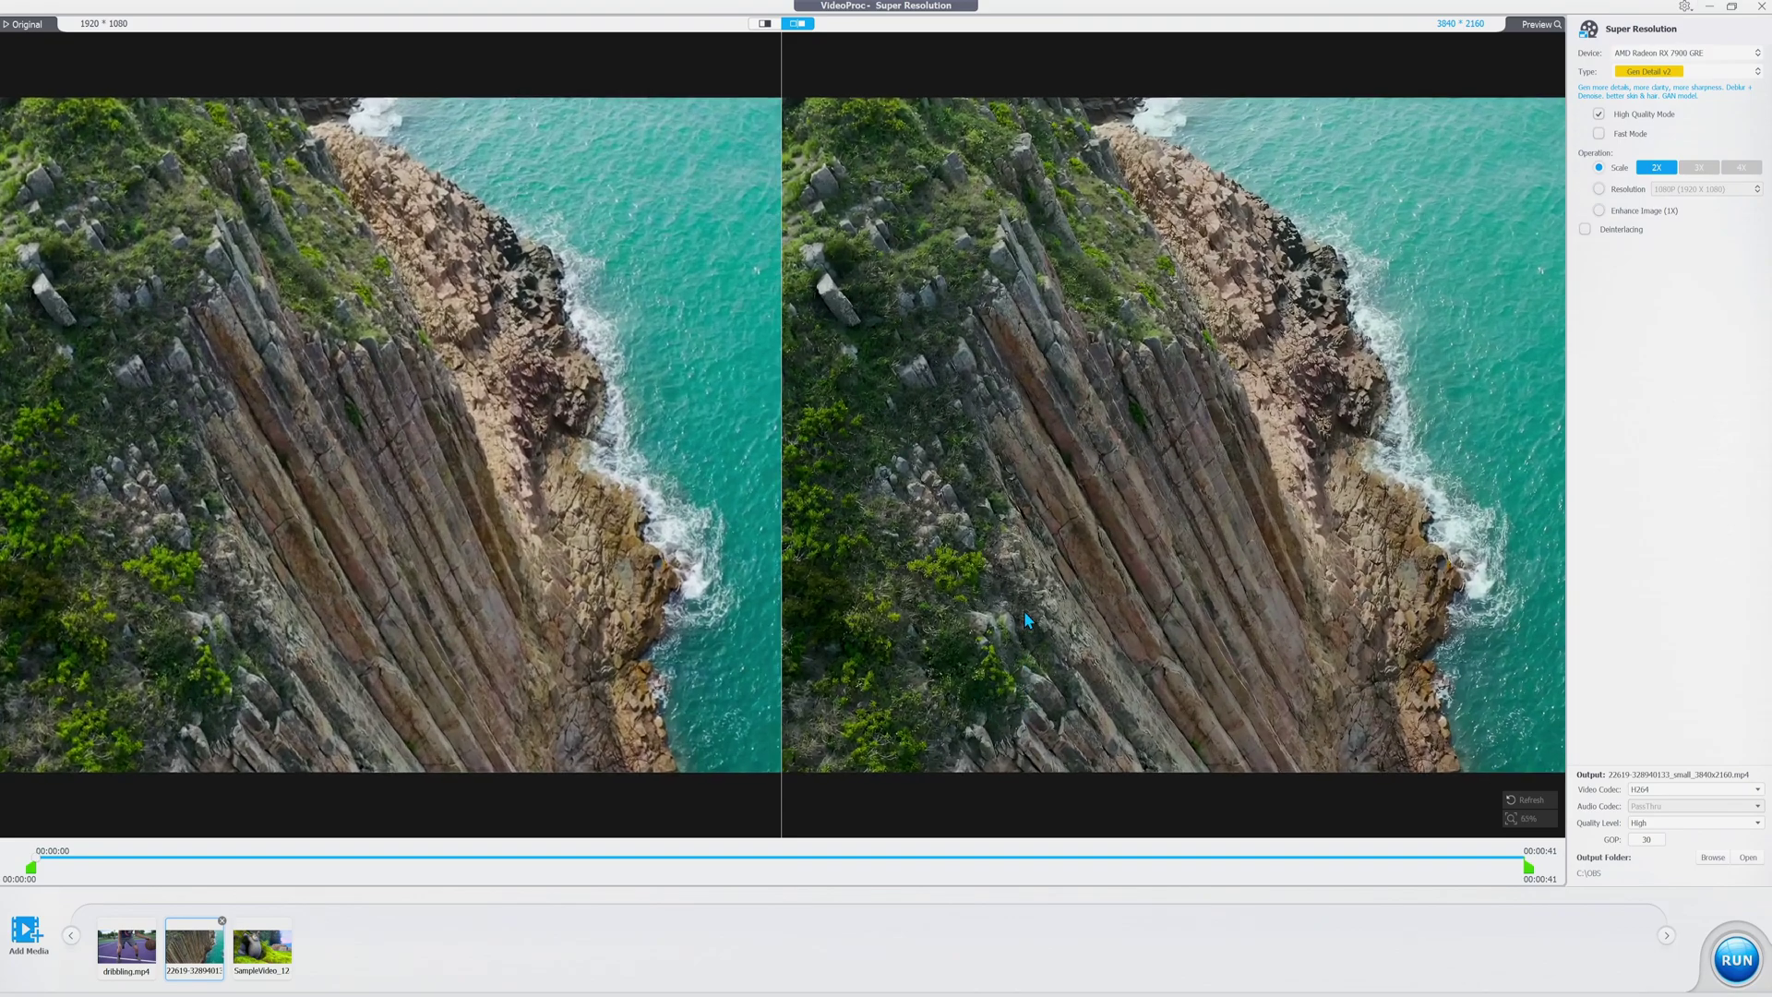
pyautogui.click(764, 23)
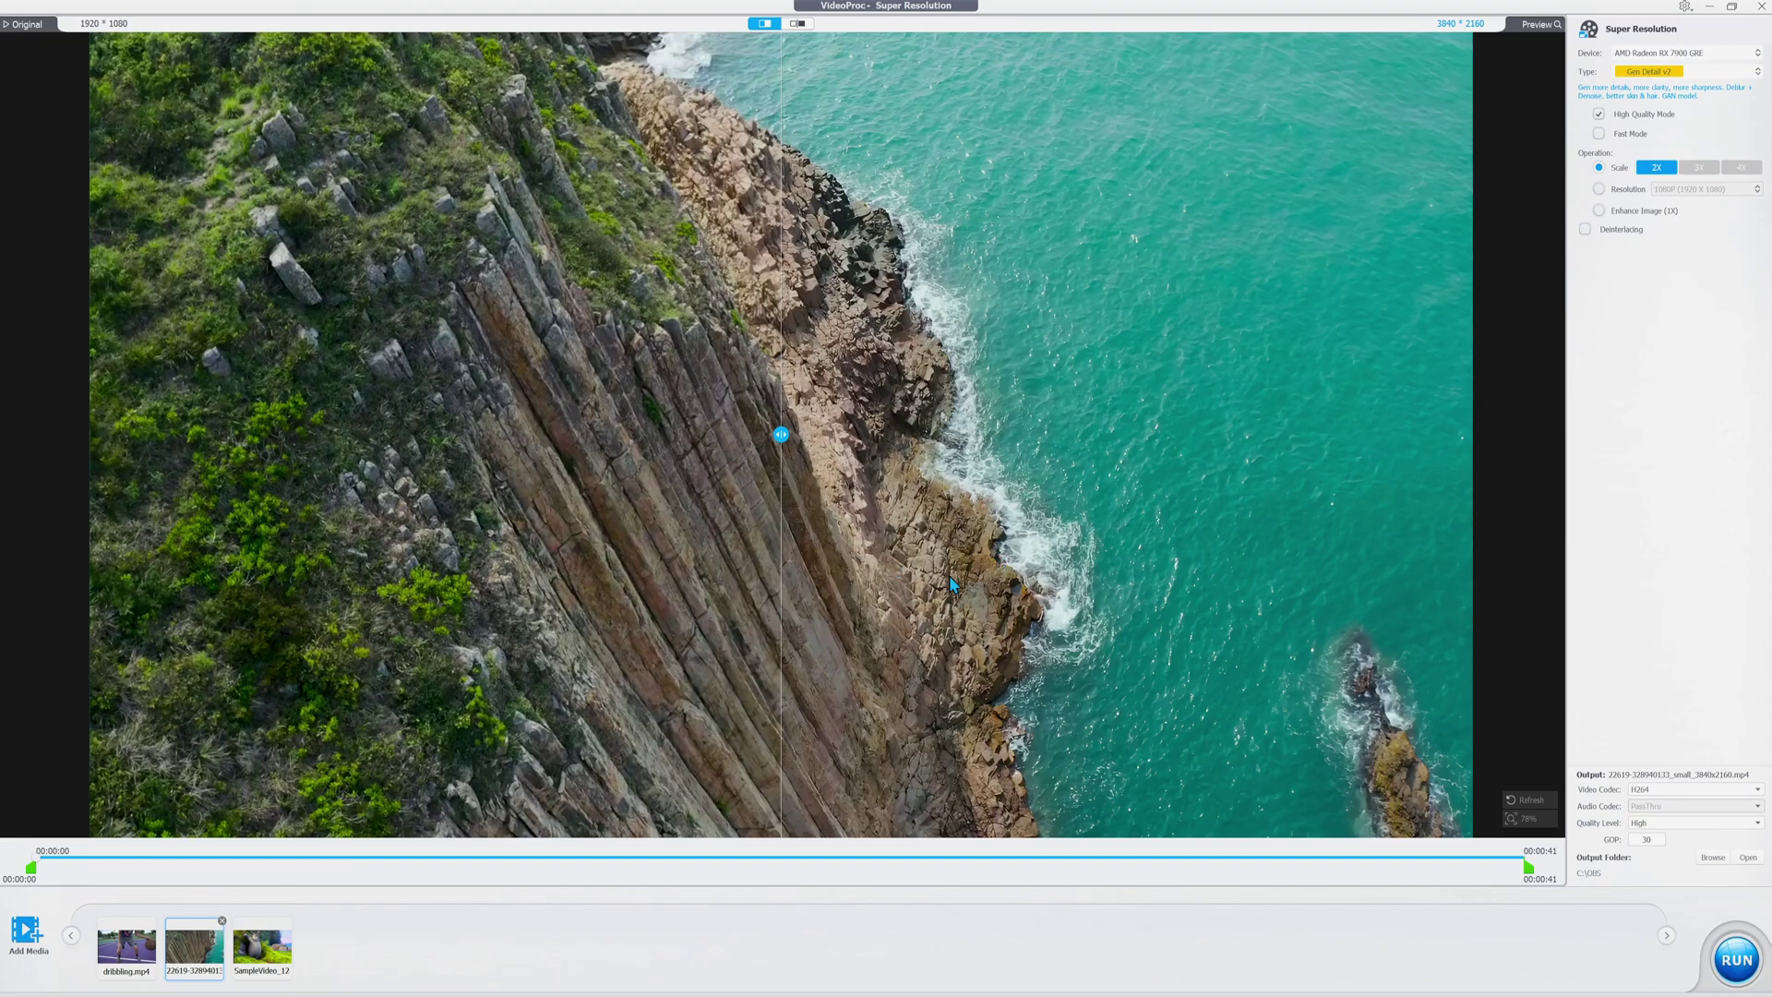
pyautogui.click(1648, 72)
pyautogui.click(1652, 385)
pyautogui.click(1681, 791)
pyautogui.click(1670, 800)
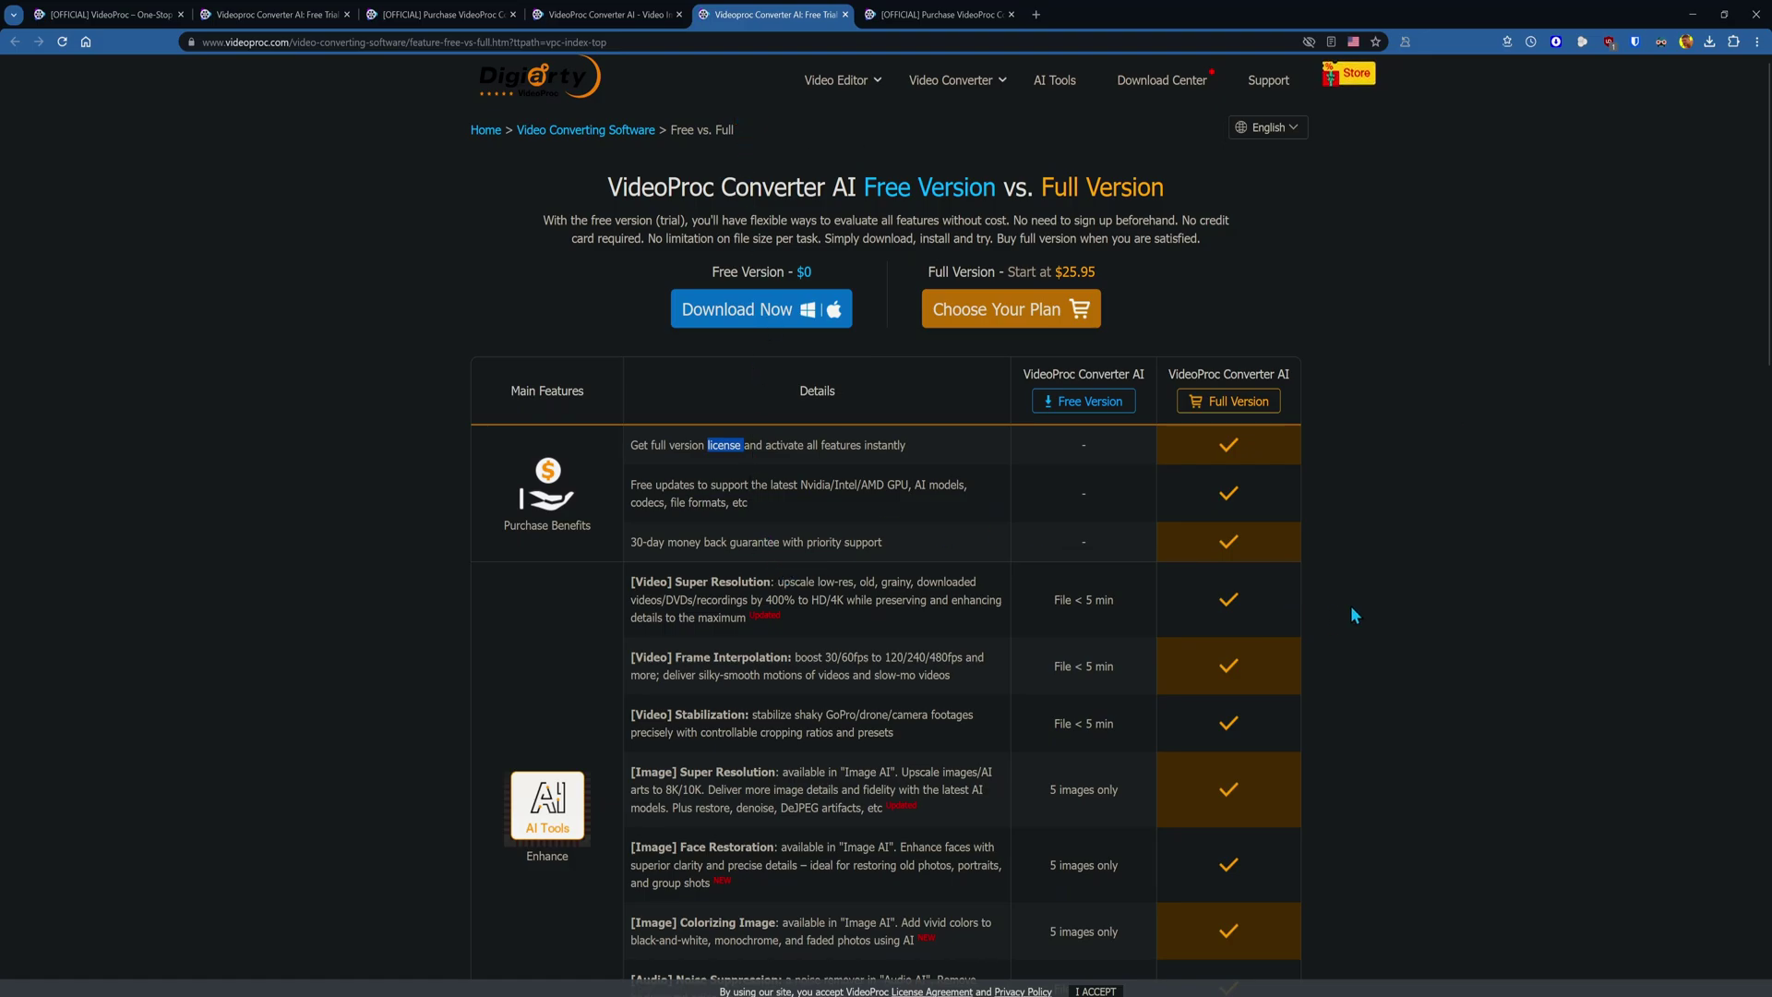
# Step: Switch to the Purchase VideoProc tab listing Premium 365, Lifetime and Family prices
pyautogui.click(936, 13)
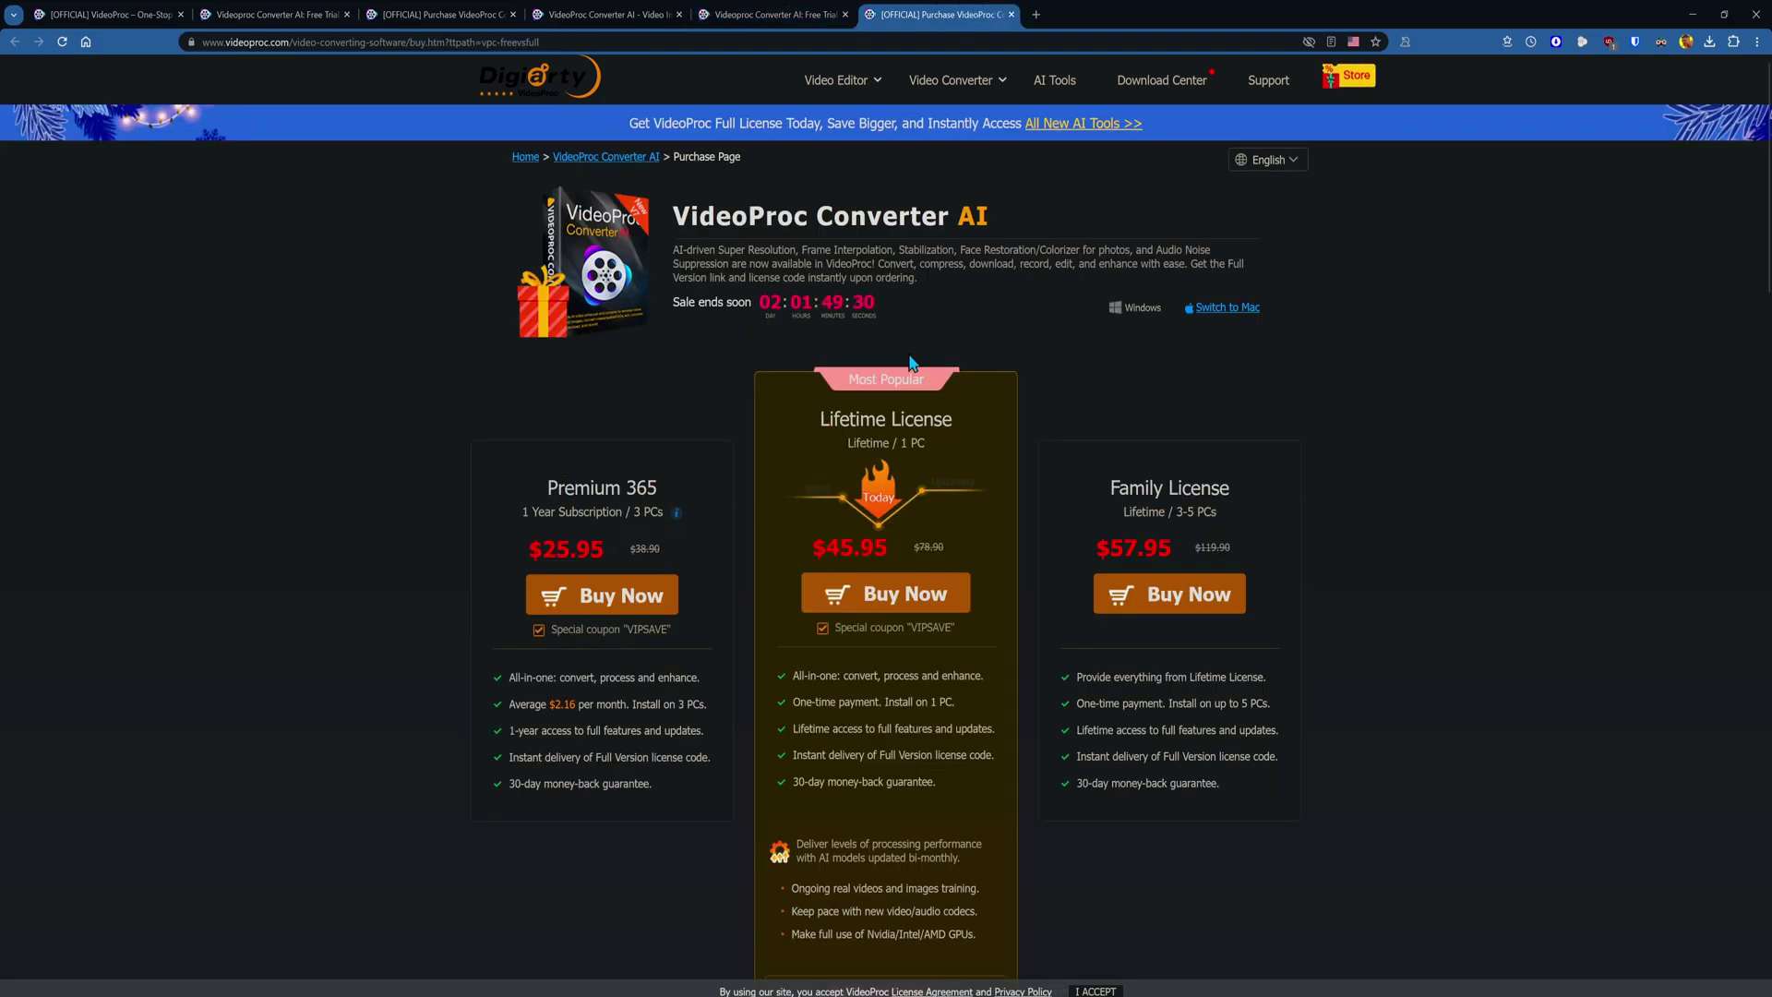